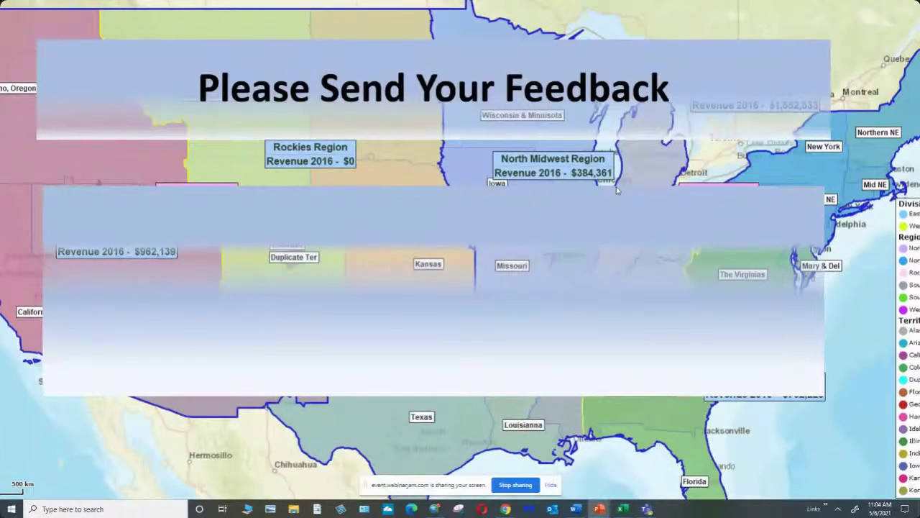
Step: Reveal the remaining bullets on the feedback slide and advance the slideshow to the territory map of median household income
left_click(617, 189)
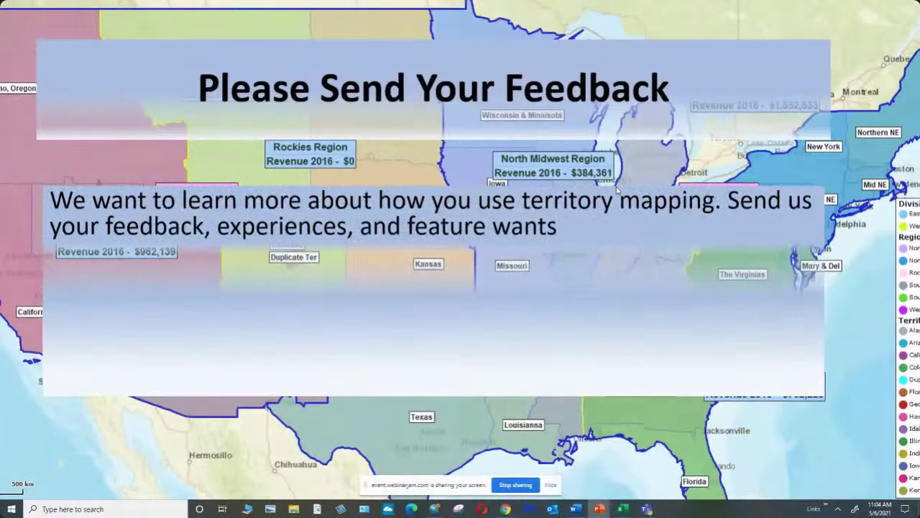
left_click(617, 190)
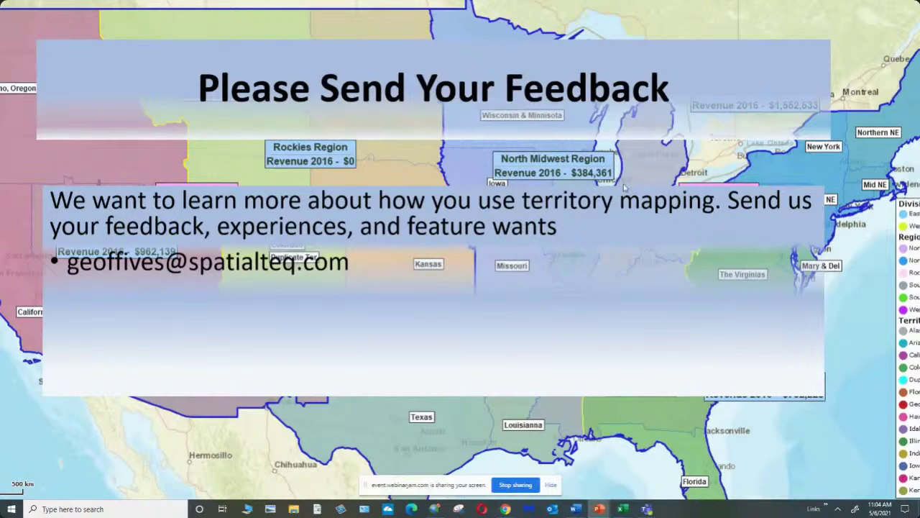
left_click(624, 189)
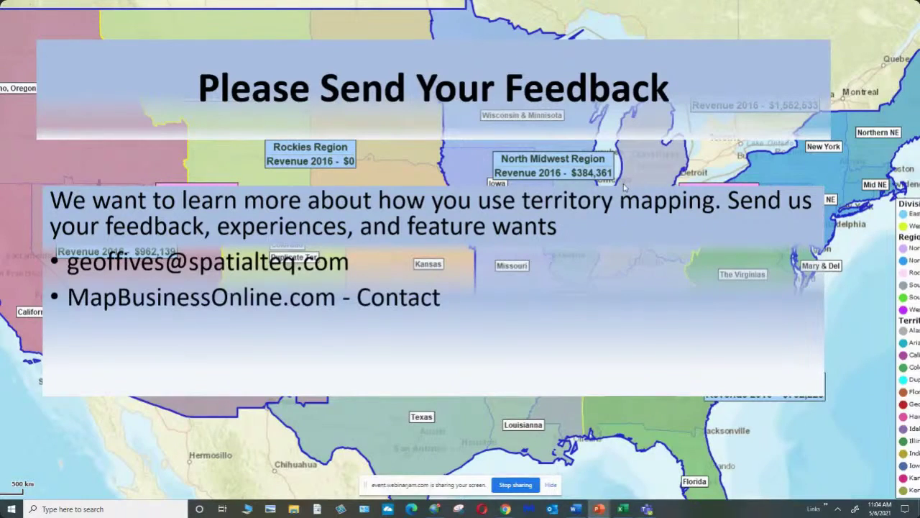
left_click(624, 188)
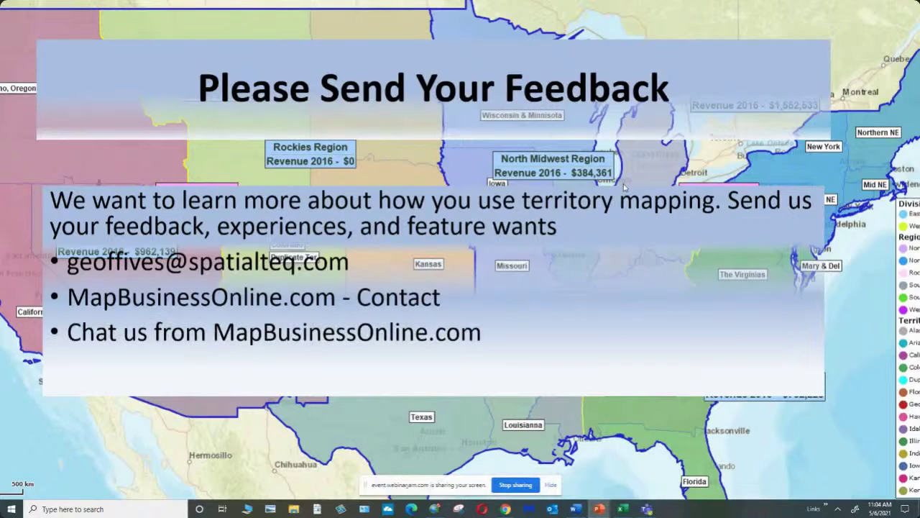
left_click(624, 187)
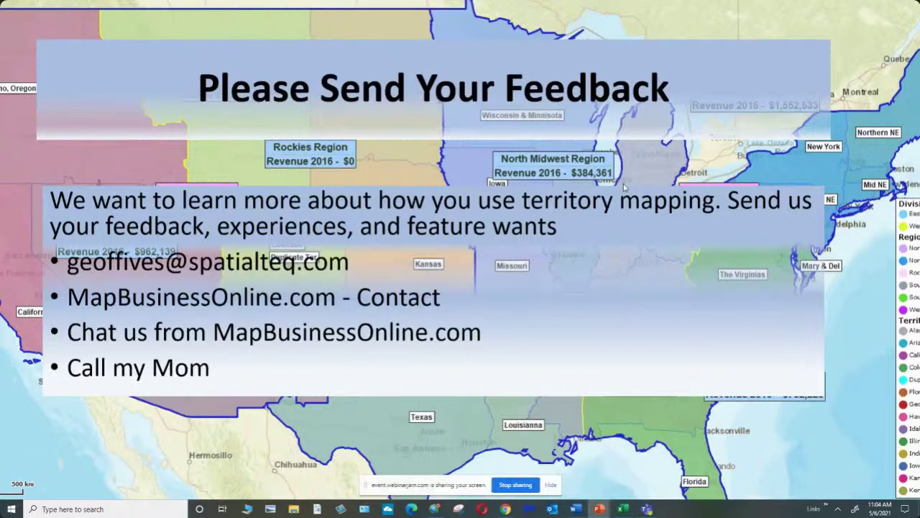
left_click(615, 293)
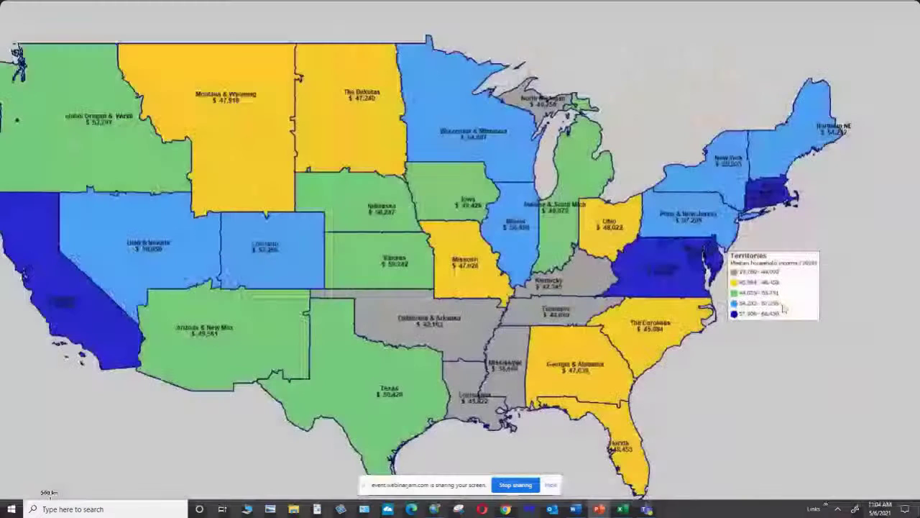
left_click(707, 269)
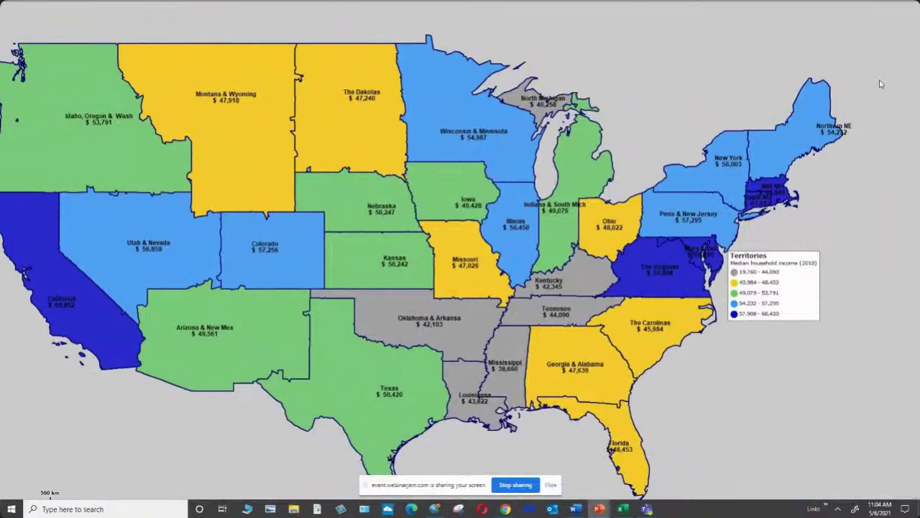
Step: End the slideshow and switch to the New Territory Webinar Map in MapBusinessOnline
key("Escape")
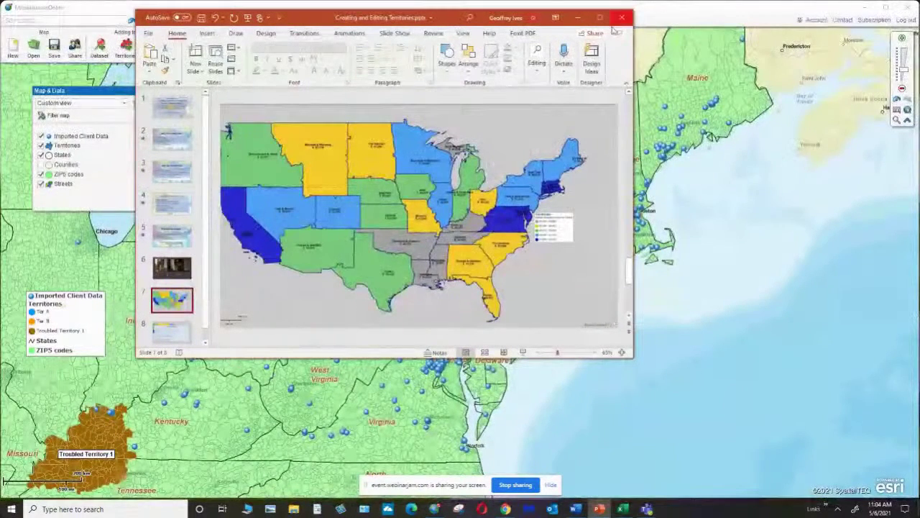
left_click_drag(425, 25, 232, 153)
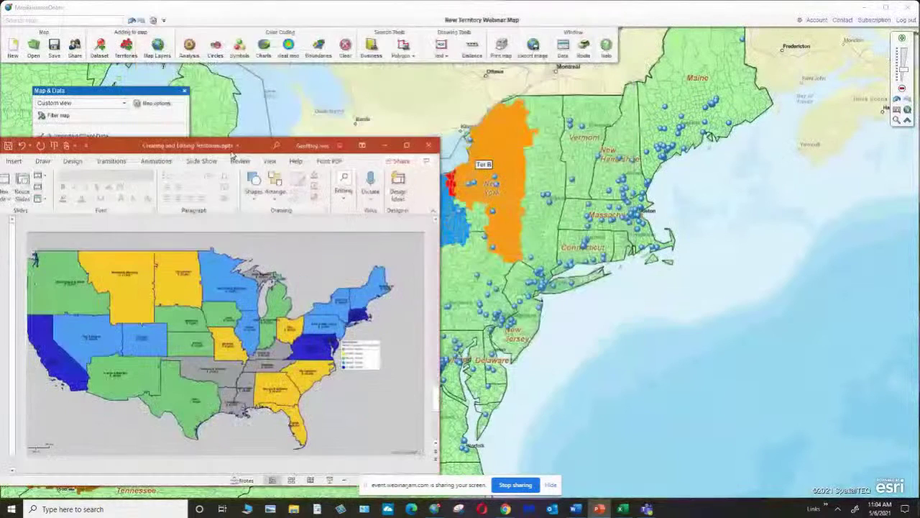
left_click(603, 315)
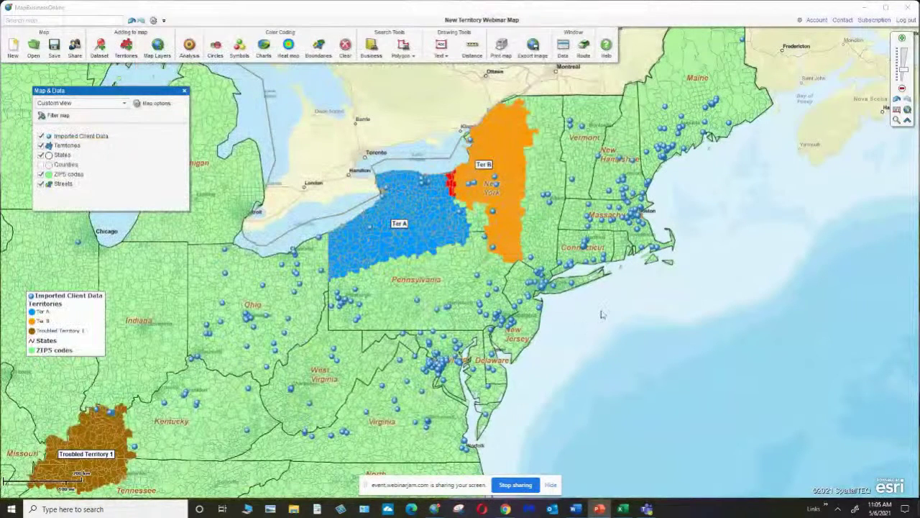
Step: Reposition the Map & Data window slightly farther into the map area
left_click(122, 92)
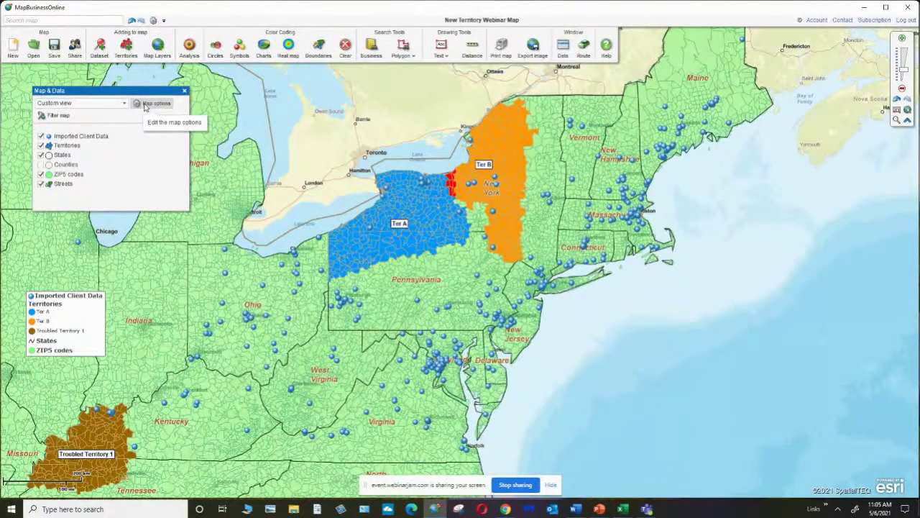
left_click_drag(132, 94, 186, 117)
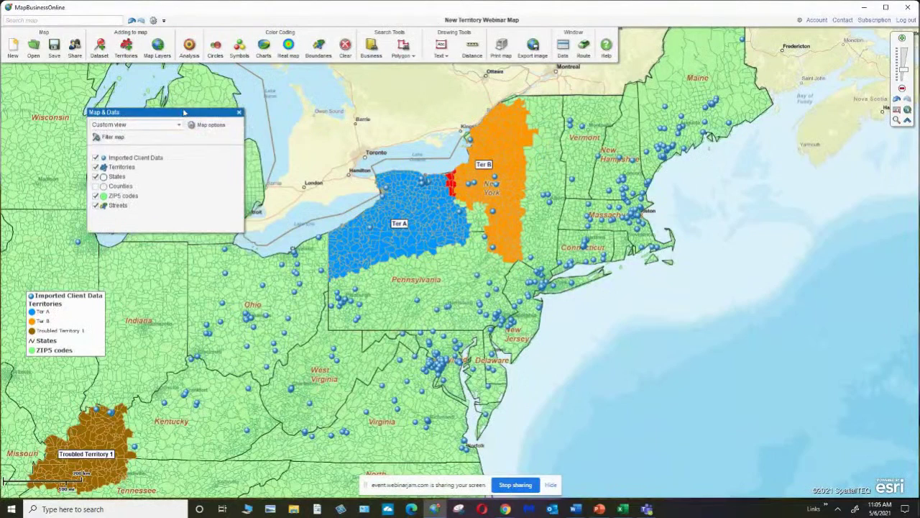
Step: Hide and redisplay the Imported Client Data layer, and close and reopen the Map & Data window
left_click(96, 157)
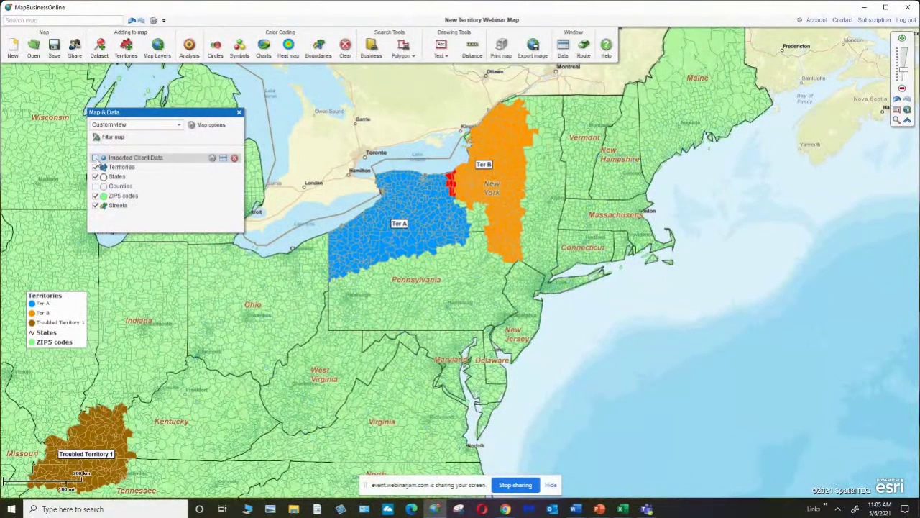
left_click(96, 158)
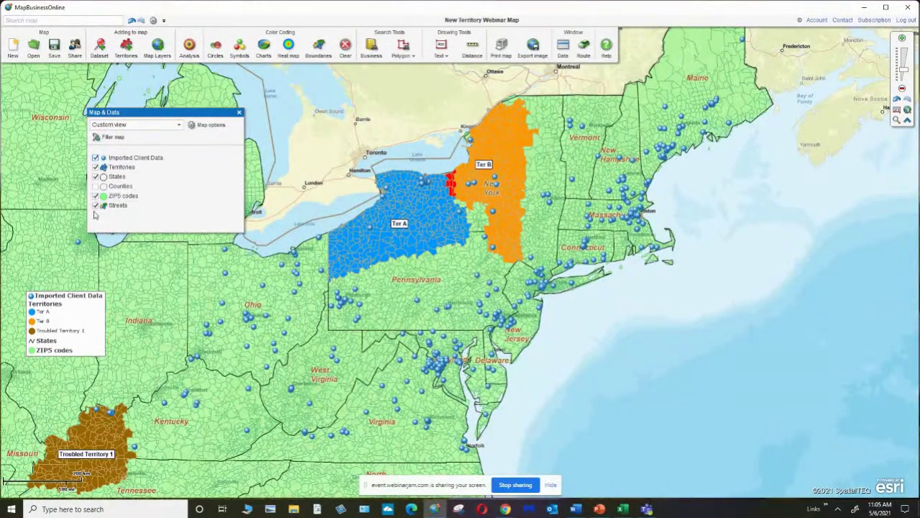
left_click(239, 112)
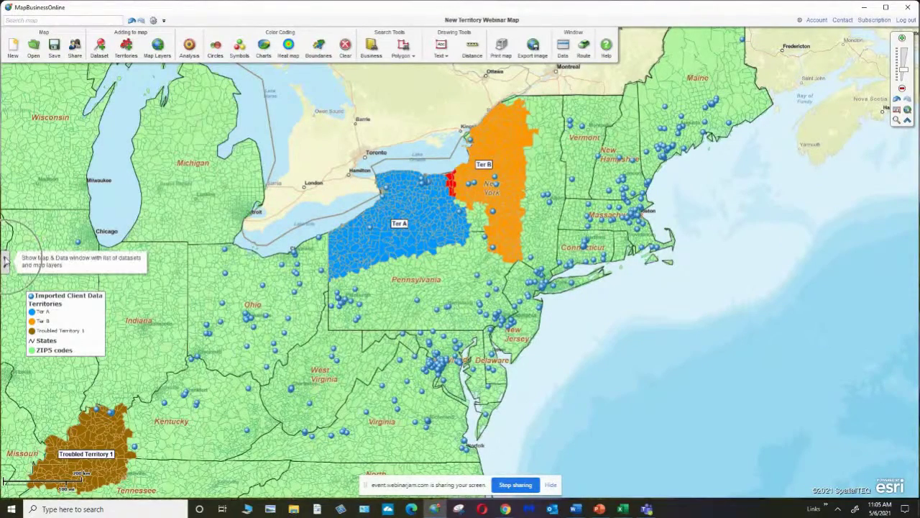
left_click(5, 261)
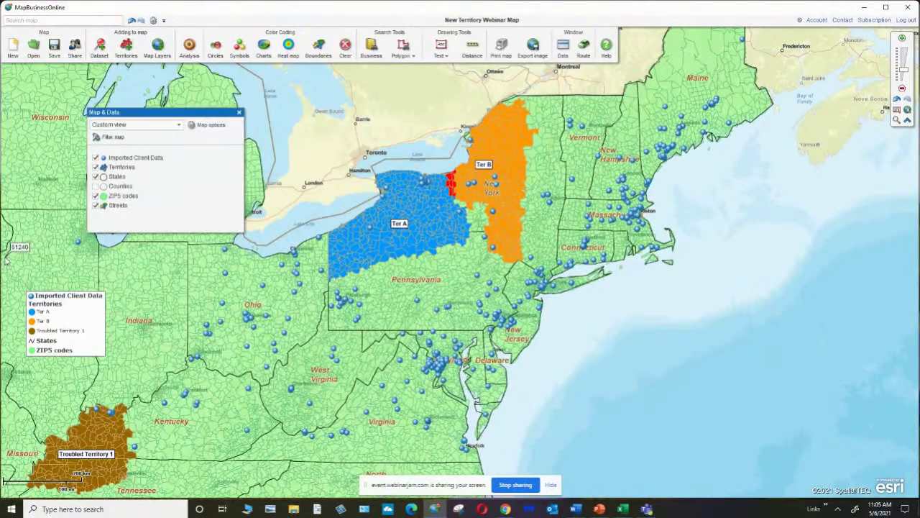
Step: Open the map options and examine the available data sources for ZIP codes
left_click(207, 126)
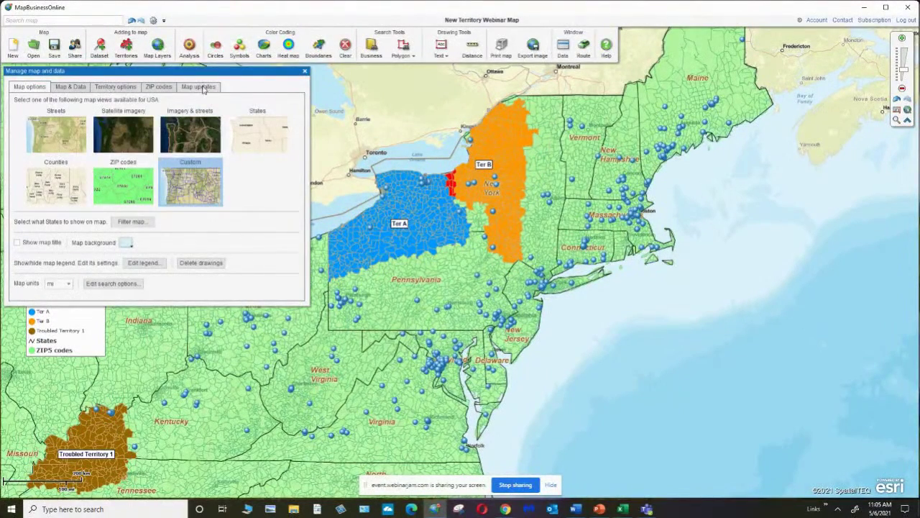
left_click(161, 87)
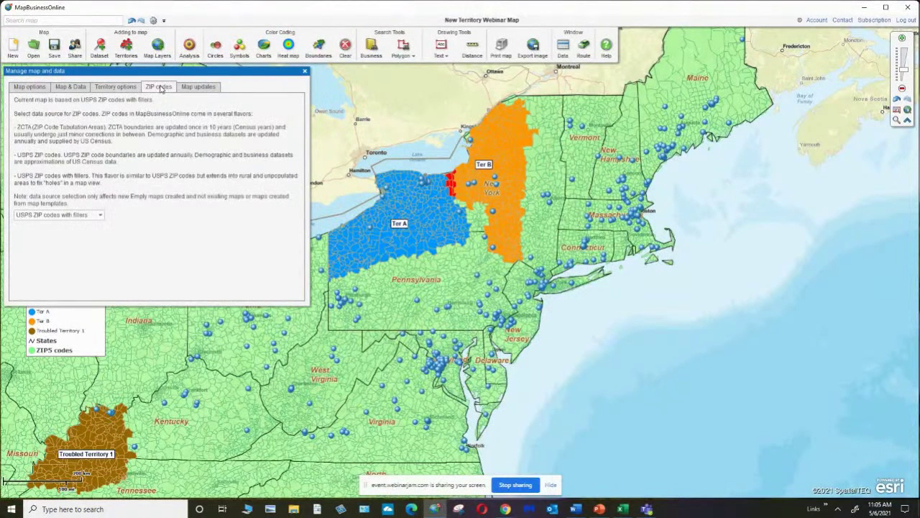
left_click(100, 216)
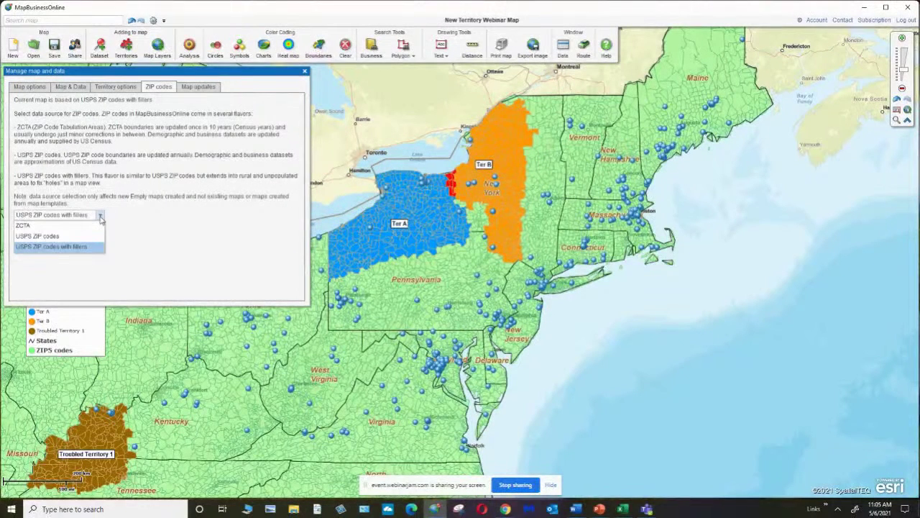
left_click(101, 216)
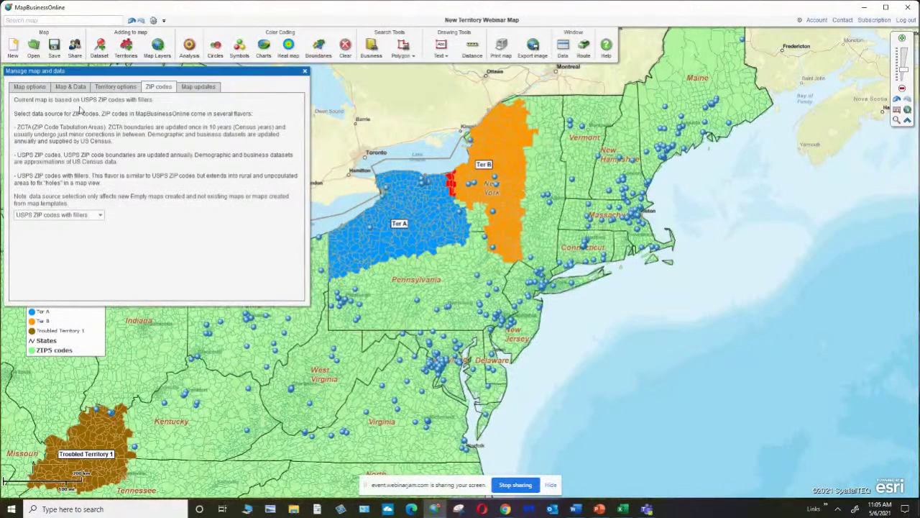
Step: Review the territory intersection options and the colors offered for highlighting intersections, and close the map settings
left_click(112, 87)
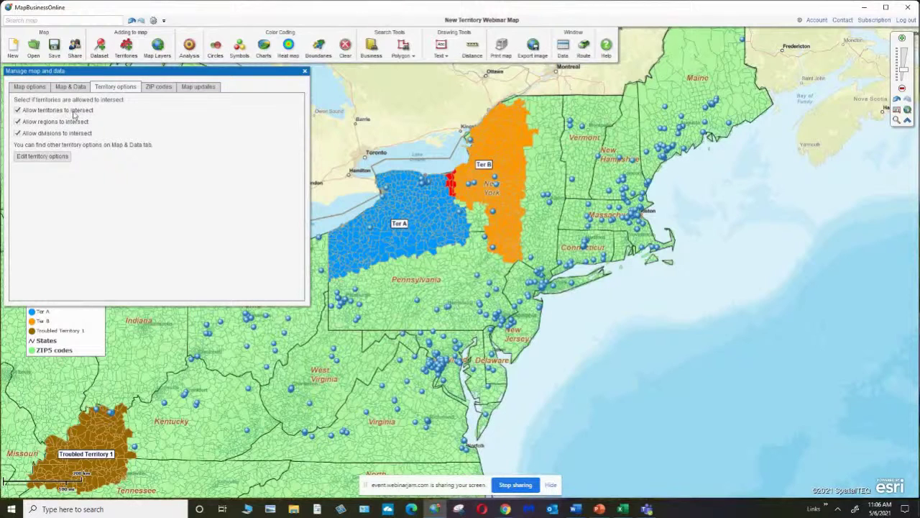
left_click(47, 156)
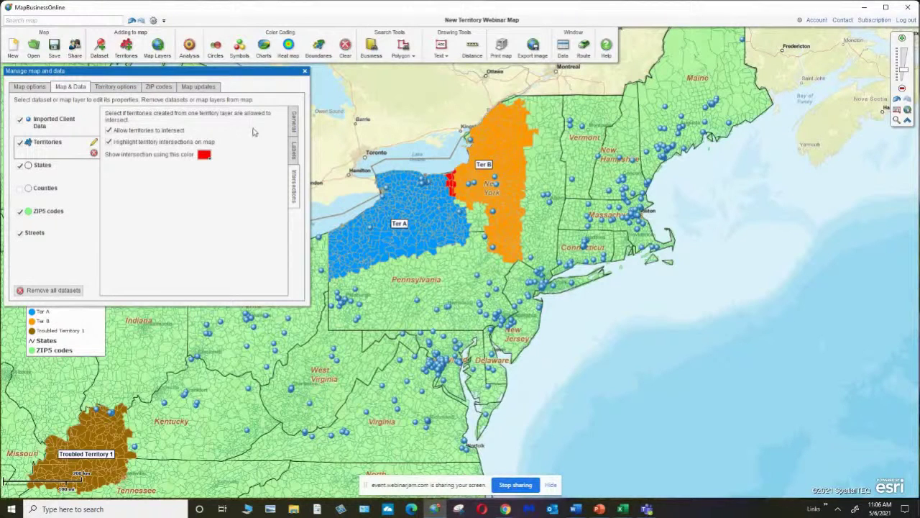
left_click(294, 185)
left_click(205, 154)
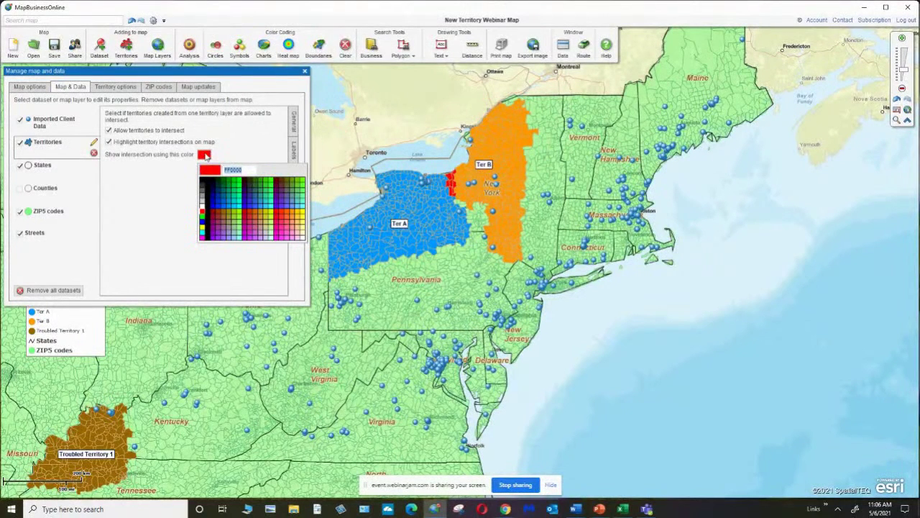
left_click(306, 76)
left_click(305, 73)
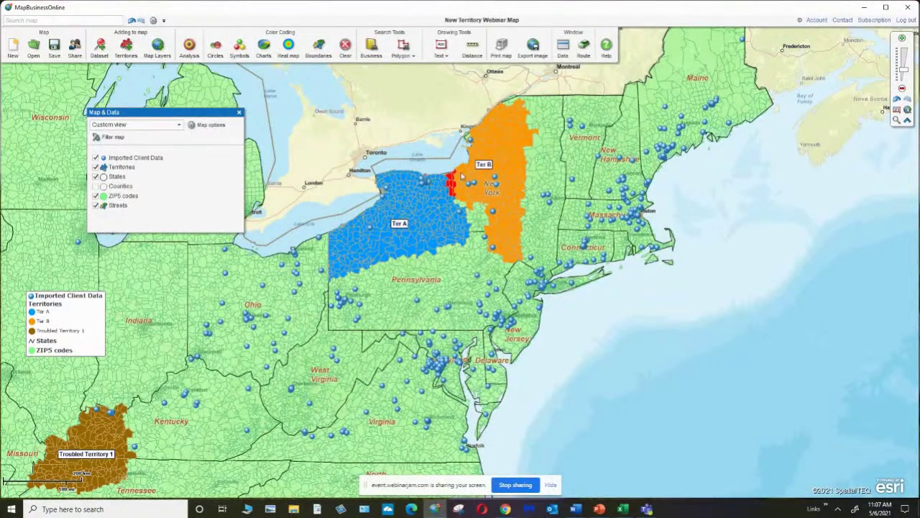
Step: Check the properties of the Ter A territory and delete that territory from the map
mouse_move(459, 173)
left_click_drag(770, 206, 794, 208)
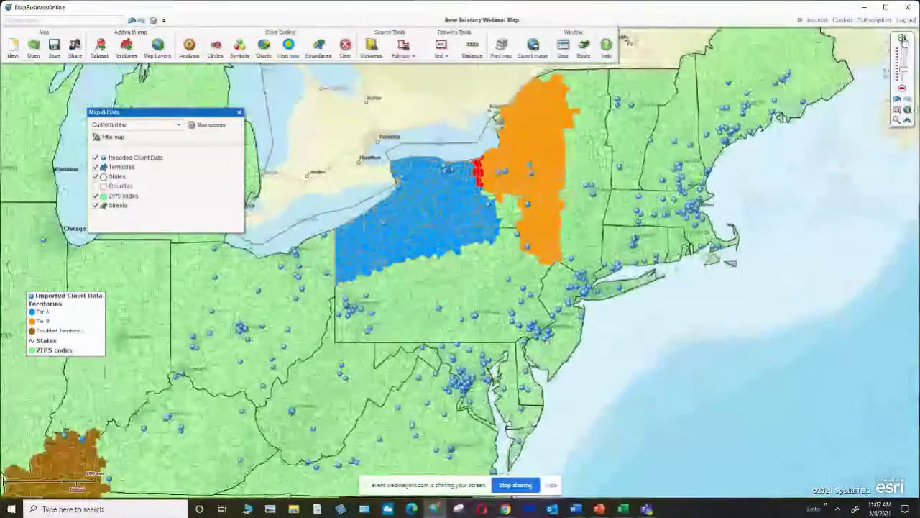
left_click(903, 39)
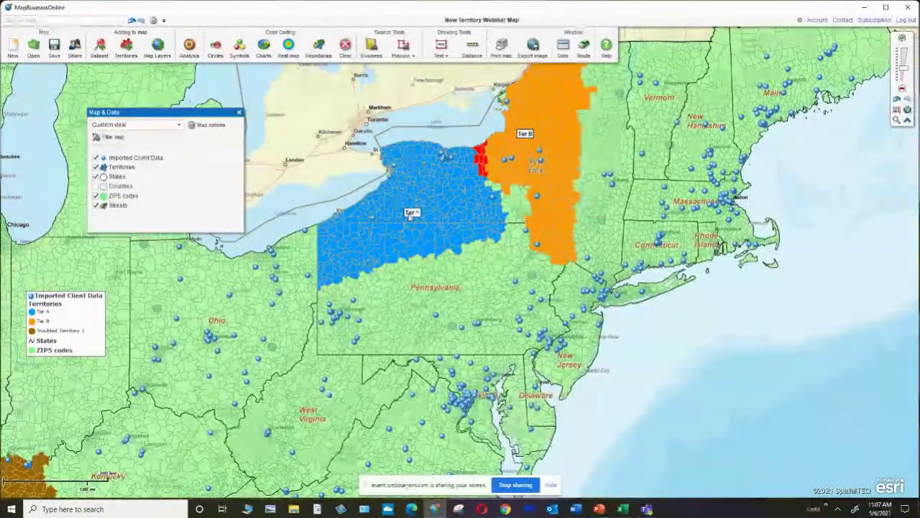
left_click(410, 215)
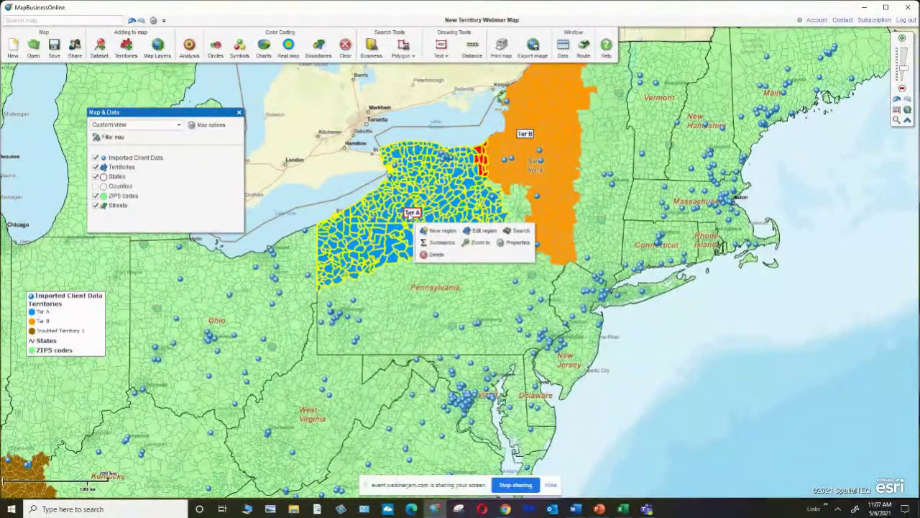
left_click(515, 243)
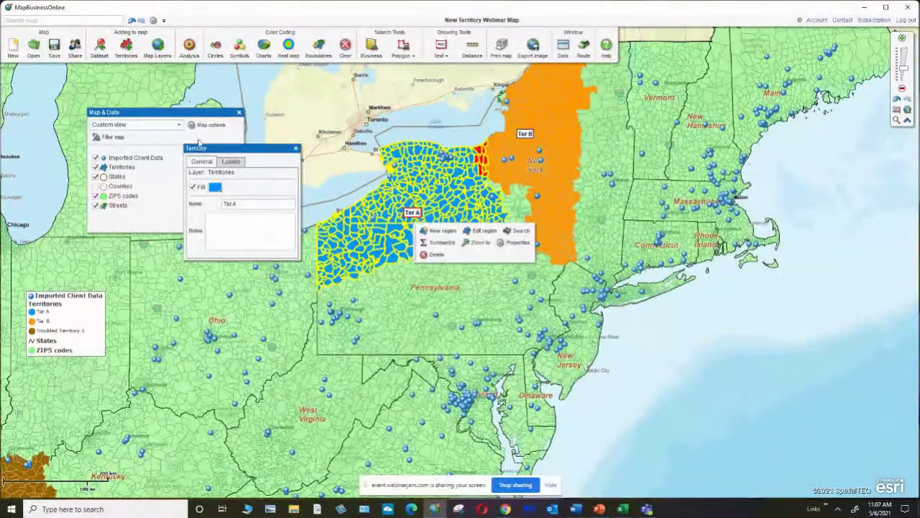
left_click(296, 150)
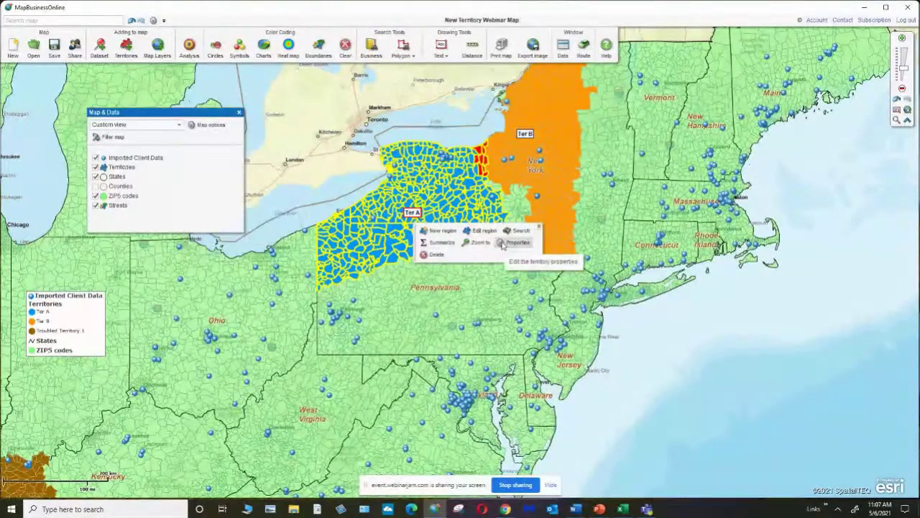
left_click(434, 255)
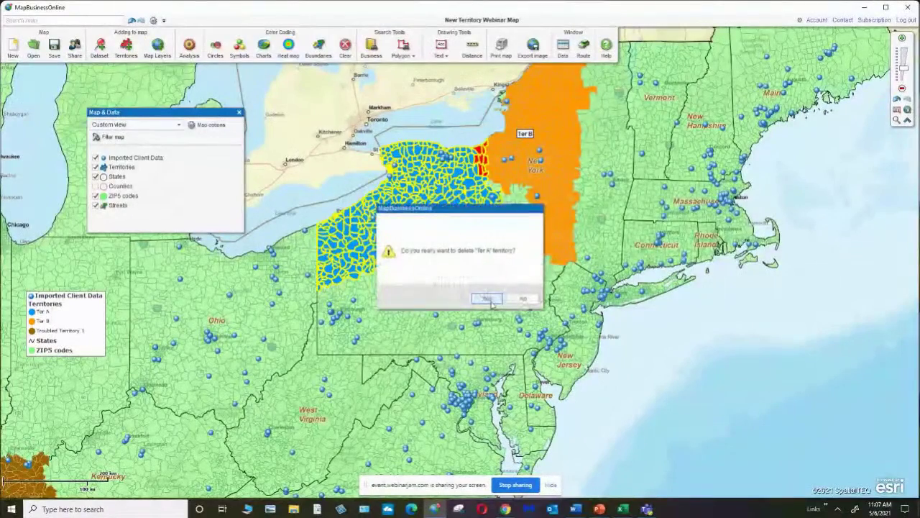
left_click(489, 300)
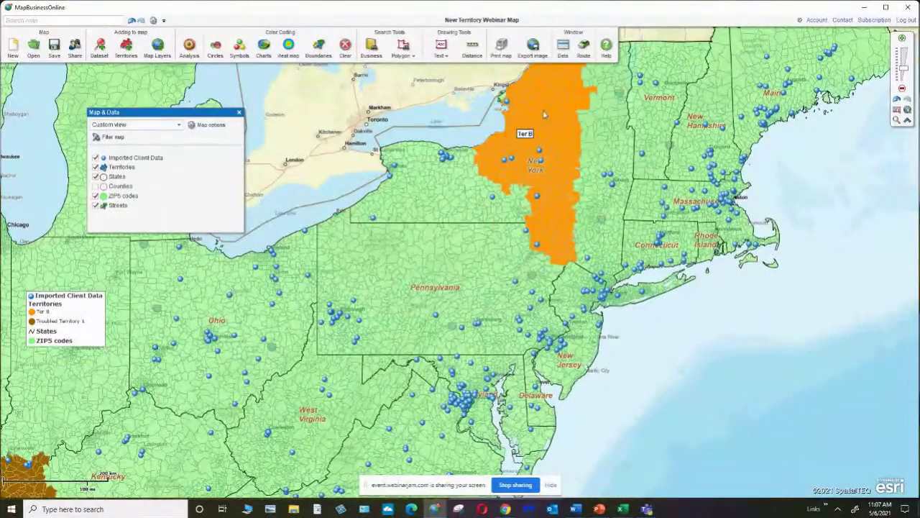
Step: Delete the Ter B territory by managing the territories of the Territories layer, and close the territory data window
left_click(563, 48)
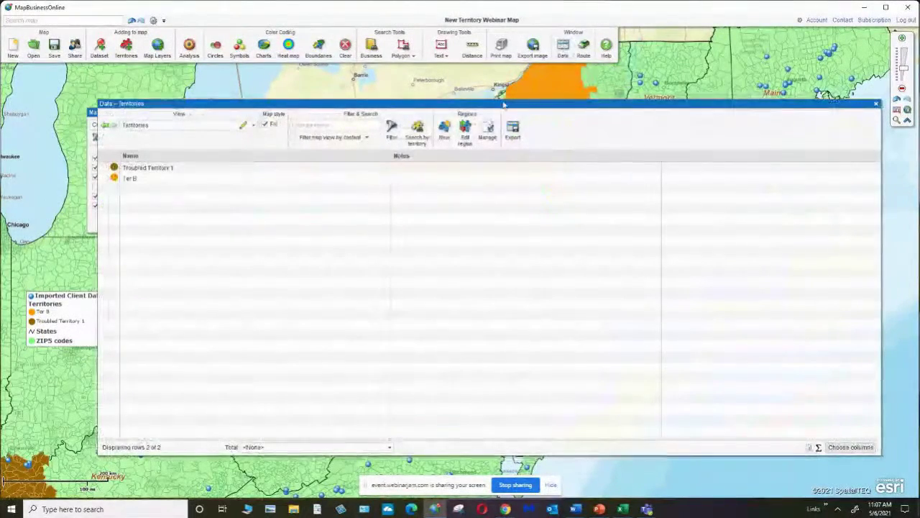
left_click_drag(509, 106, 461, 117)
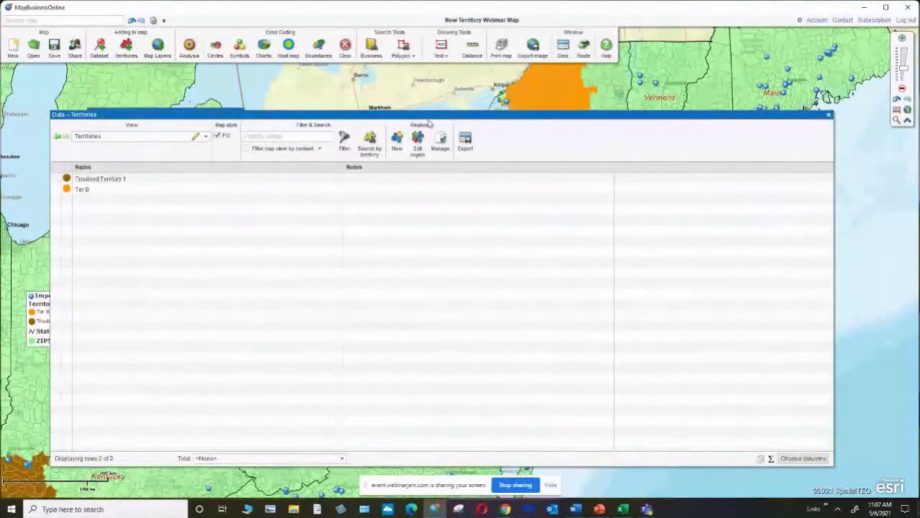
left_click(441, 142)
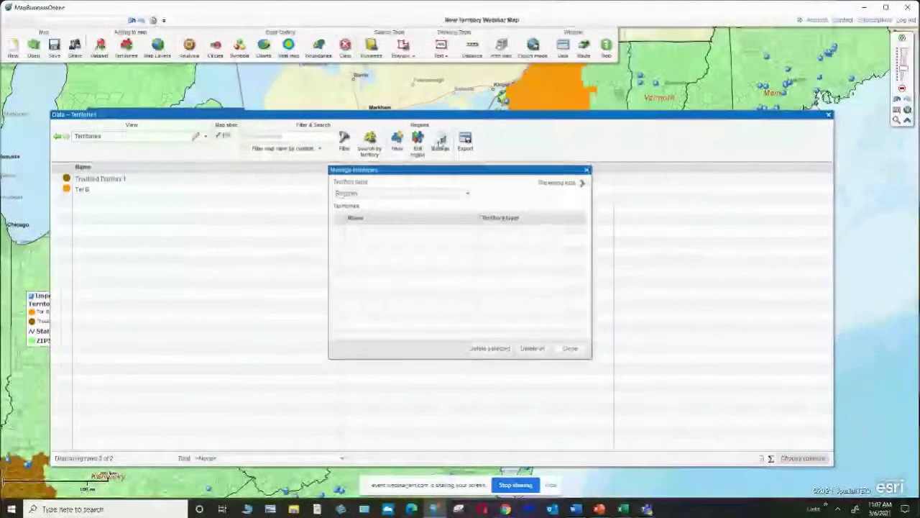
left_click(467, 194)
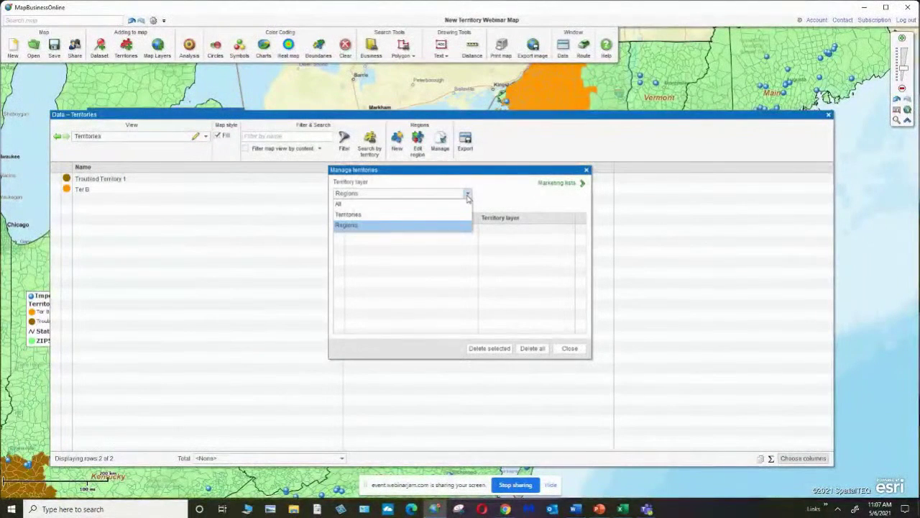
left_click(468, 196)
left_click(468, 195)
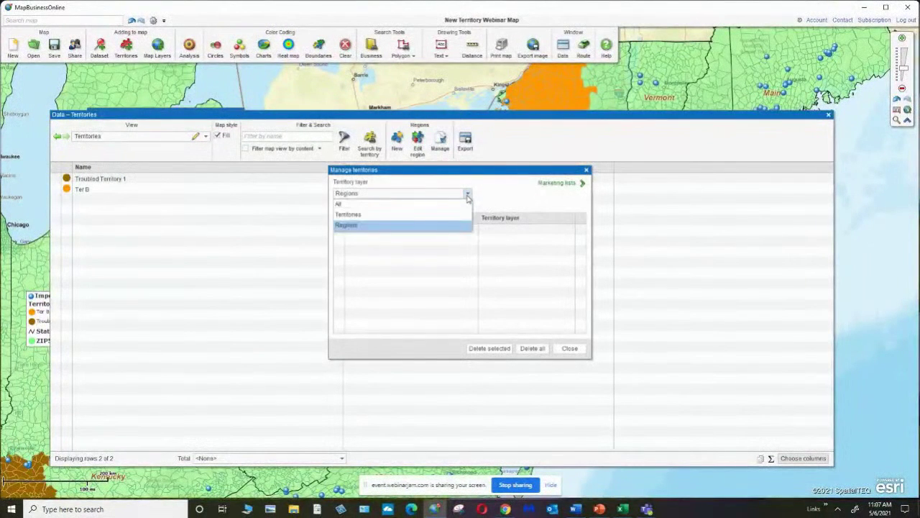
left_click(386, 215)
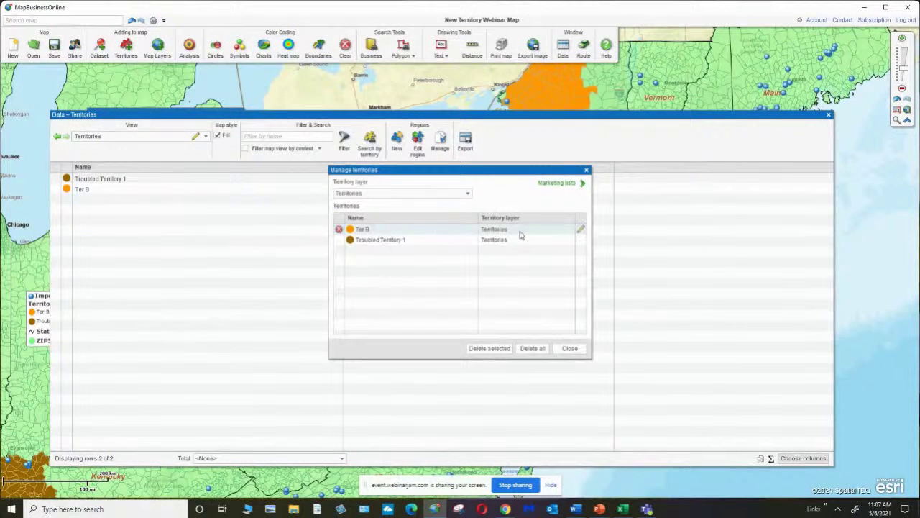
left_click(340, 229)
left_click(489, 348)
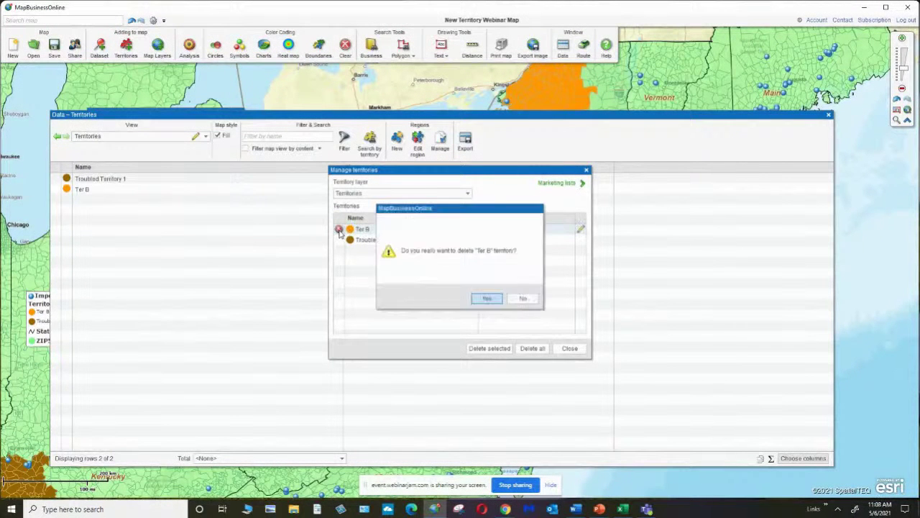
left_click(486, 298)
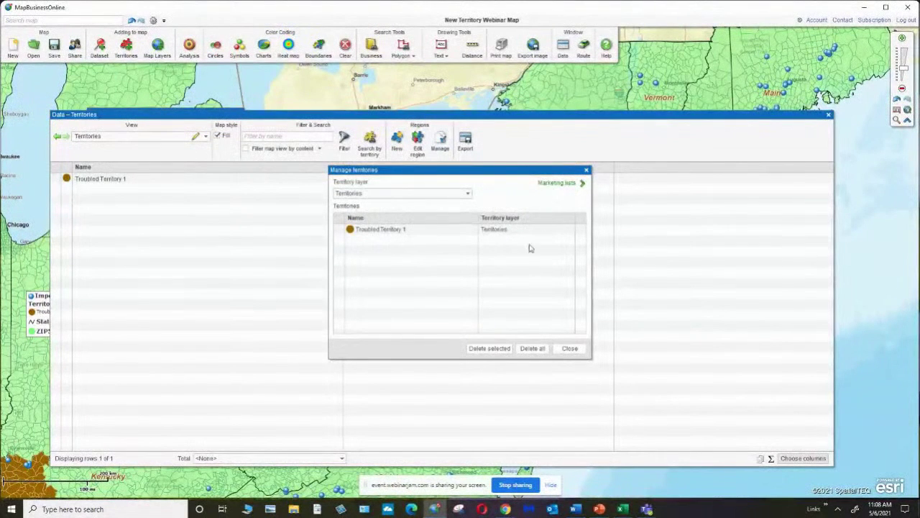
left_click(580, 348)
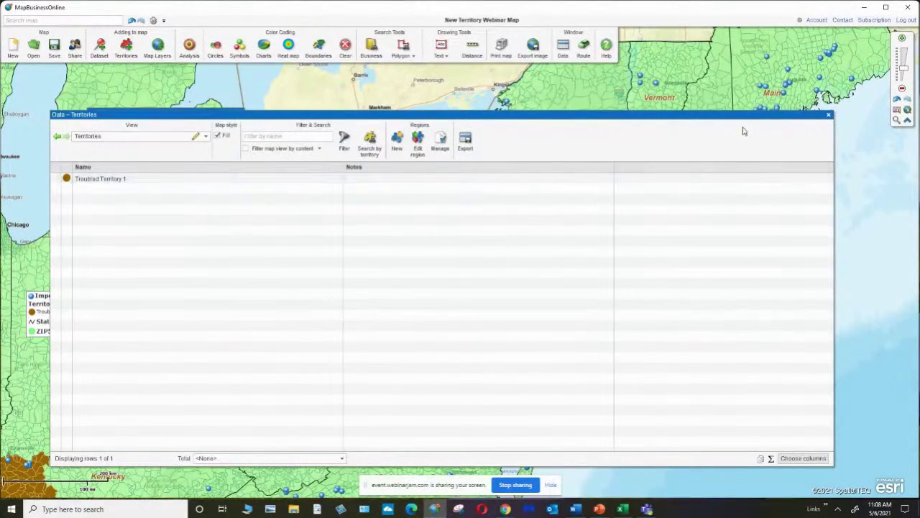
left_click(829, 116)
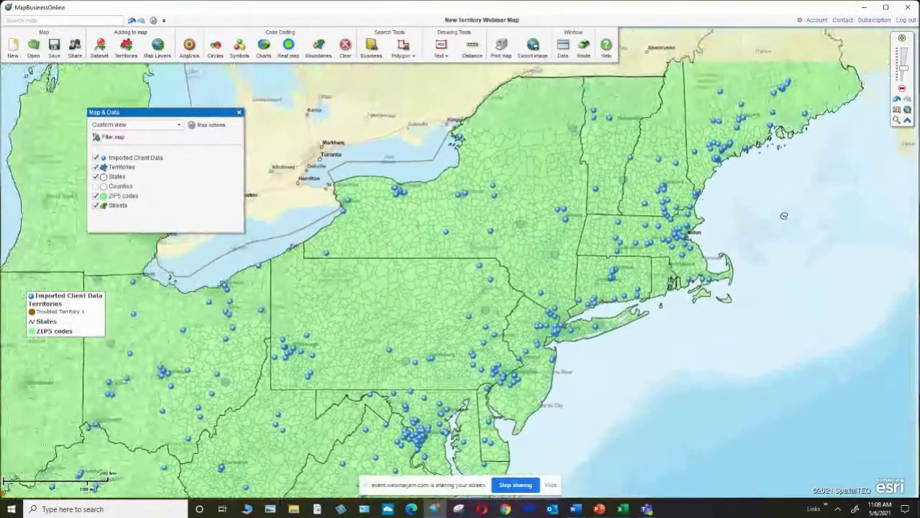
Step: Draw a search polygon around western New York and northwestern Pennsylvania, moving the Map & Data window out of the way
left_click_drag(162, 117, 112, 127)
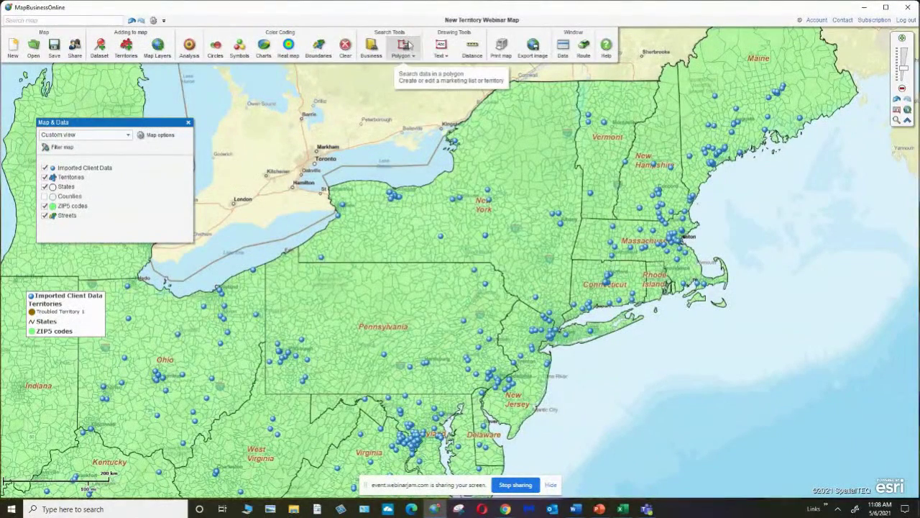
left_click(416, 59)
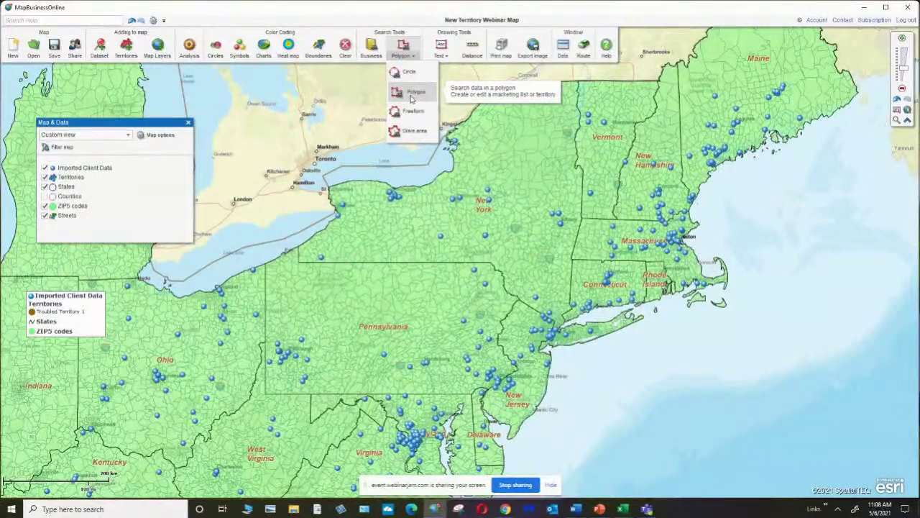
left_click(412, 94)
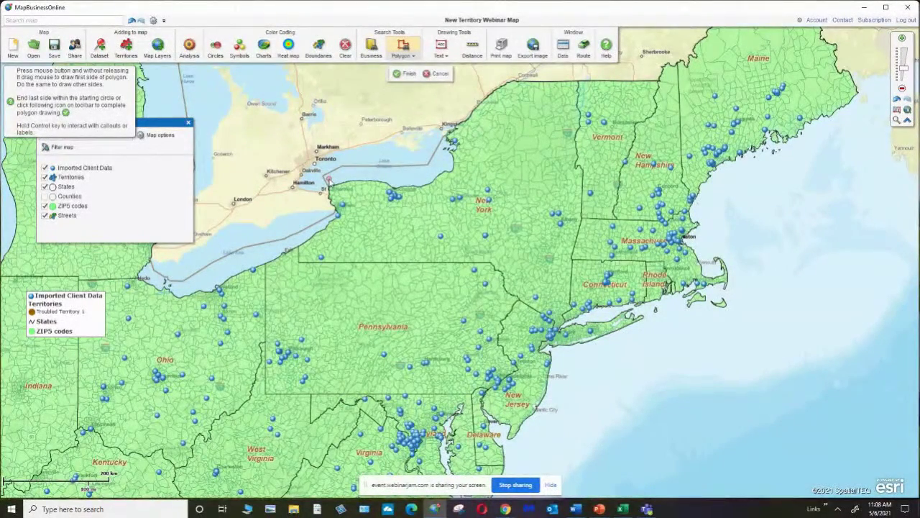
left_click_drag(329, 179, 348, 175)
mouse_move(348, 175)
left_mouse_down()
mouse_move(428, 153)
mouse_move(388, 169)
mouse_move(396, 179)
left_mouse_up()
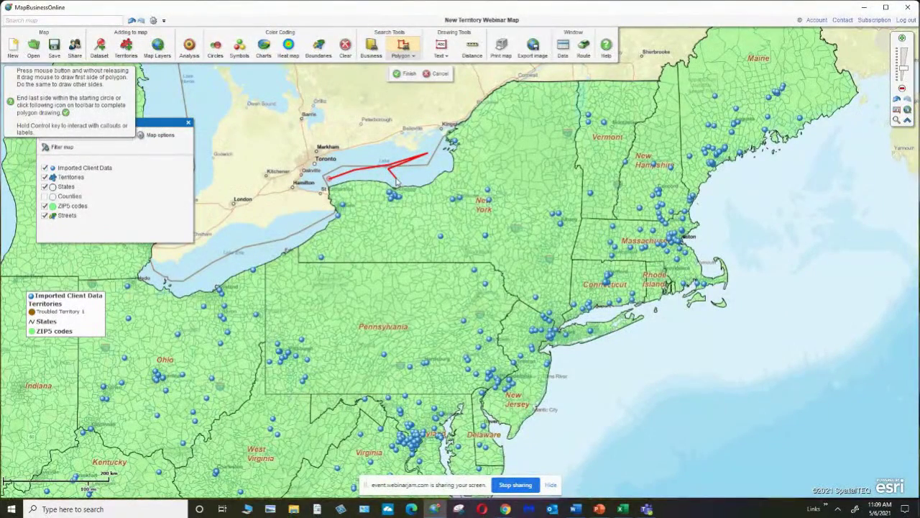
mouse_move(397, 181)
left_mouse_down()
mouse_move(403, 212)
mouse_move(386, 231)
mouse_move(389, 297)
mouse_move(268, 304)
left_mouse_up()
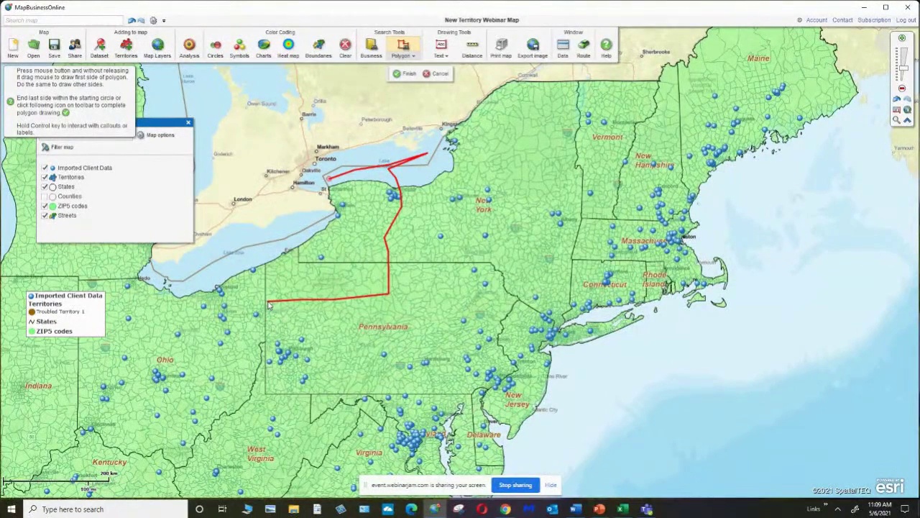
mouse_move(269, 304)
left_mouse_down()
mouse_move(265, 243)
mouse_move(328, 176)
left_mouse_up()
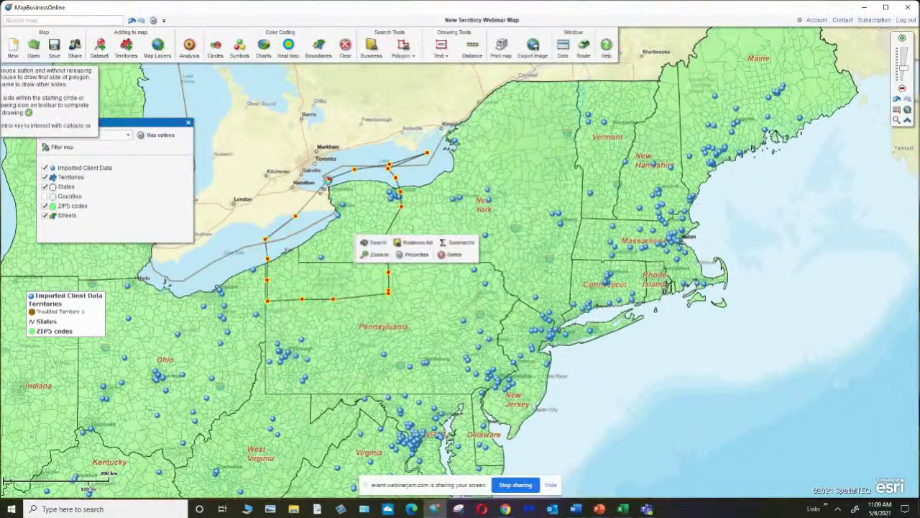
Step: Create a new territory named Ter A from the ZIP5 codes inside the polygon, with a note on who created it for Demo
left_click(375, 242)
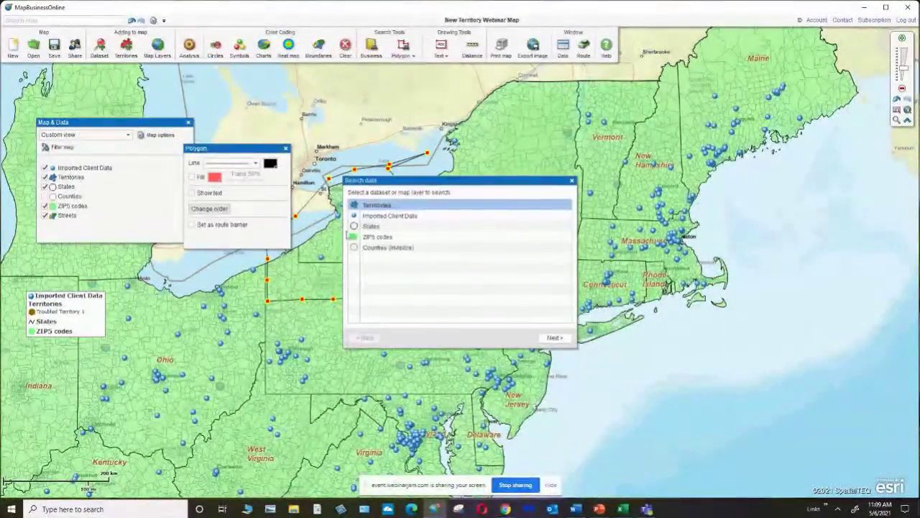
left_click(386, 238)
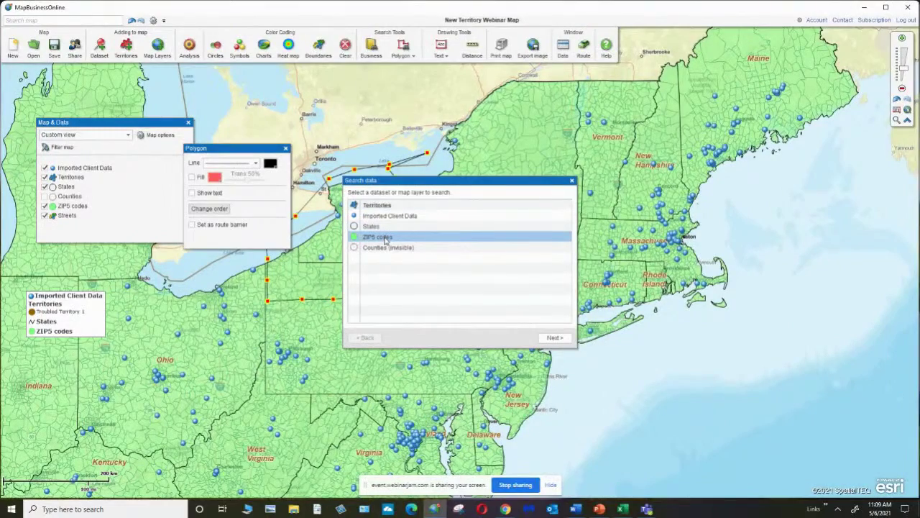
left_click(554, 338)
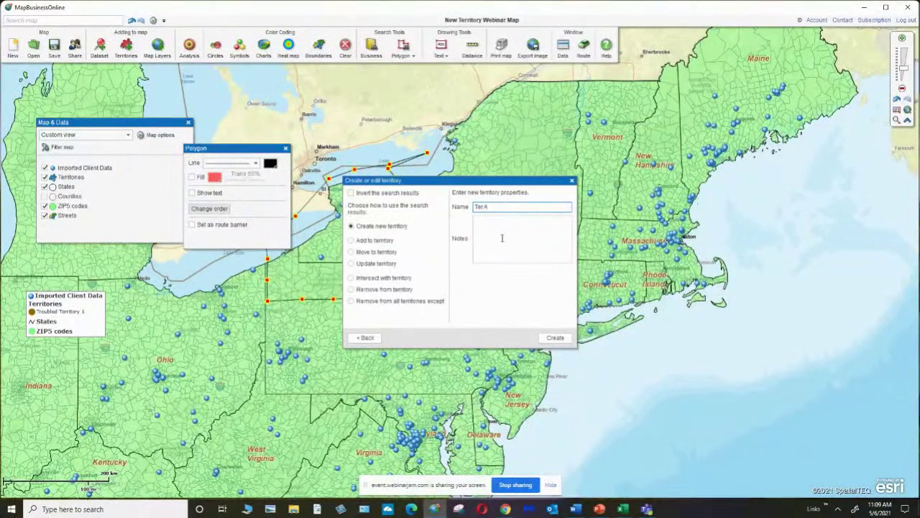
left_click(502, 238)
type("Geoff")
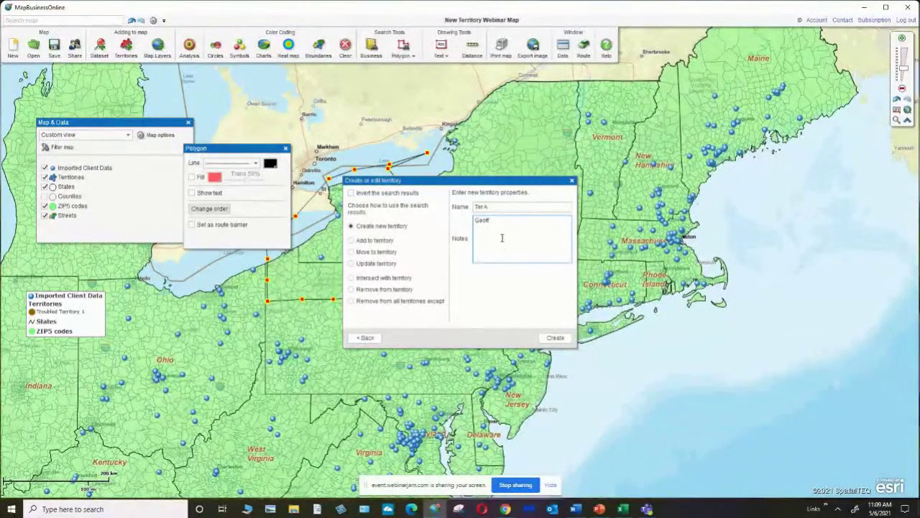
type(" created for Demo")
left_click(556, 338)
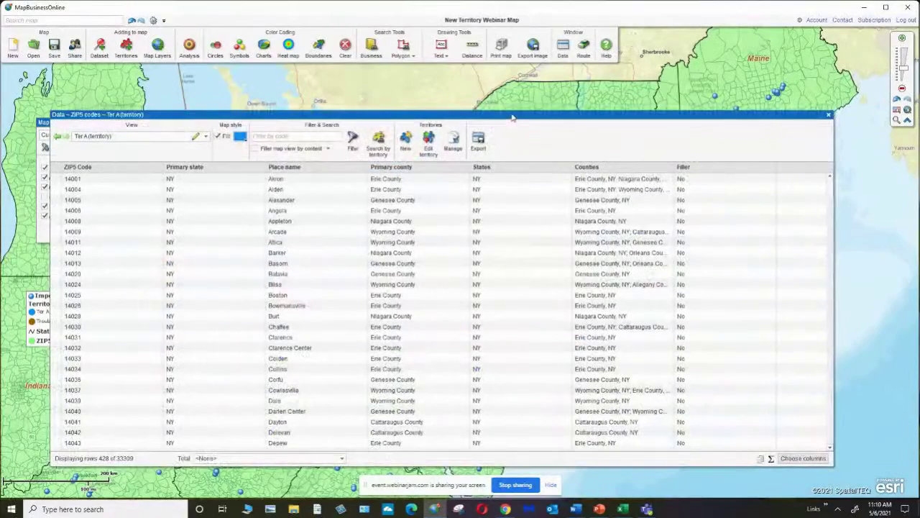
left_click_drag(513, 118, 519, 331)
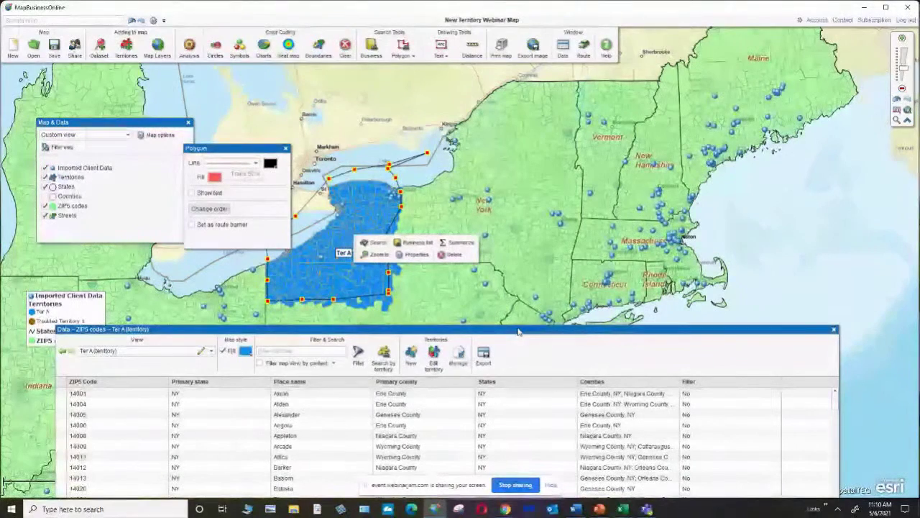
left_click_drag(528, 332, 549, 102)
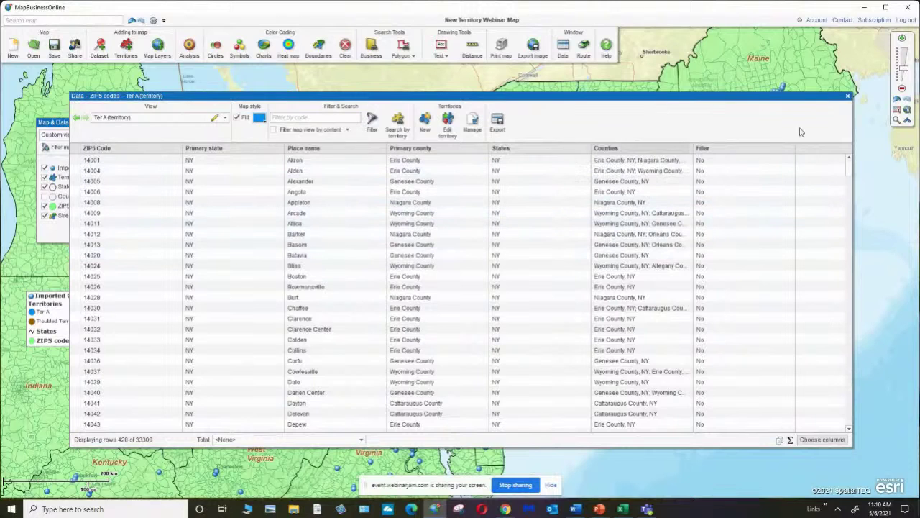
Step: Remove Primary state and Primary county from the columns to show in the Ter A data table
left_click(817, 445)
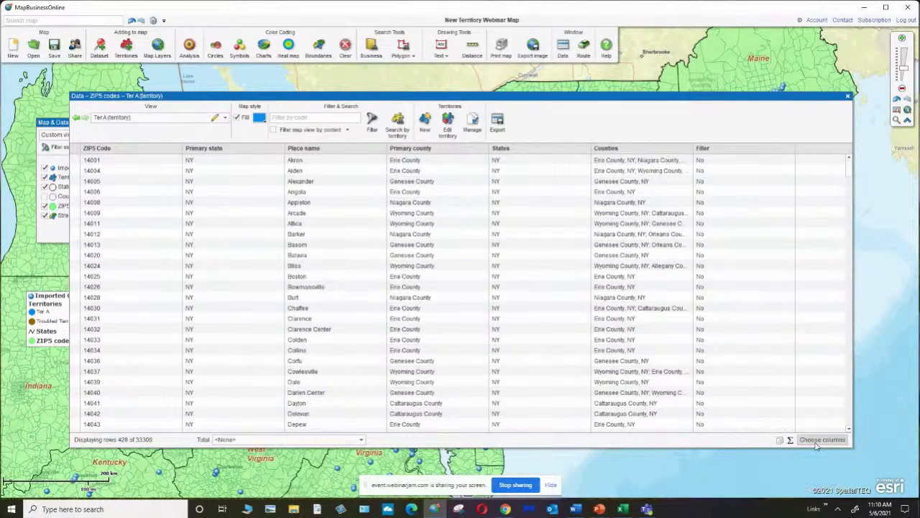
left_click(817, 445)
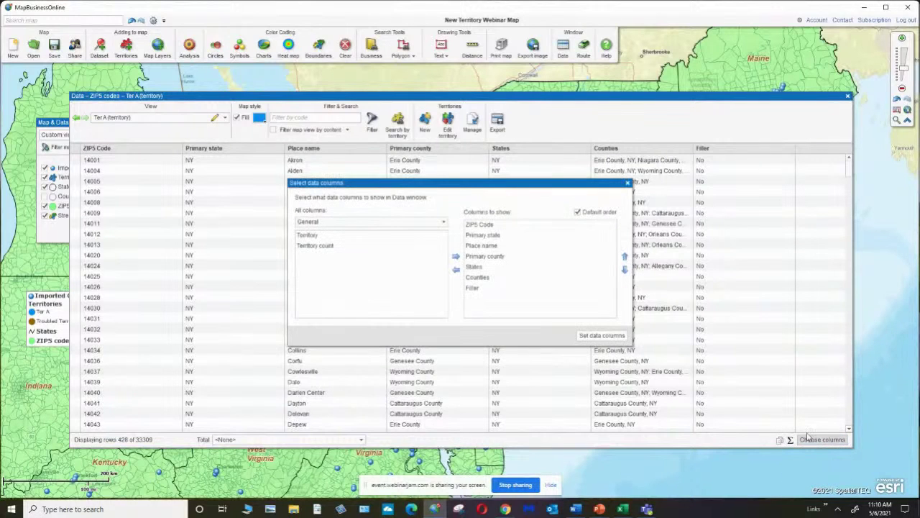
left_click(497, 235)
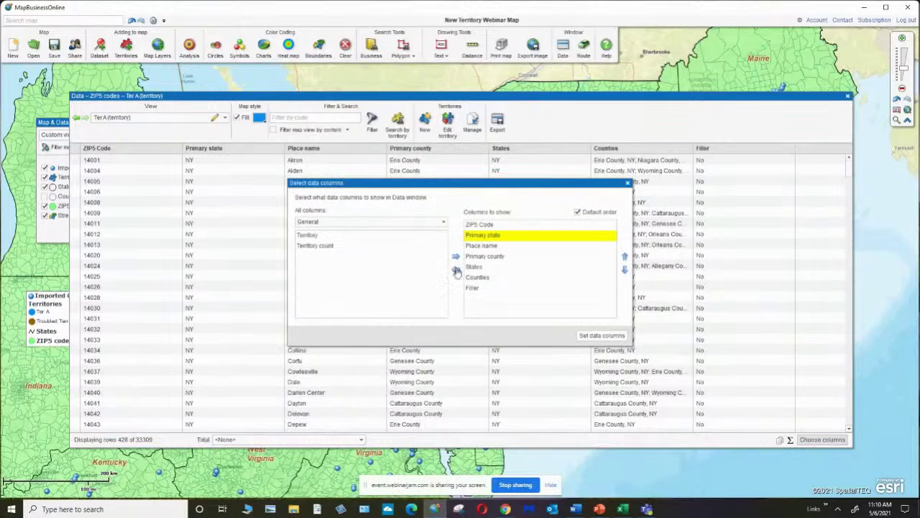
left_click(456, 267)
left_click(483, 246)
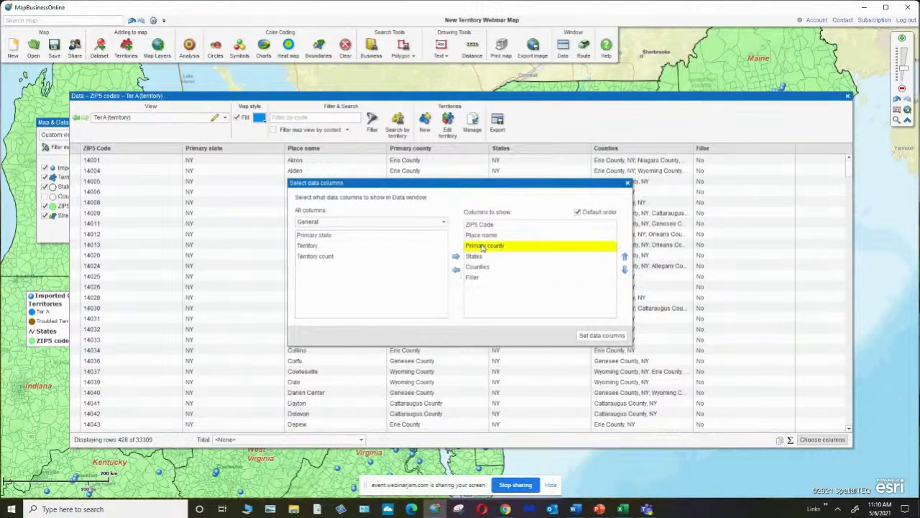
left_click(455, 269)
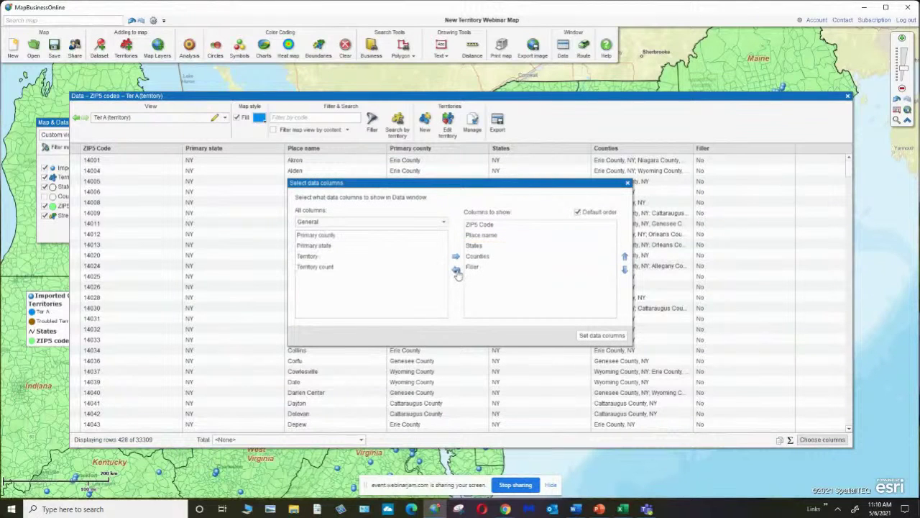
left_click(468, 269)
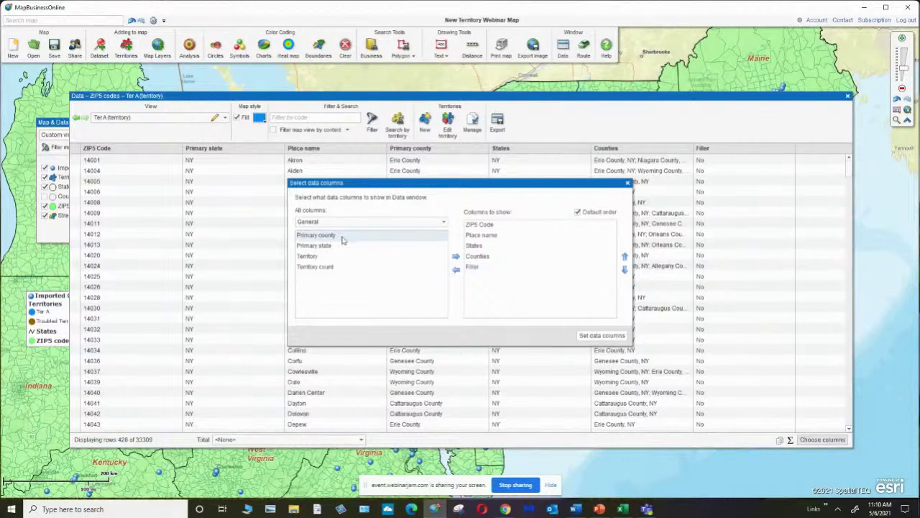
Step: Add the demographic column Population (2019): Male 40 - 44 years to the columns to show
left_click(443, 226)
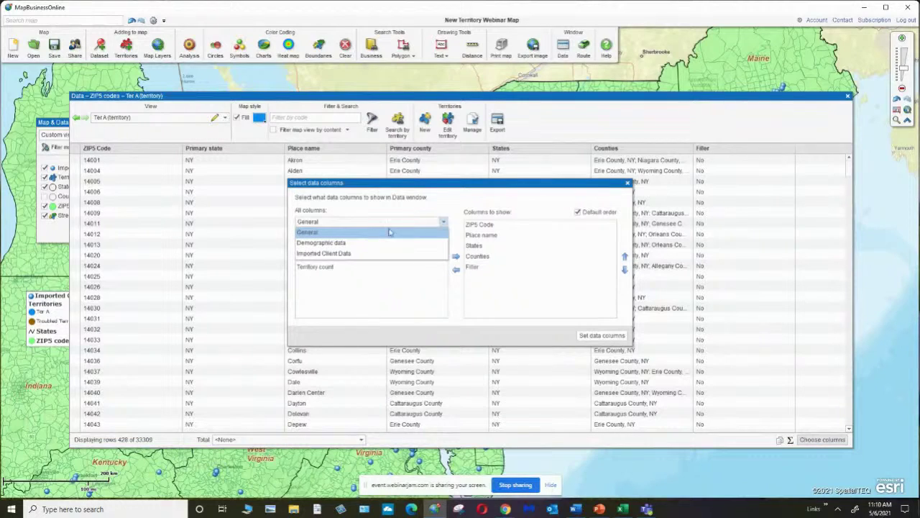
left_click(351, 242)
left_click_drag(447, 247, 446, 250)
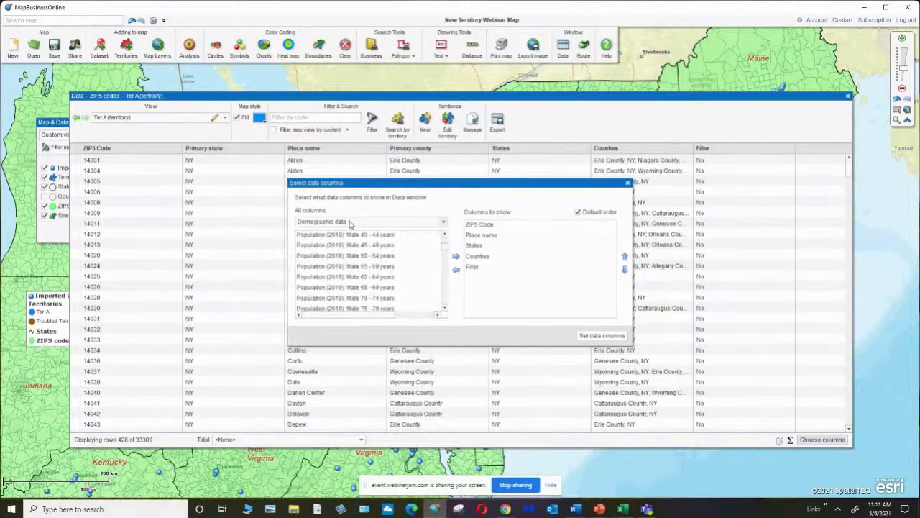
left_click(369, 235)
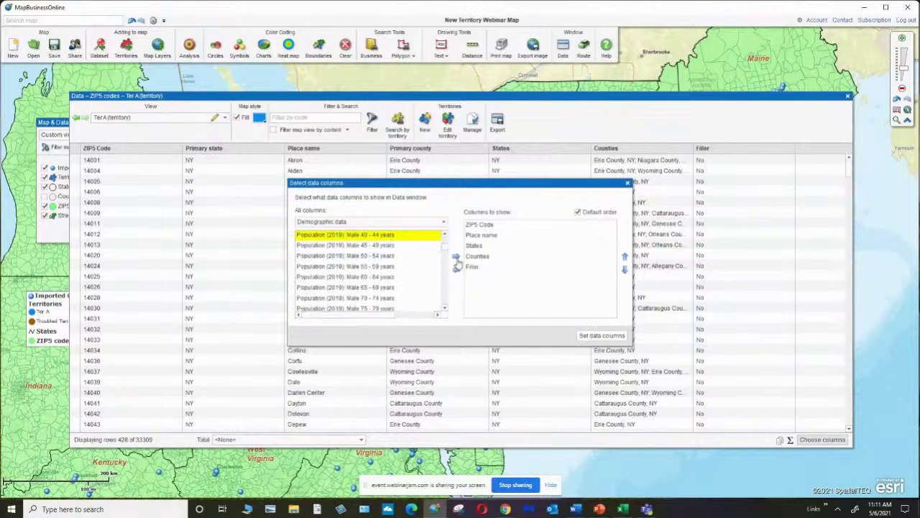
left_click(455, 257)
Step: Add Sales 2020: Total from Imported Client Data to the columns to show and apply the column selection
left_click(445, 221)
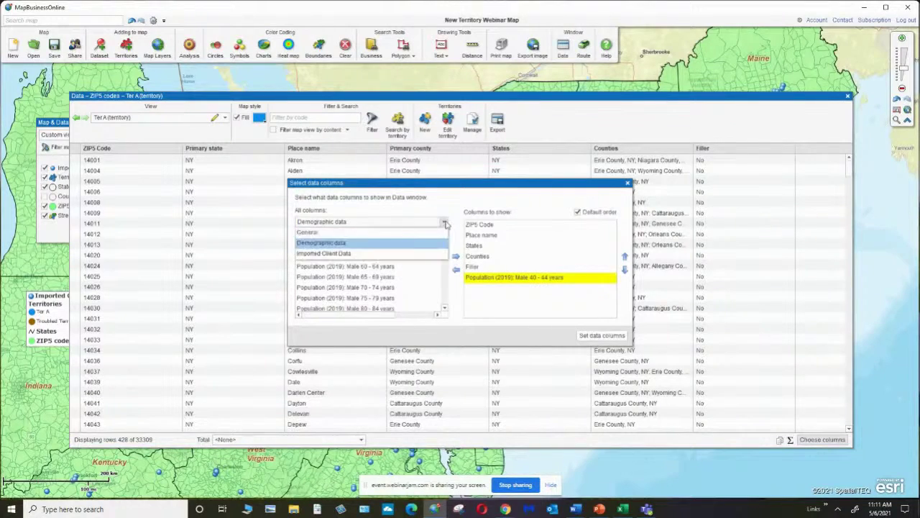
left_click(344, 259)
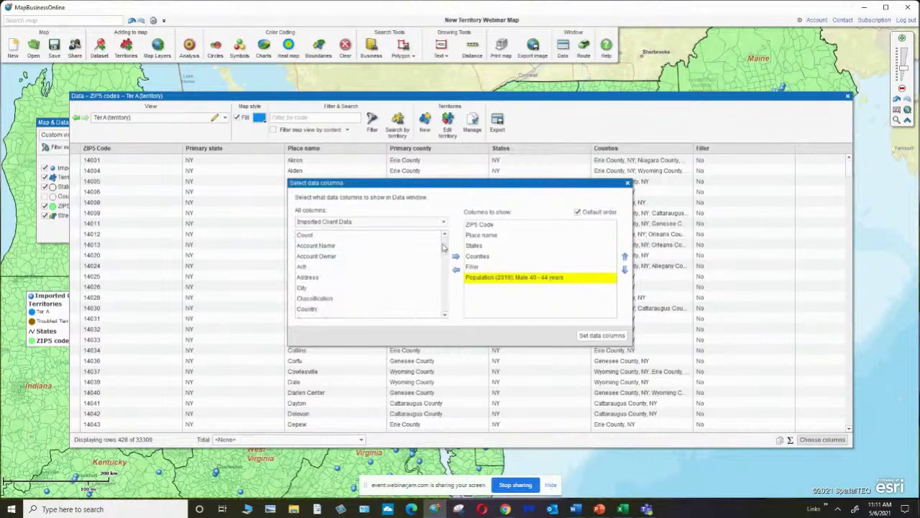
left_click_drag(444, 245, 446, 283)
left_click(335, 281)
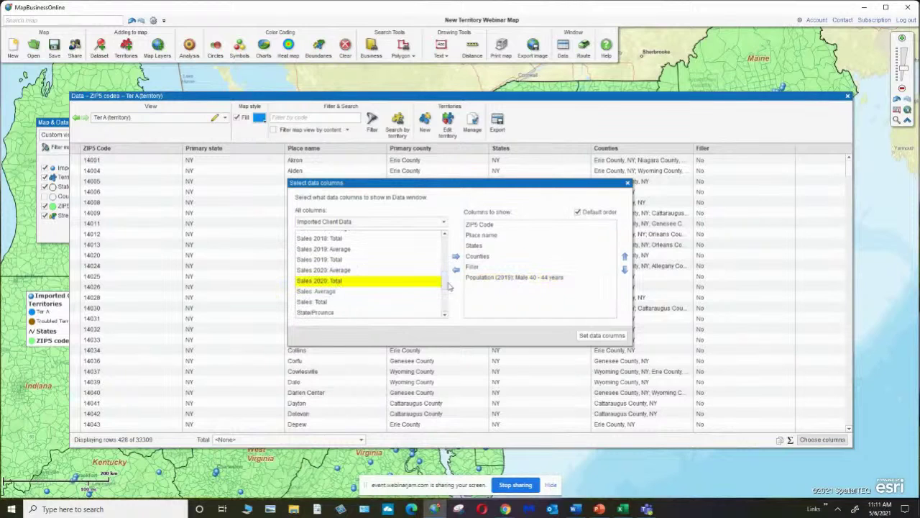
left_click(455, 256)
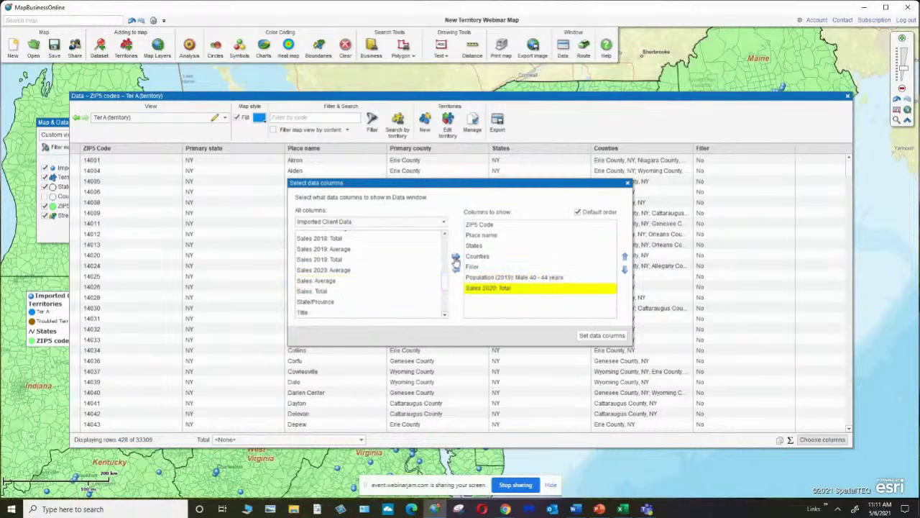
left_click(601, 335)
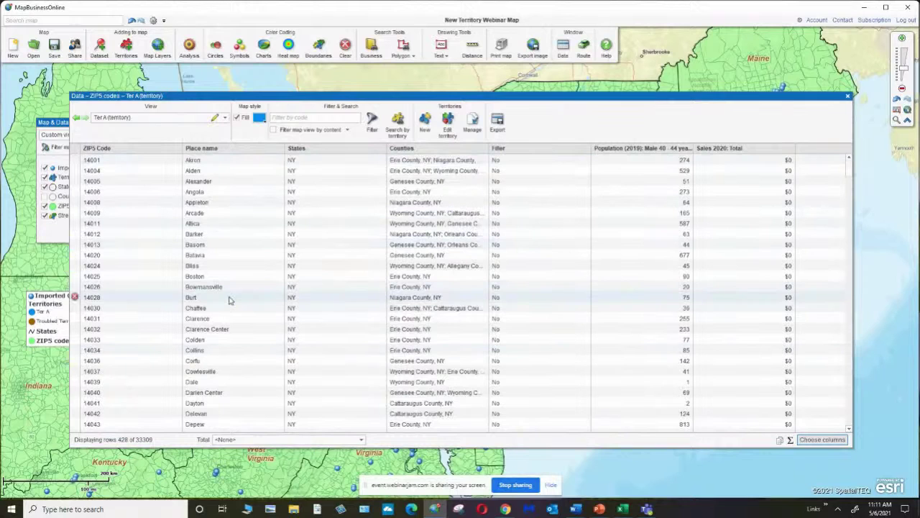
Step: Total the Population (2019): Male 40 - 44 years column for Ter A and close the data table
left_click(362, 439)
left_click(251, 467)
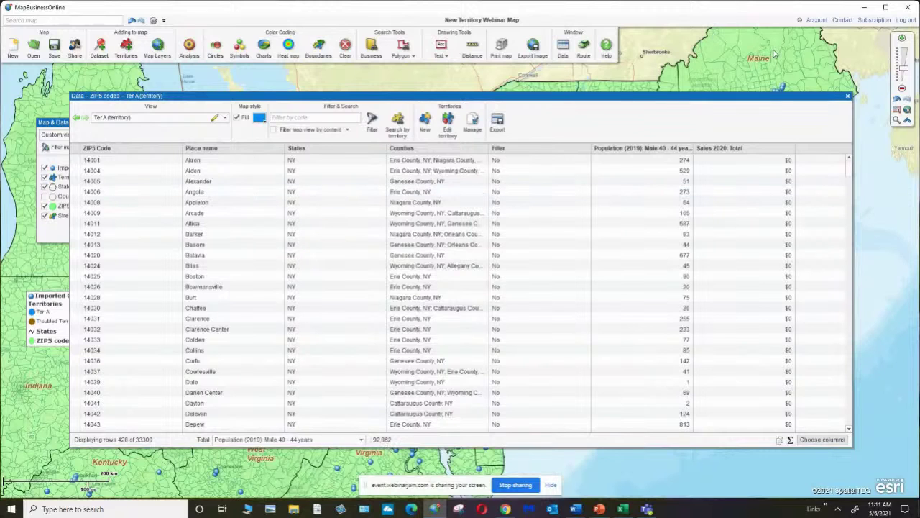
left_click(848, 95)
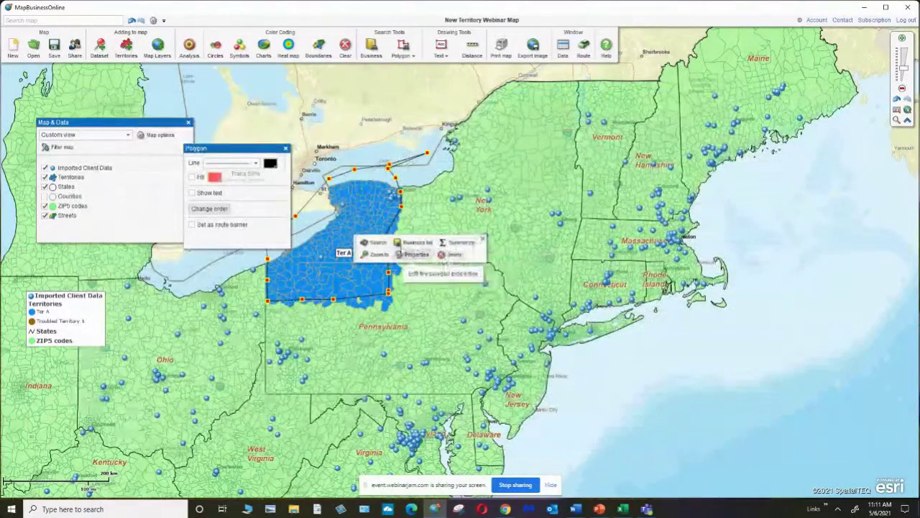
Step: Delete the search polygon around Ter A and close its properties window
left_click(452, 256)
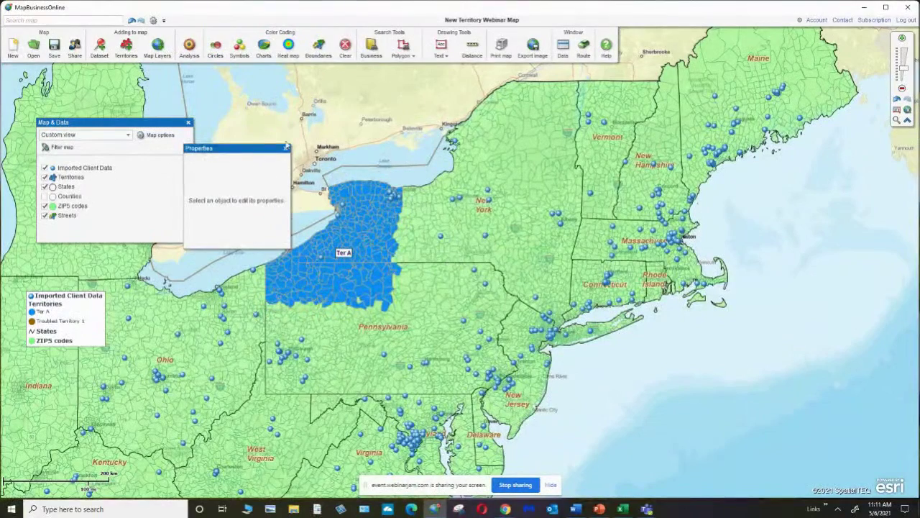
left_click(285, 149)
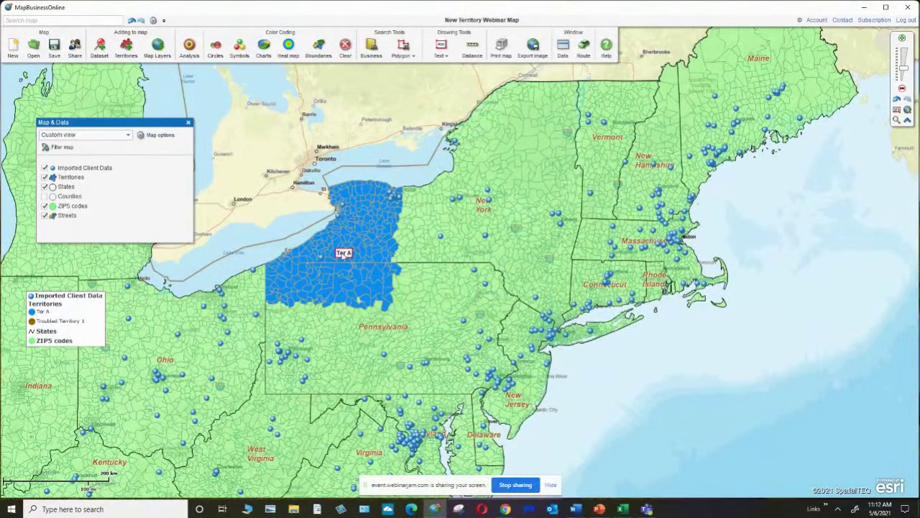
Step: Open the properties of the Ter A territory and set its fill color to a blue shade
left_click(343, 255)
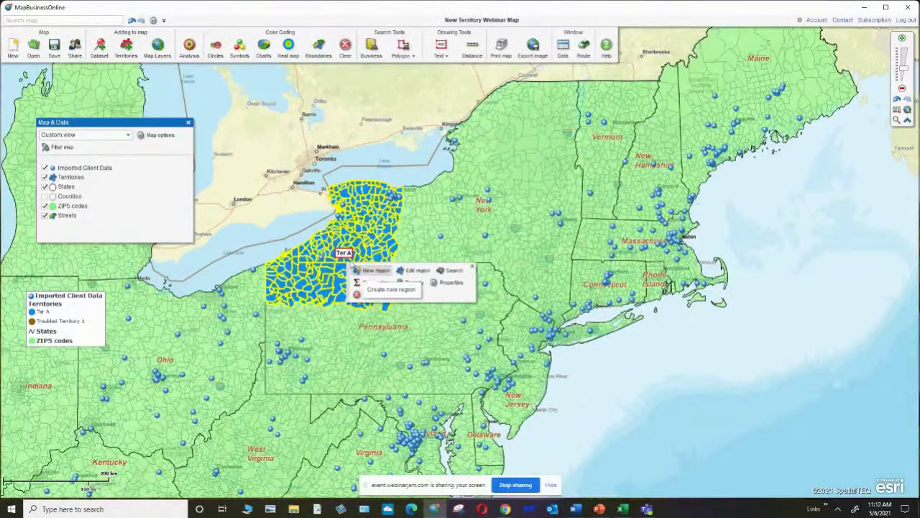
left_click(449, 284)
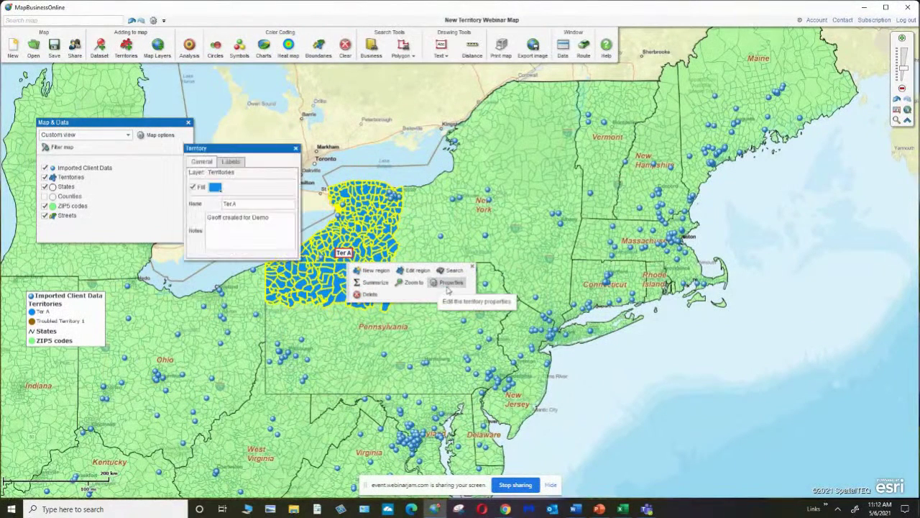
left_click(215, 190)
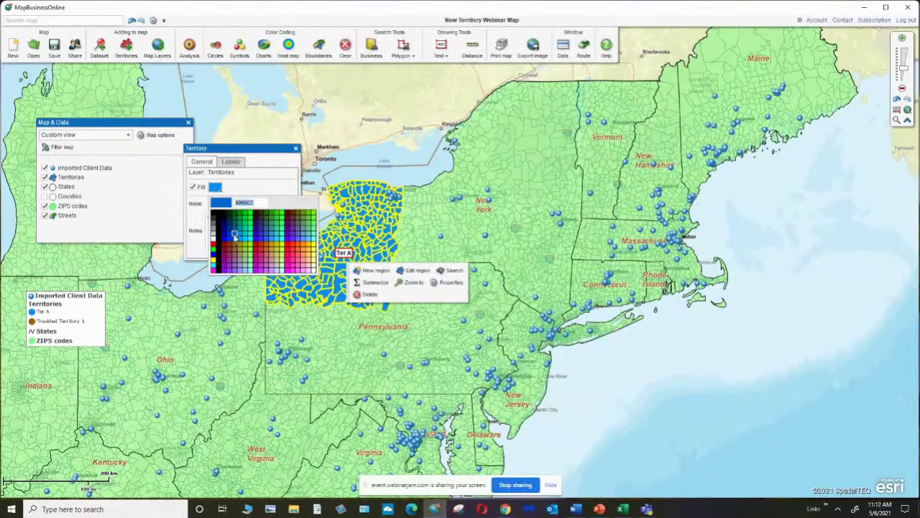
left_click(239, 240)
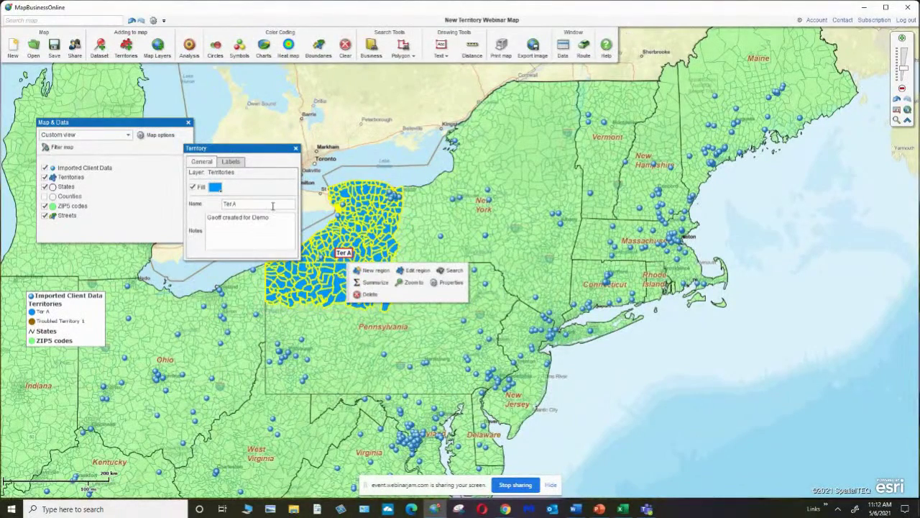
Step: Set line #1 of the territory labels to Sales 2020: Total from Imported Client Data, with the prefix "Sales 20 -"
left_click(232, 162)
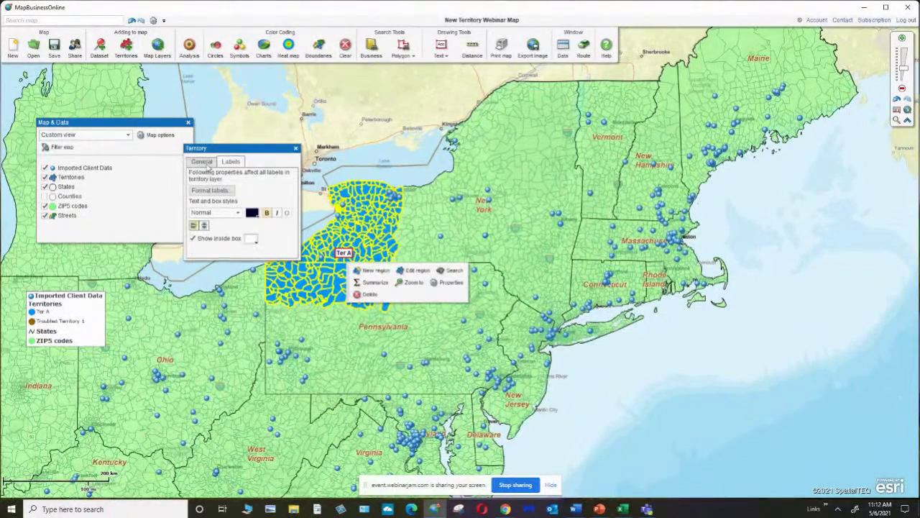
left_click(210, 191)
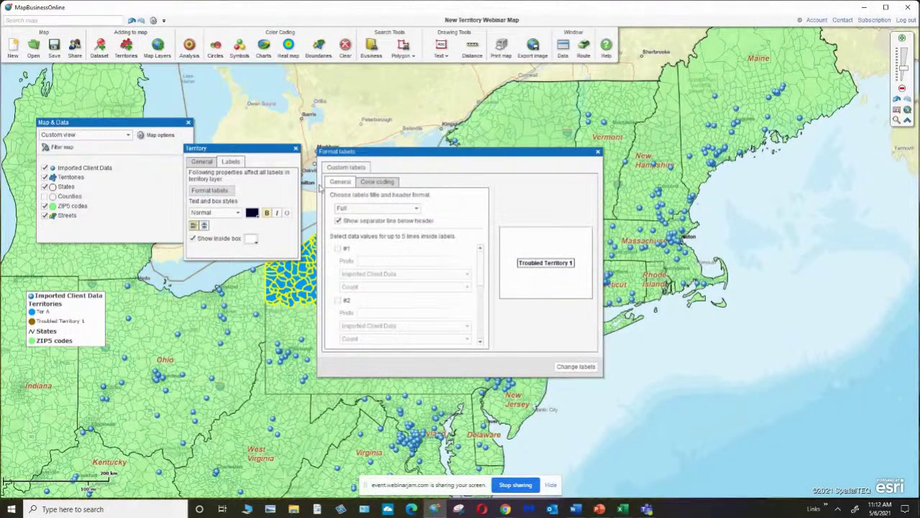
left_click(337, 248)
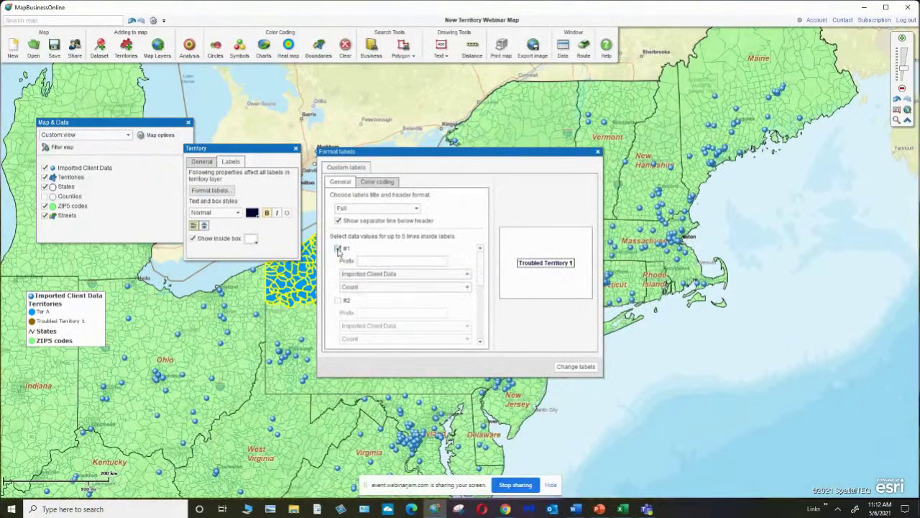
left_click(467, 287)
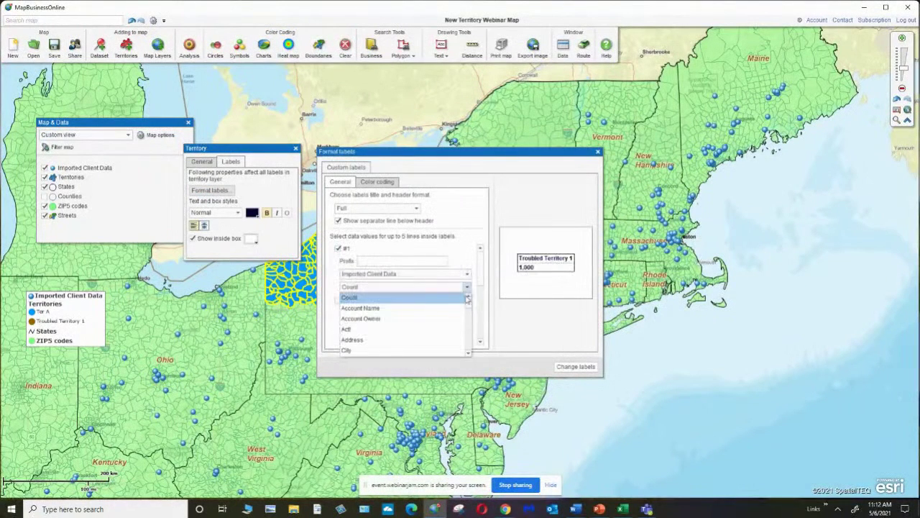
scroll(468, 303, "down", 6)
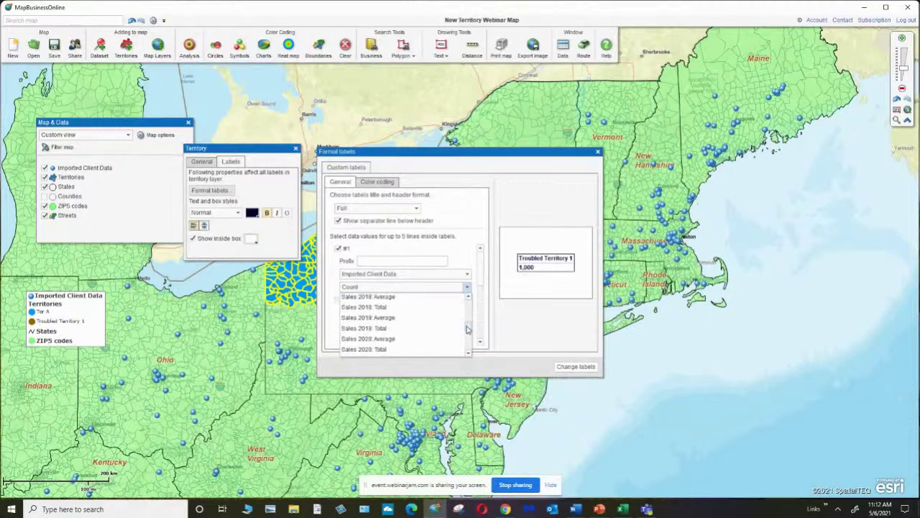
left_click(384, 351)
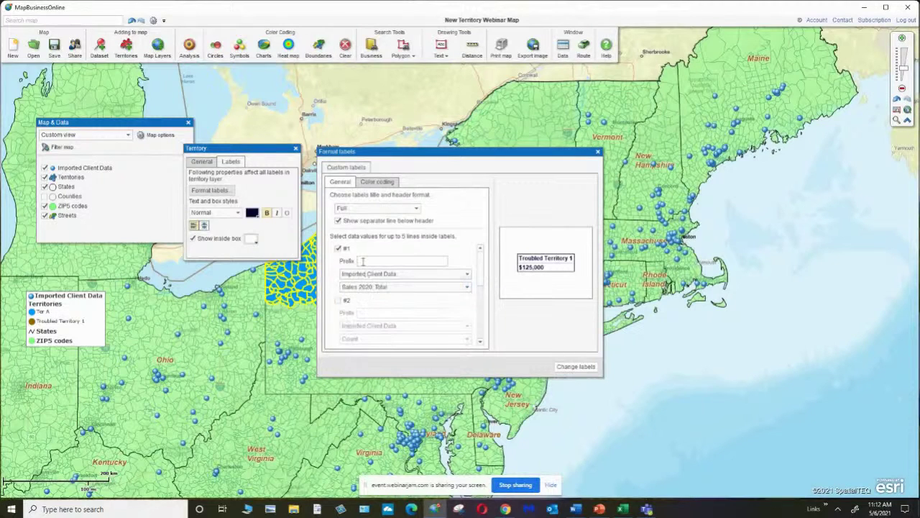
left_click(363, 261)
type("Sales ")
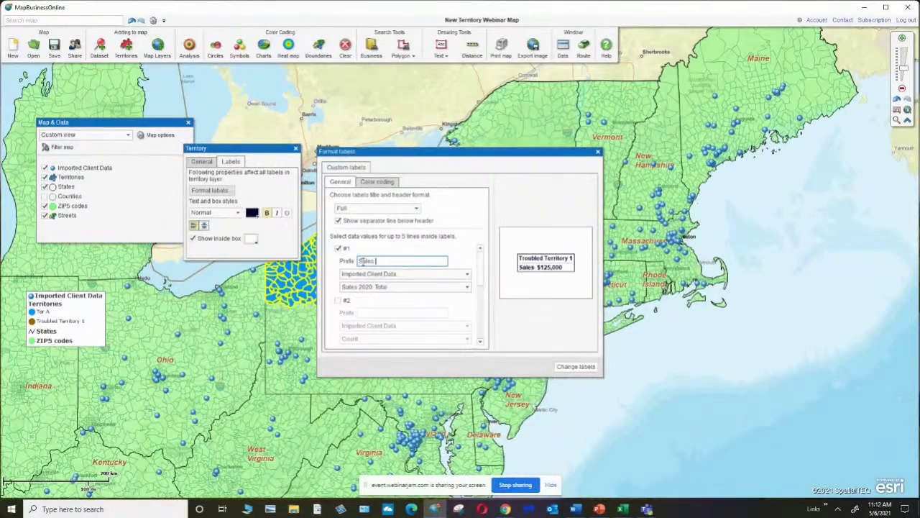
type("20 -")
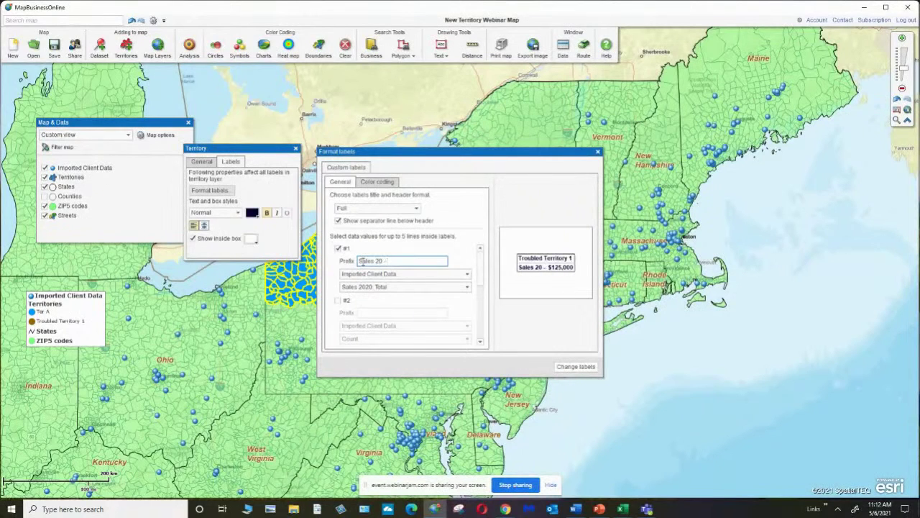
Step: Set label line #2 to the demographic value Population (2020) with the prefix "Pop -", apply the label changes and close the territory windows
left_click(338, 300)
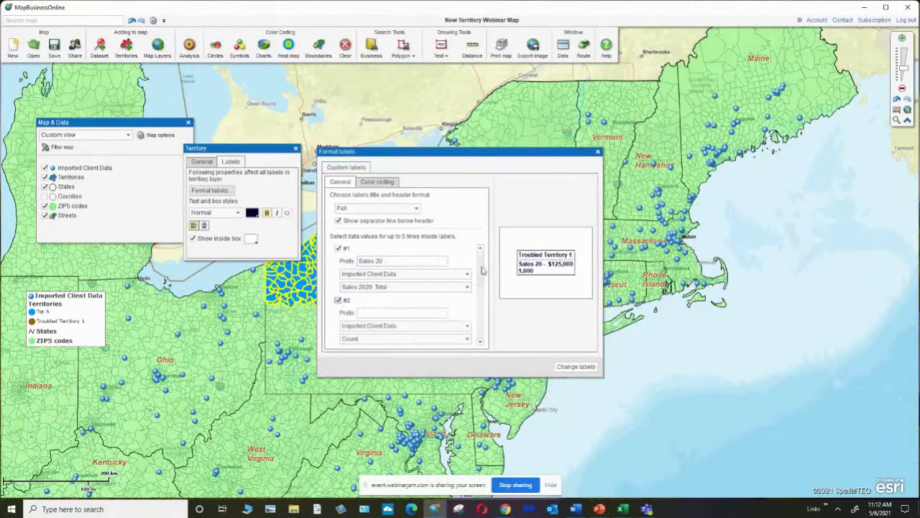
scroll(483, 282, "down", 1)
scroll(484, 282, "down", 1)
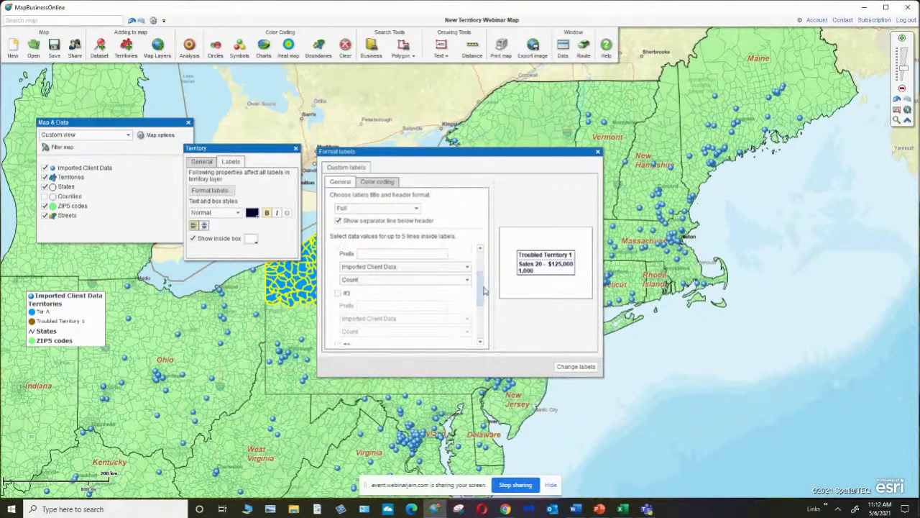
left_click(468, 267)
left_click(370, 288)
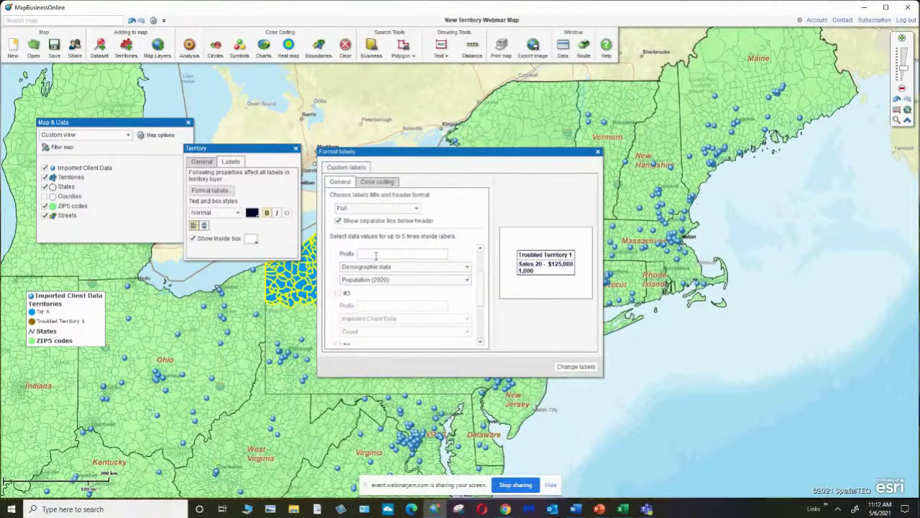
left_click(375, 255)
type("Pop")
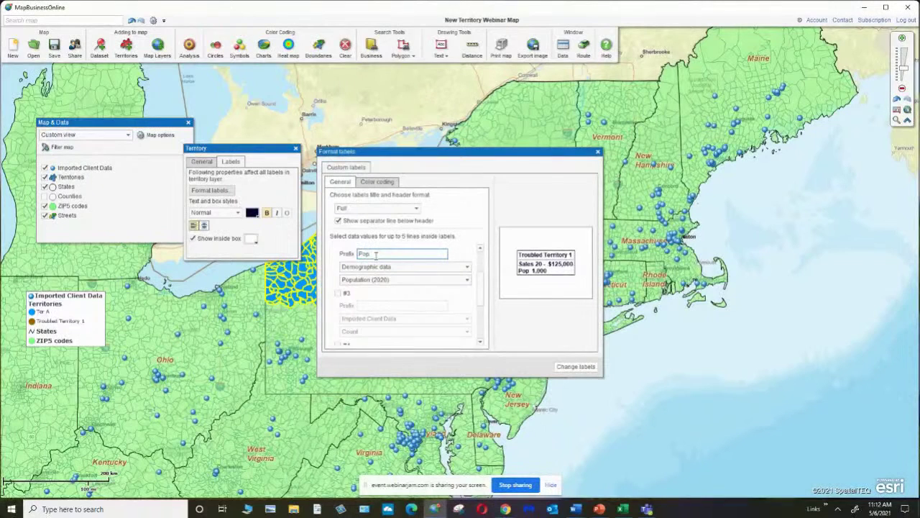
type(" -")
left_click(575, 367)
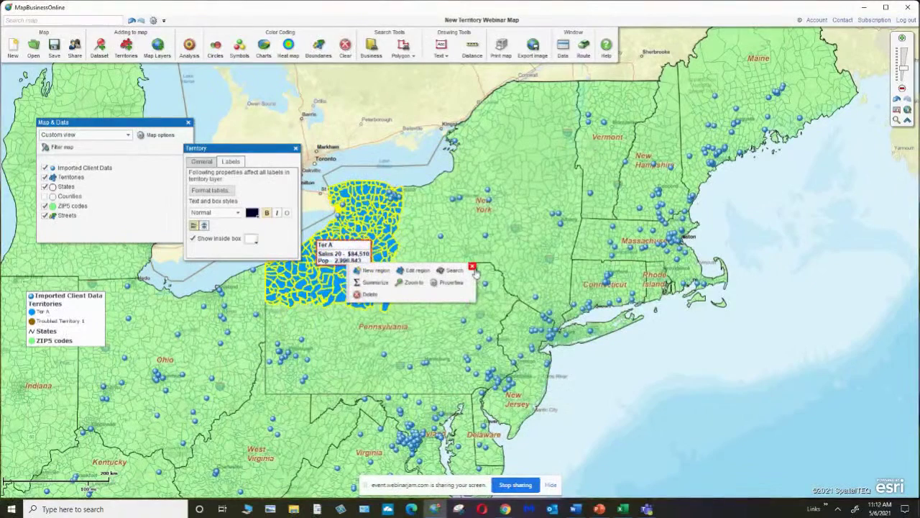
left_click(472, 268)
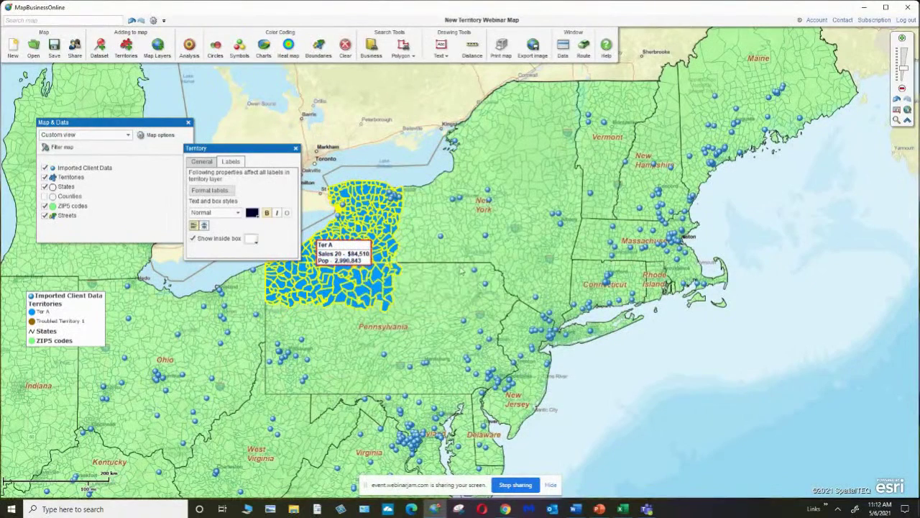
left_click(296, 148)
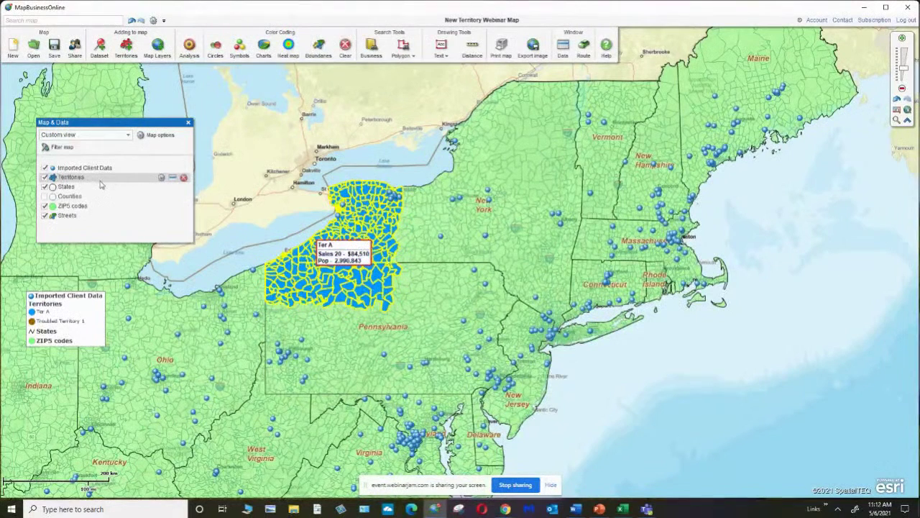
Step: Set the Territories layer outline color to black and turn on hiding of internal boundaries
left_click(161, 179)
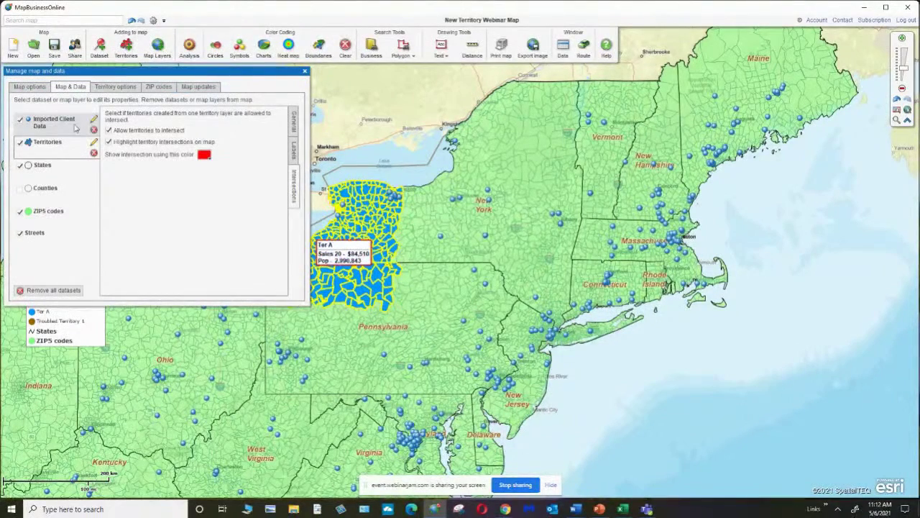
left_click(294, 124)
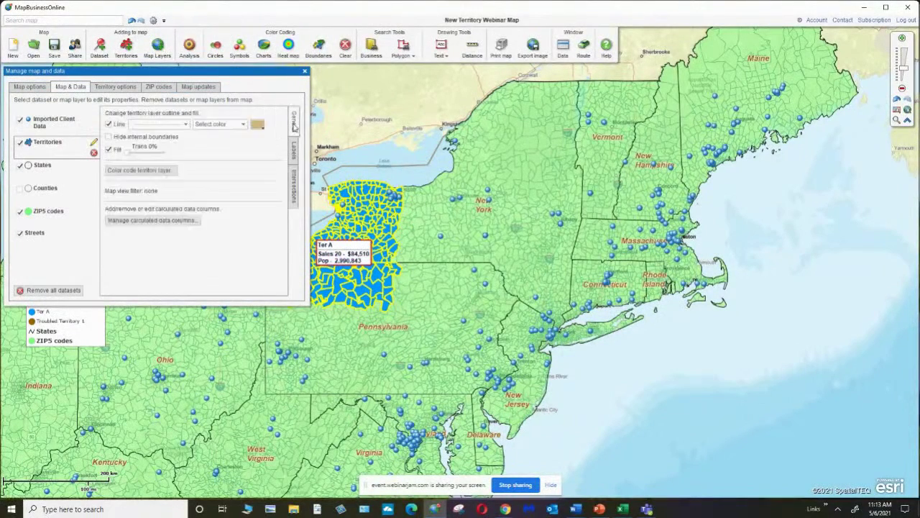
left_click(186, 125)
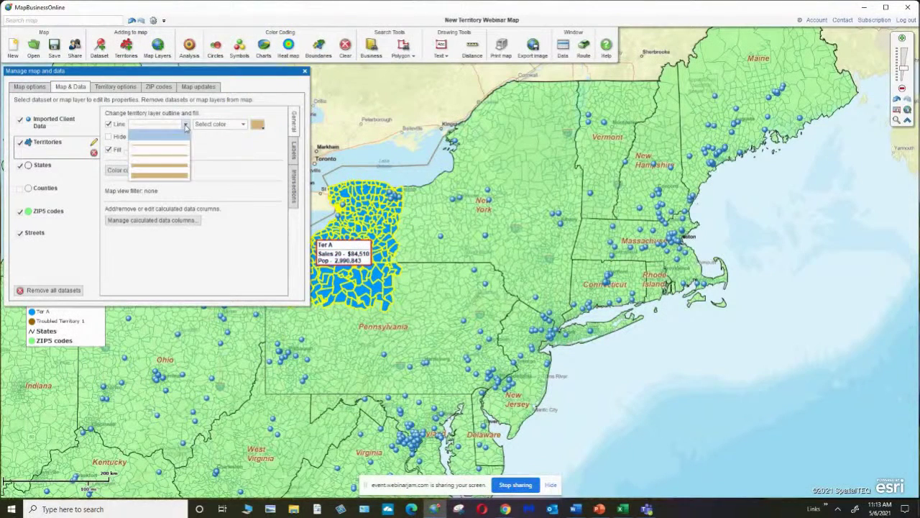
left_click(244, 125)
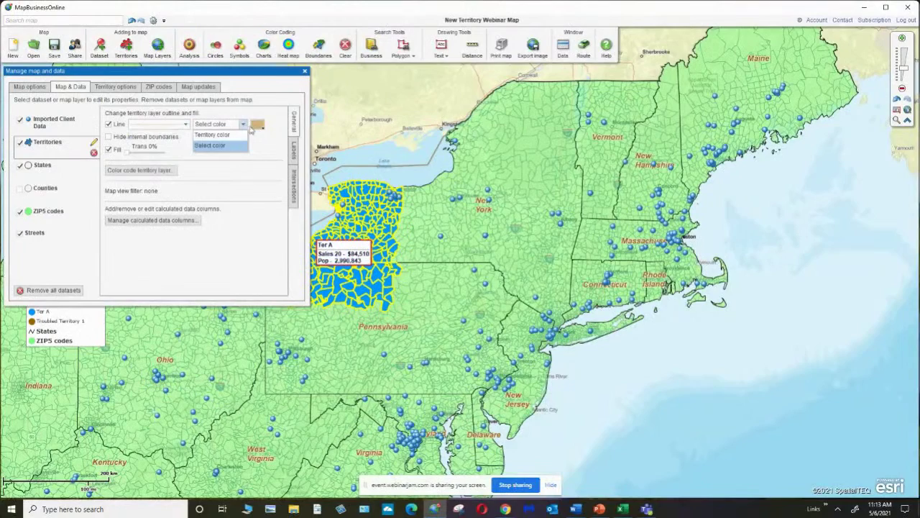
left_click(258, 126)
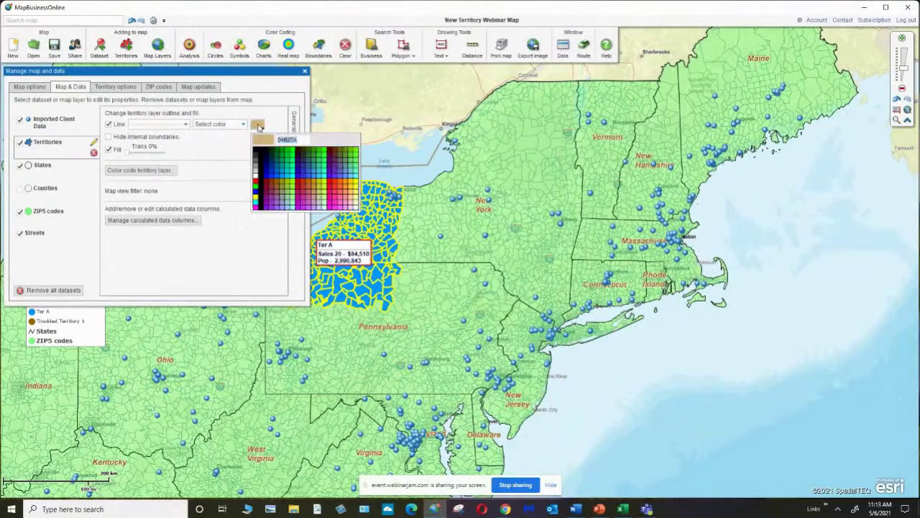
left_click(263, 164)
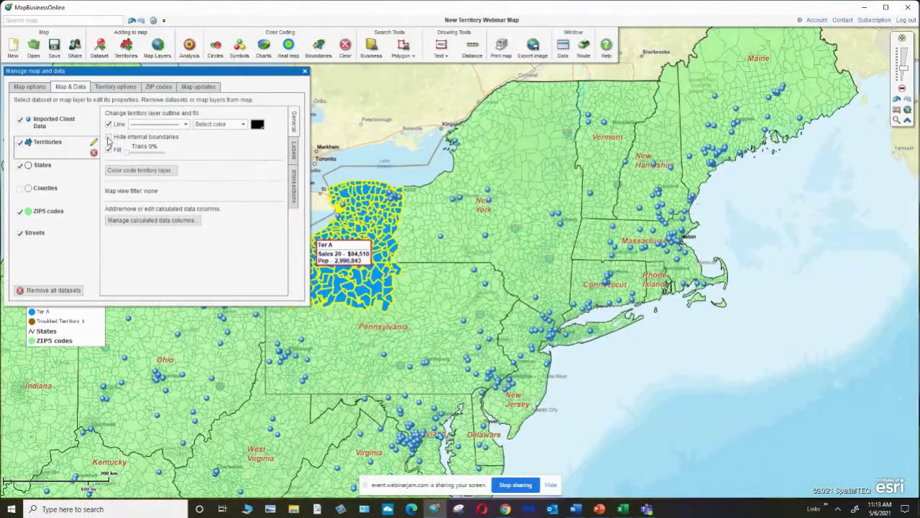
left_click(109, 137)
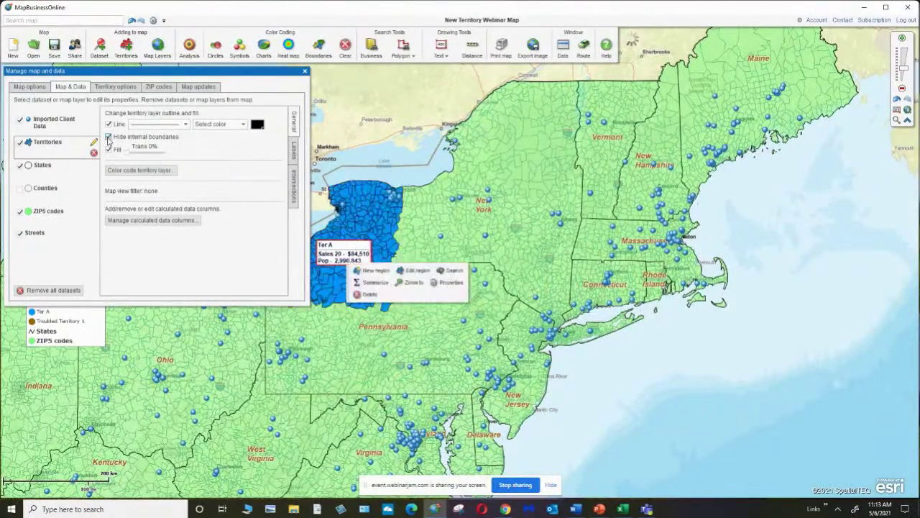
Step: Set the Territories layer fill transparency to 70% and hide the ZIP5 codes layer
left_click_drag(128, 156, 155, 158)
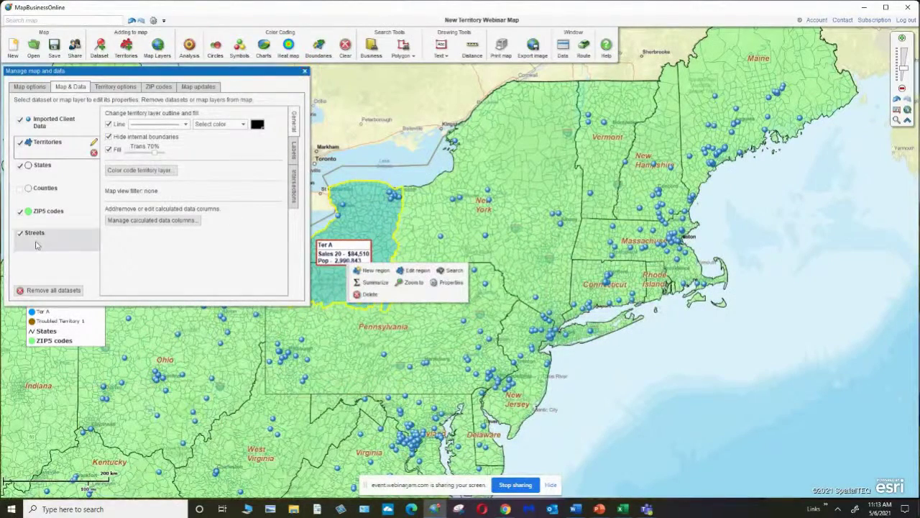
left_click(19, 215)
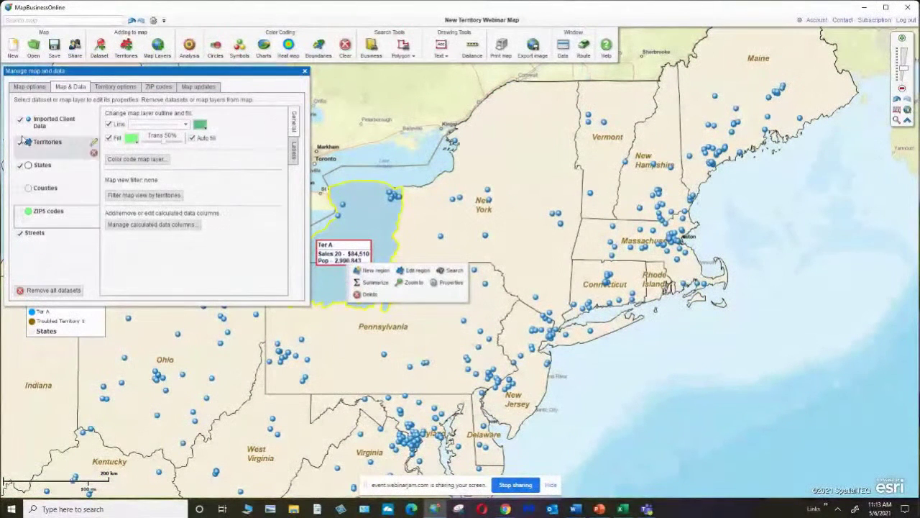
Step: Show the internal boundaries of the Territories layer, then hide them again
left_click(54, 143)
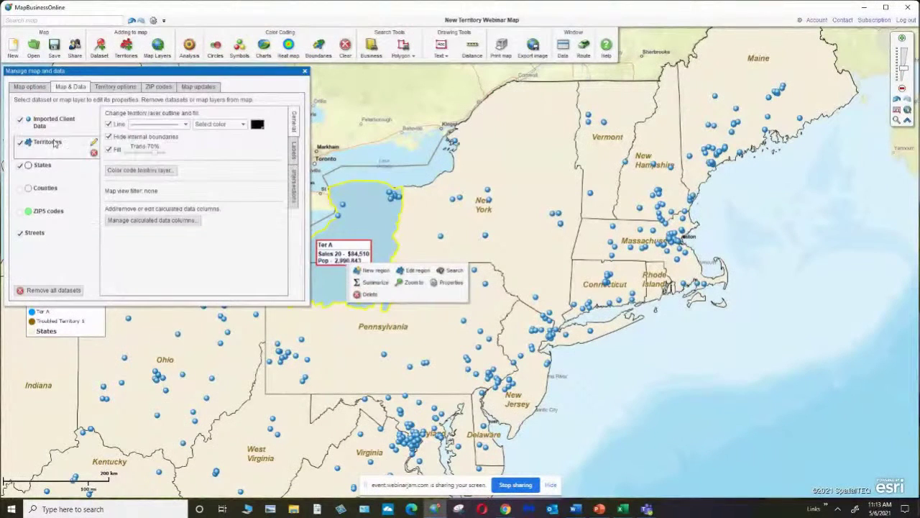
left_click(110, 137)
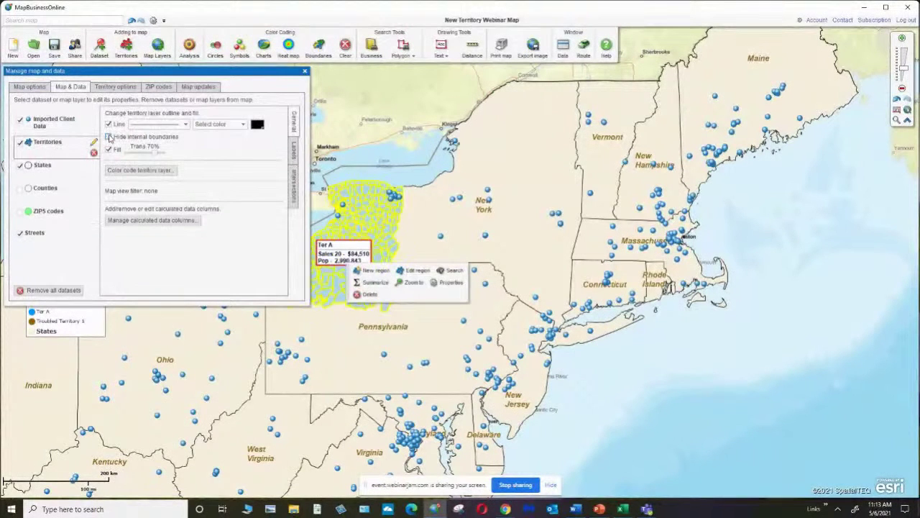
left_click(109, 136)
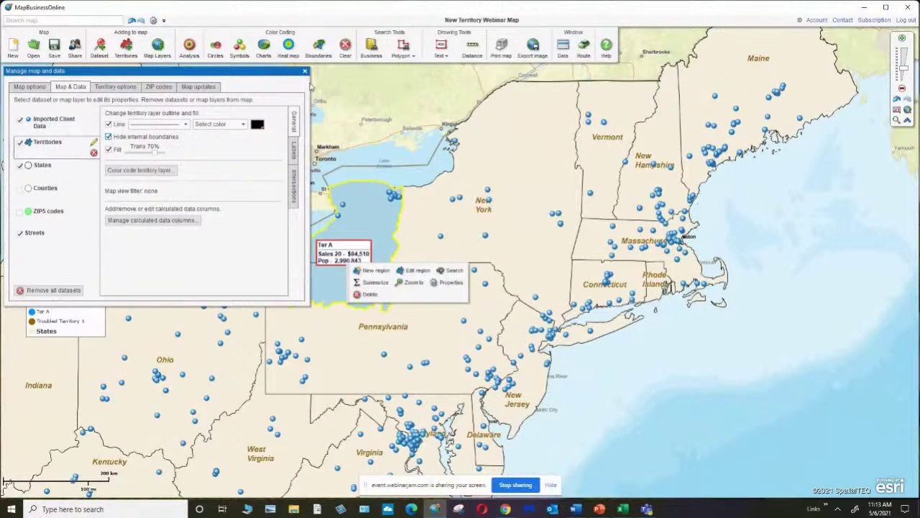
Step: Close the layer settings and move the States layer above Territories in the layer order
left_click_drag(272, 71, 334, 168)
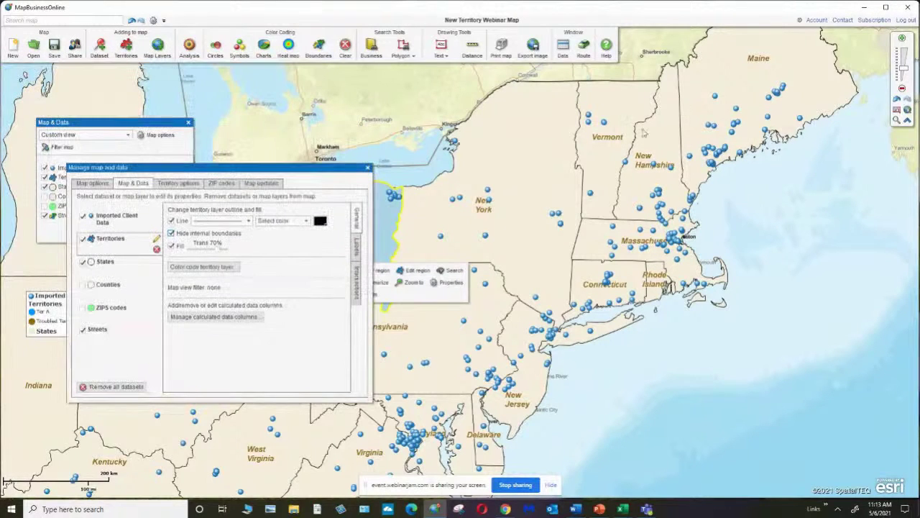
left_click(116, 269)
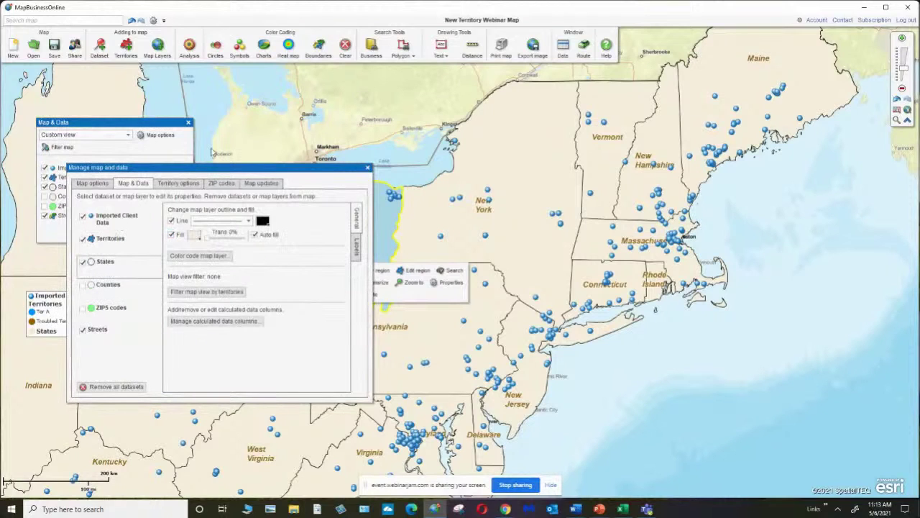
left_click(367, 168)
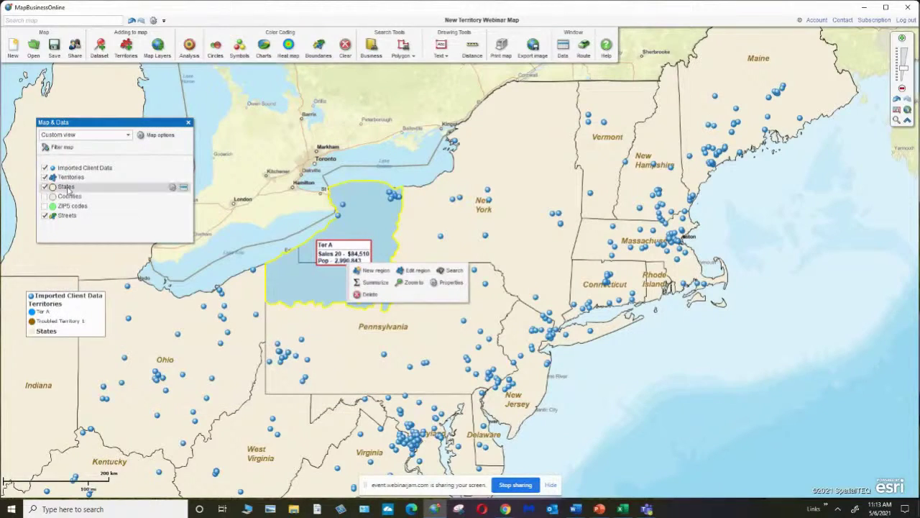
left_click_drag(70, 189, 69, 177)
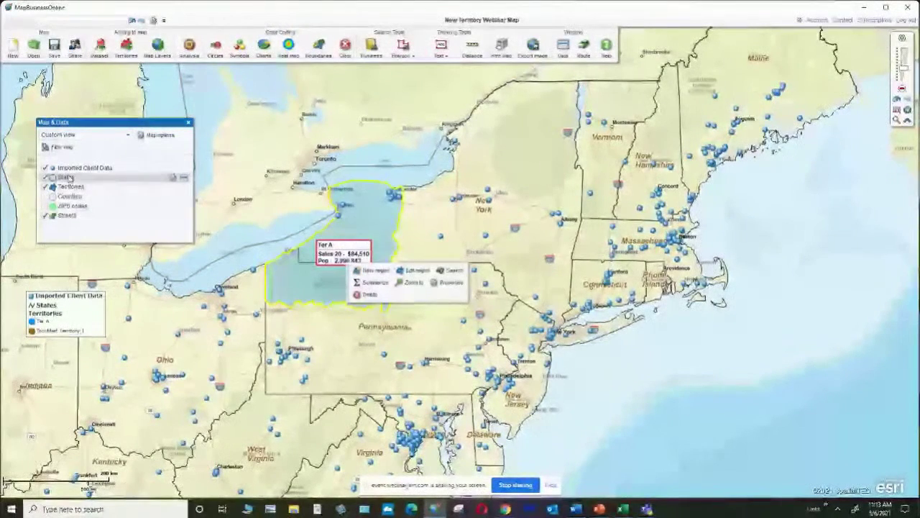
left_click_drag(69, 192, 68, 177)
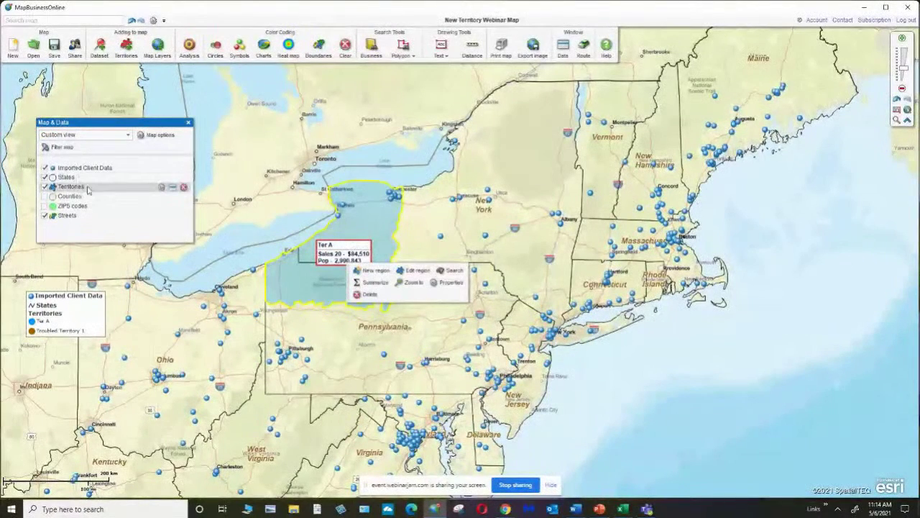
Step: Set the Territories layer fill transparency to 50% and dismiss the Ter A options
left_click(162, 187)
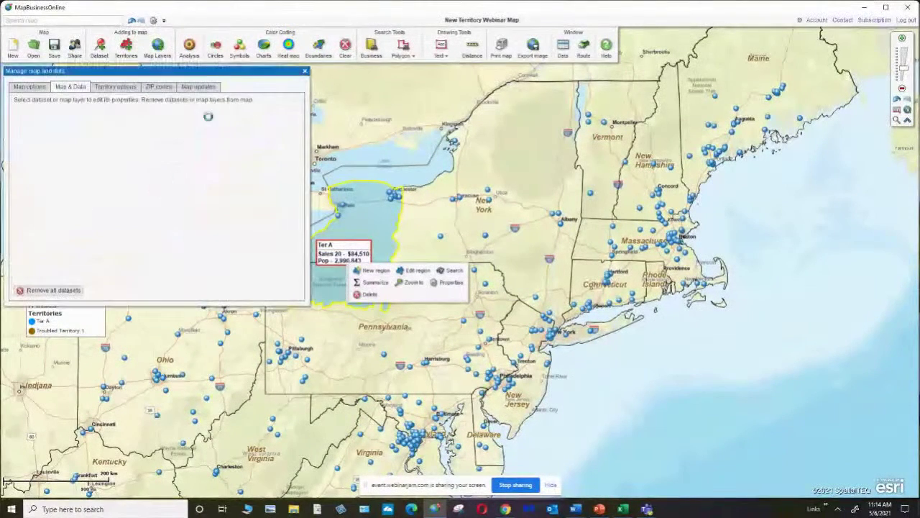
left_click_drag(158, 152, 148, 155)
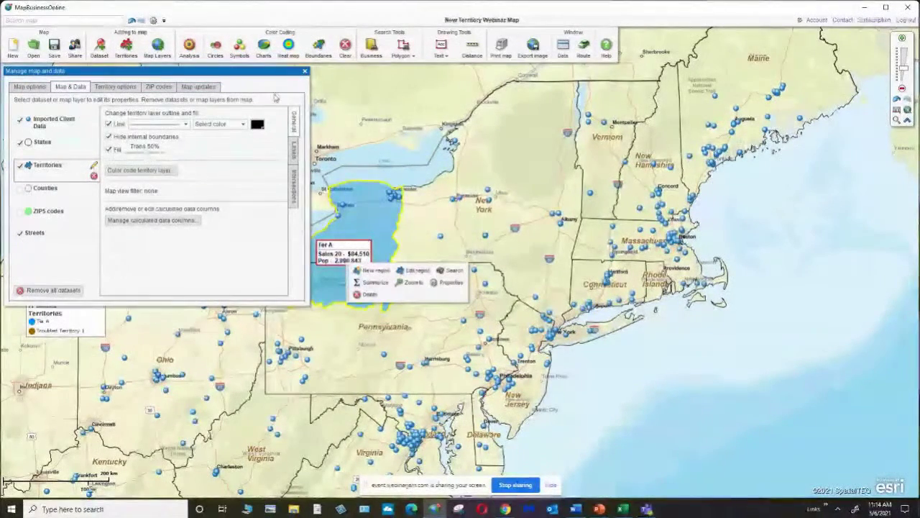
left_click(305, 71)
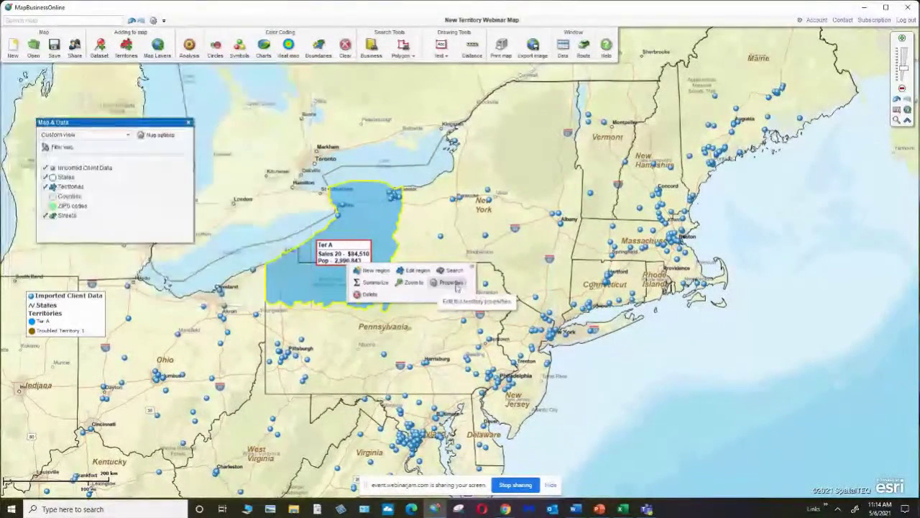
left_click(473, 267)
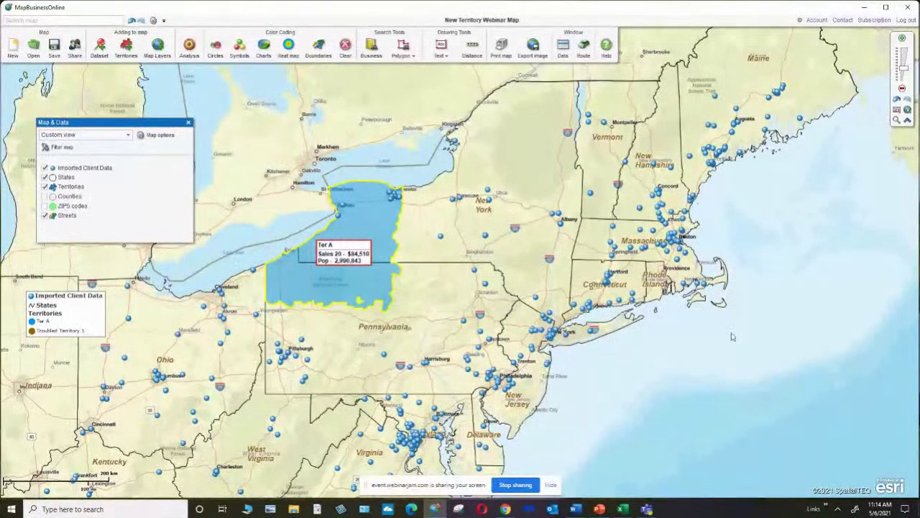
Step: Show the ZIP5 codes layer and draw a freeform search area over central New York, overlapping the eastern edge of Ter A
left_click(415, 61)
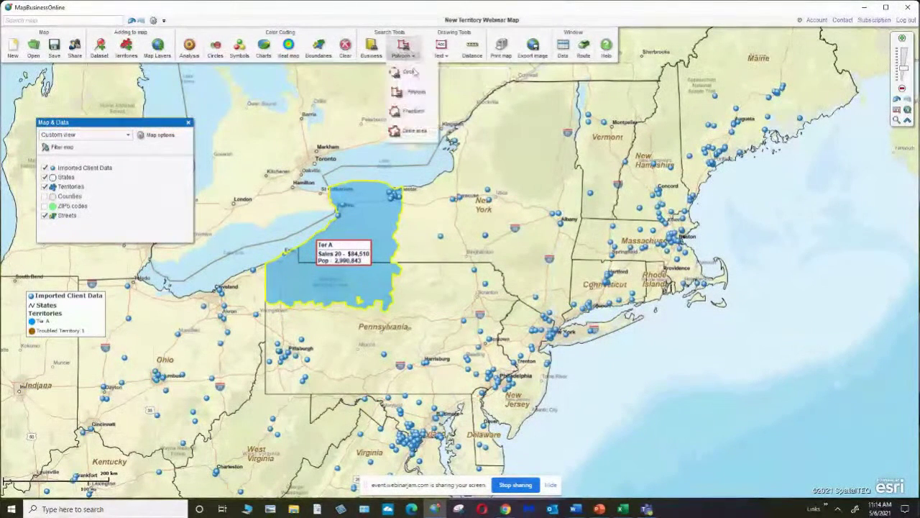
left_click(414, 116)
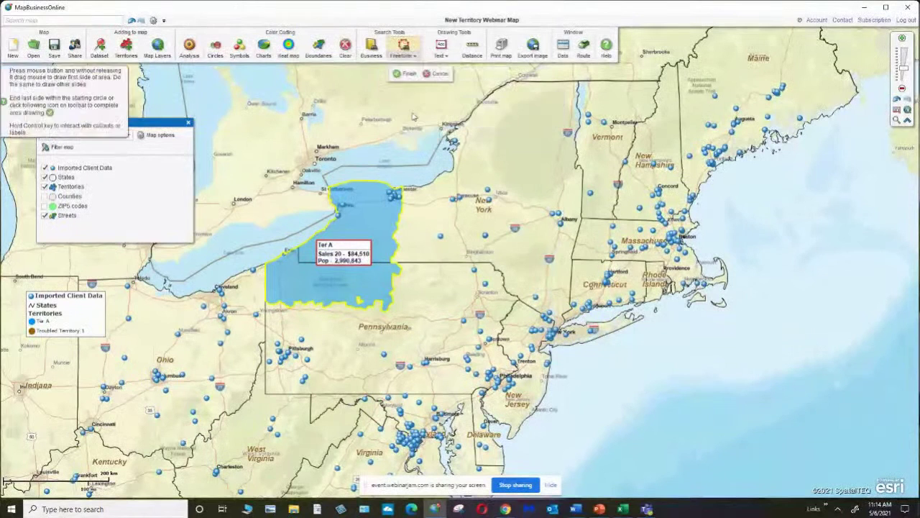
left_click(415, 61)
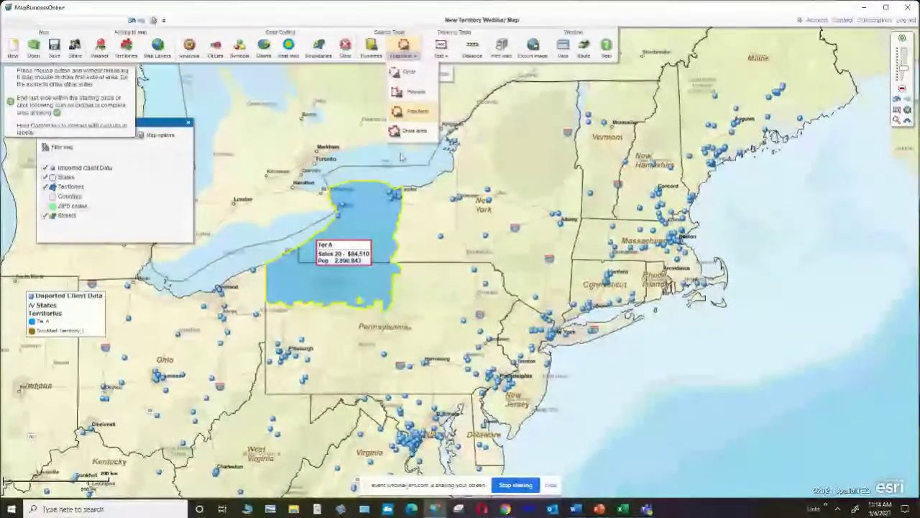
left_click(45, 206)
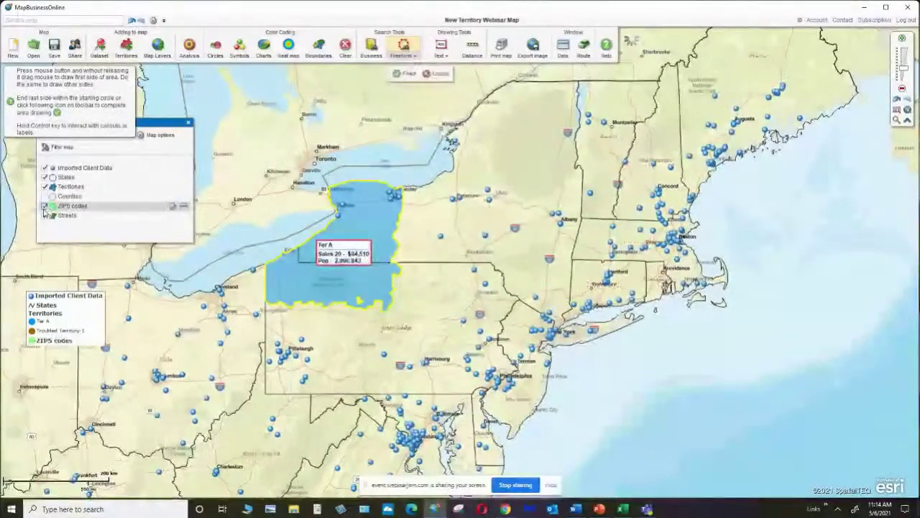
mouse_move(406, 176)
left_mouse_down()
mouse_move(406, 184)
mouse_move(368, 188)
mouse_move(399, 197)
mouse_move(404, 223)
mouse_move(417, 230)
mouse_move(471, 229)
mouse_move(472, 160)
mouse_move(464, 152)
mouse_move(407, 178)
left_mouse_up()
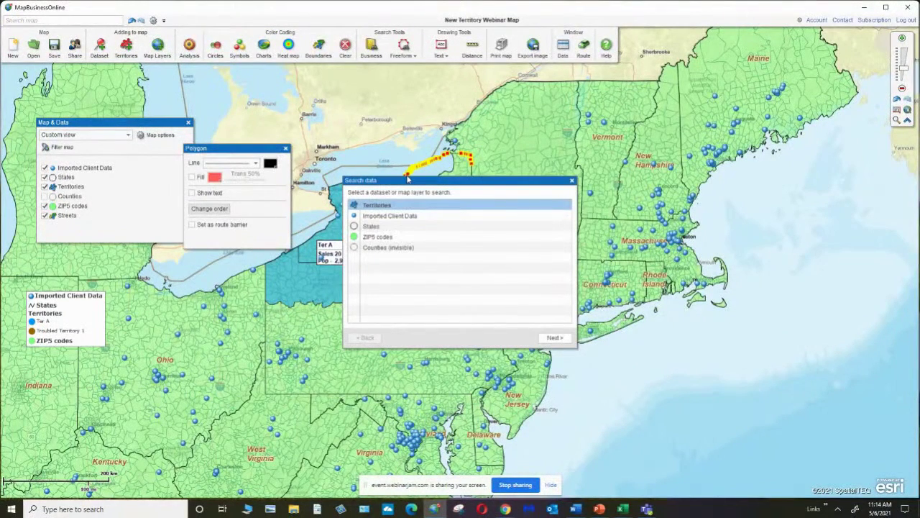
Step: Search ZIP5 codes within the freeform area, create a new territory named Ter B from them and close its data table
left_click(387, 238)
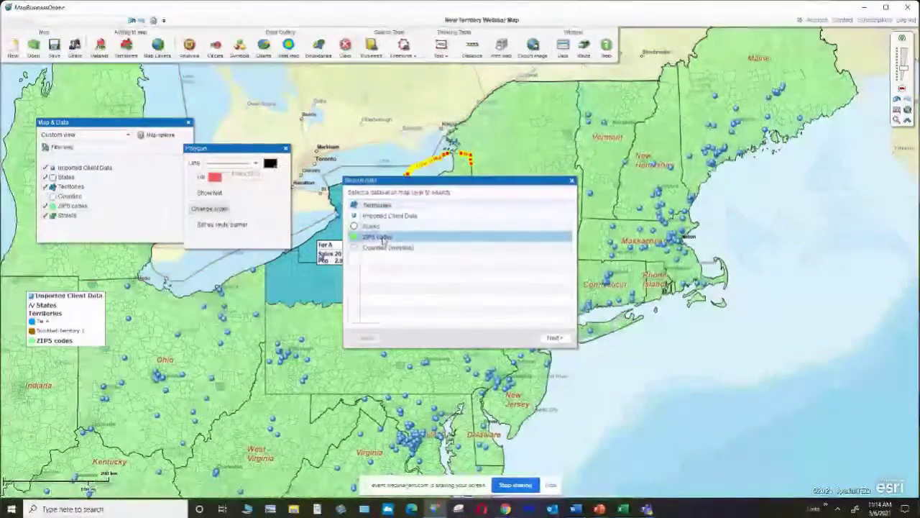
left_click(553, 335)
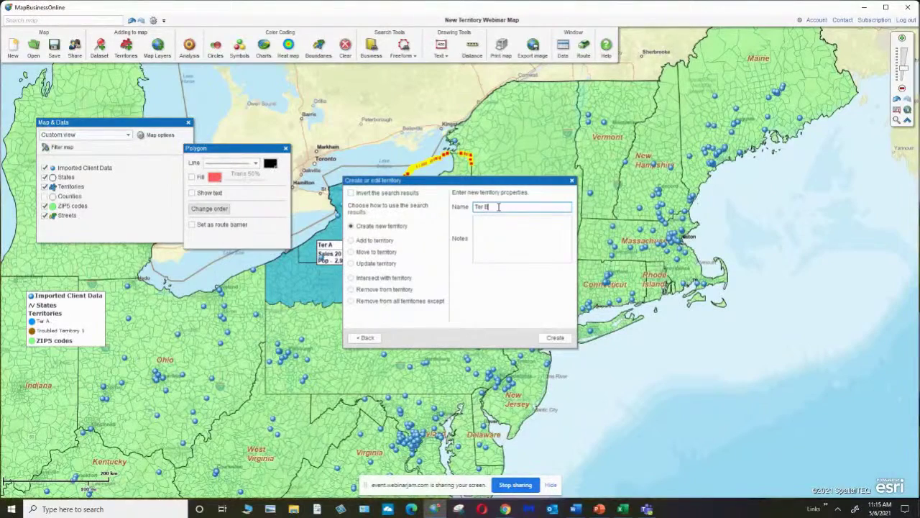
left_click(555, 338)
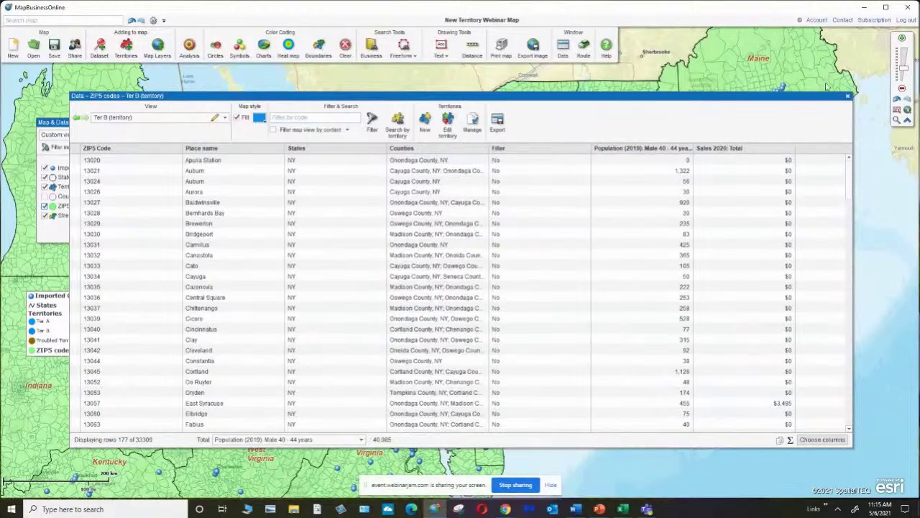
left_click(848, 97)
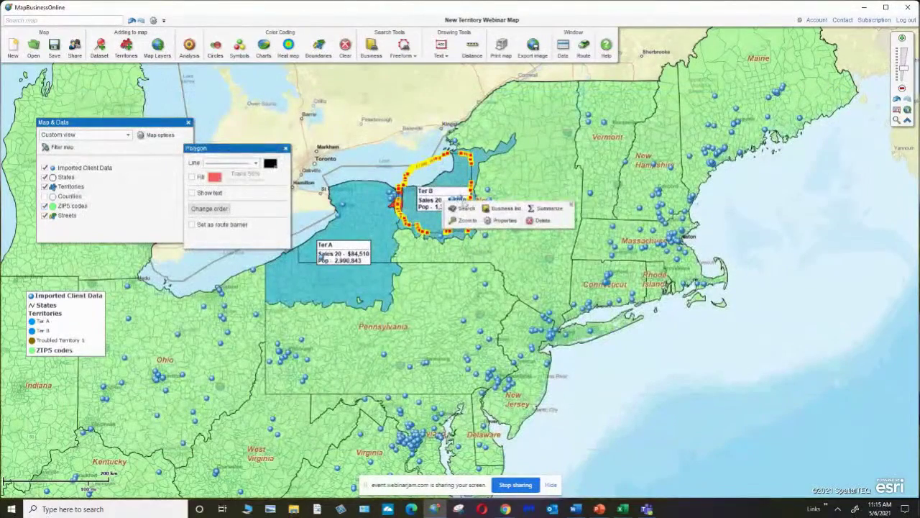
Step: Delete the freeform search area and reposition the Ter B and Ter A labels slightly
left_click(542, 221)
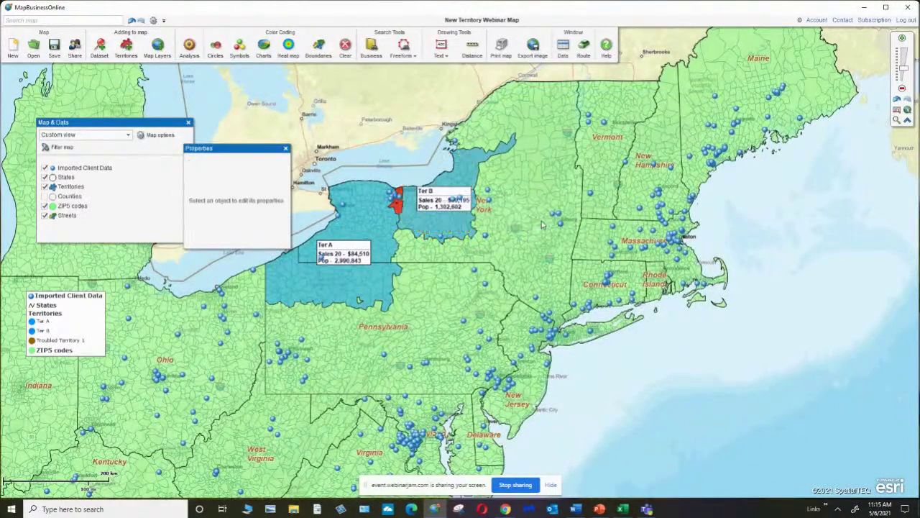
left_click_drag(437, 195, 439, 190)
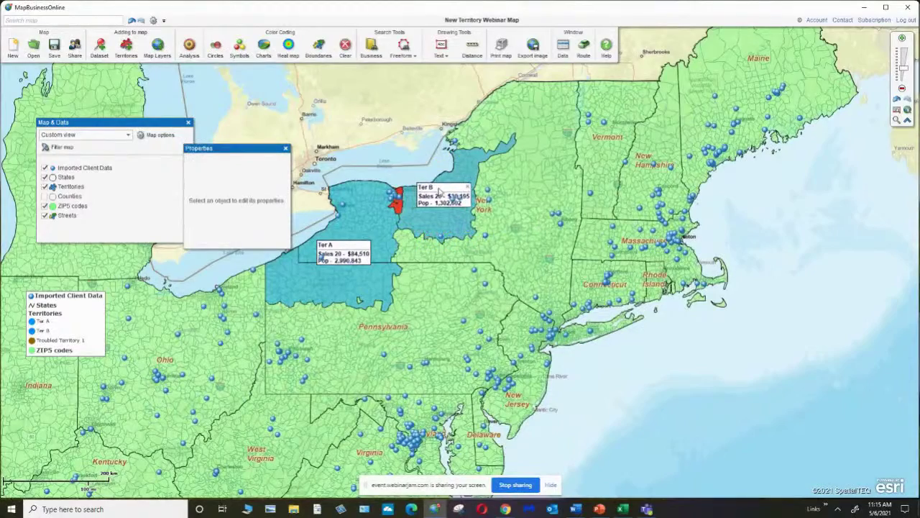
left_click_drag(328, 255, 318, 255)
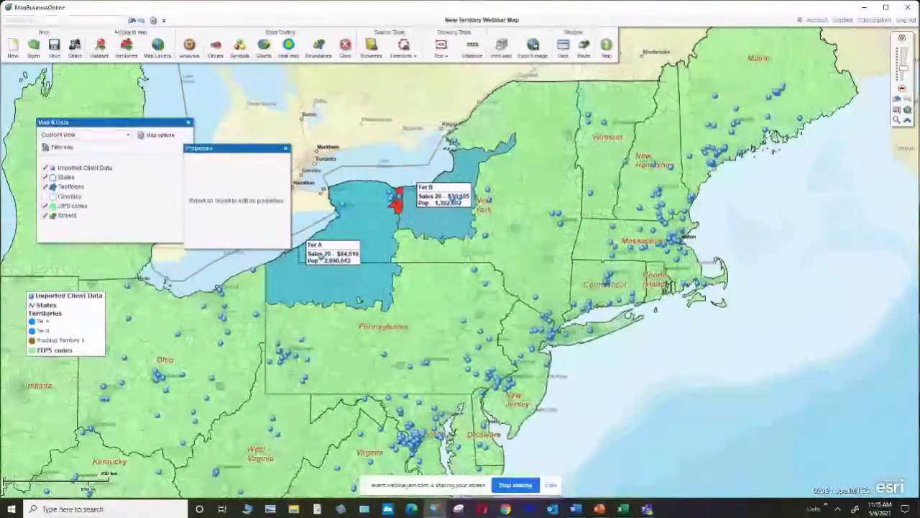
Step: Select ZIP code 14506 inside the red overlap between Ter A and Ter B
left_click(896, 120)
left_click_drag(300, 170, 524, 413)
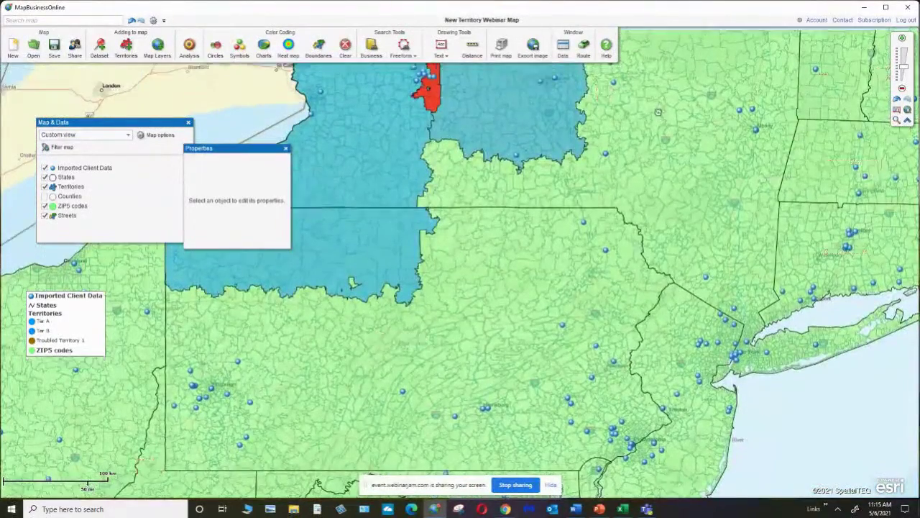
left_click_drag(426, 123, 415, 264)
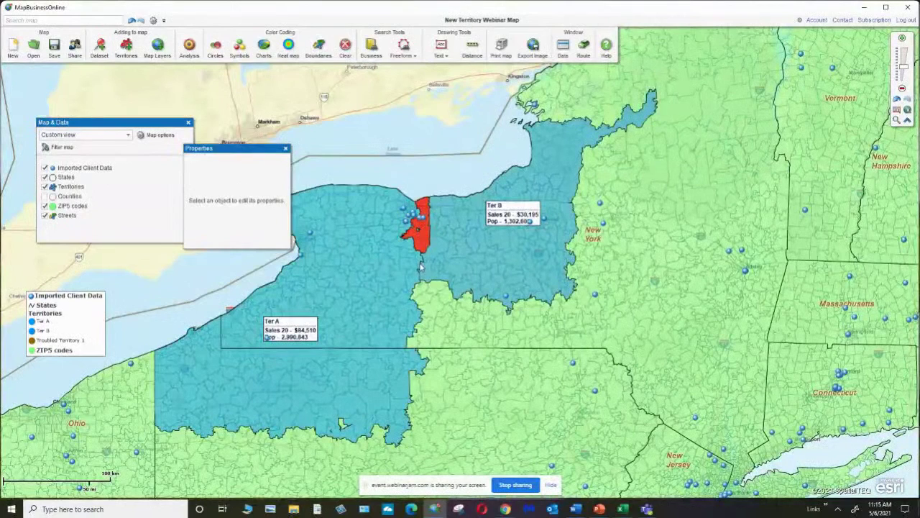
left_click(896, 122)
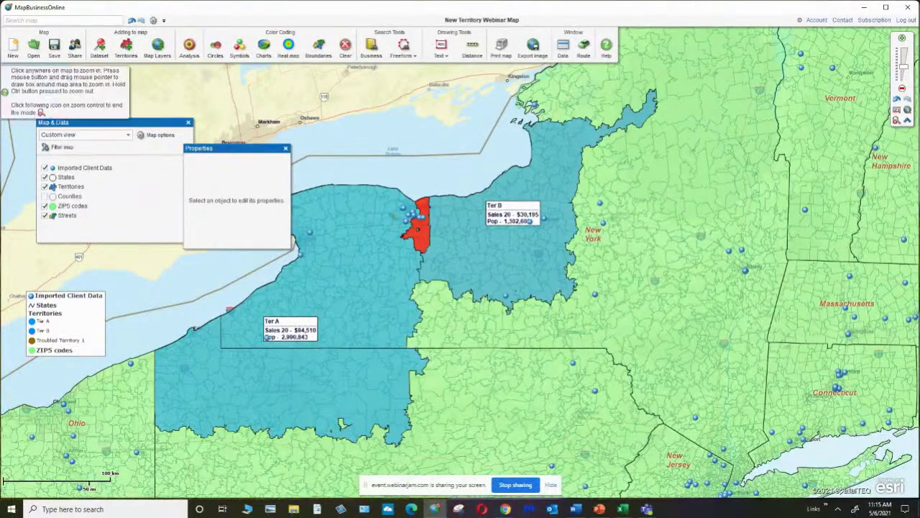
left_click_drag(379, 178, 468, 313)
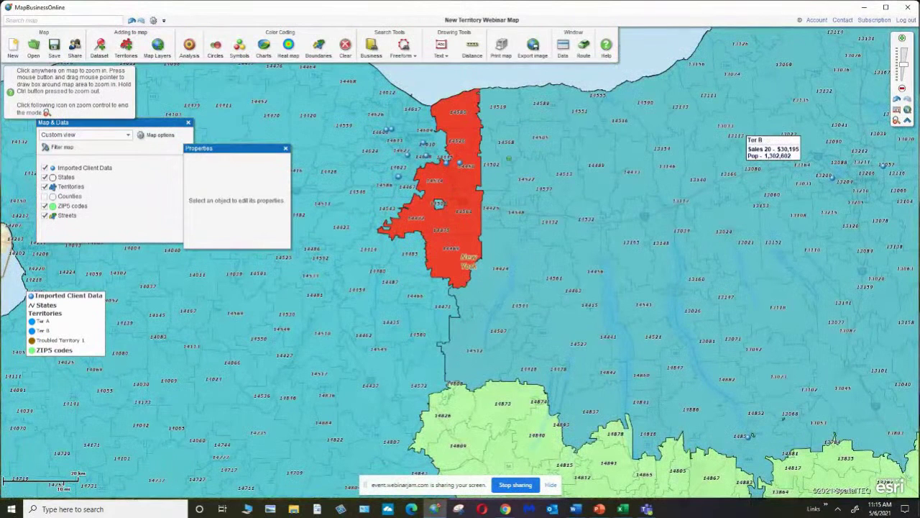
left_click(897, 121)
left_click(438, 205)
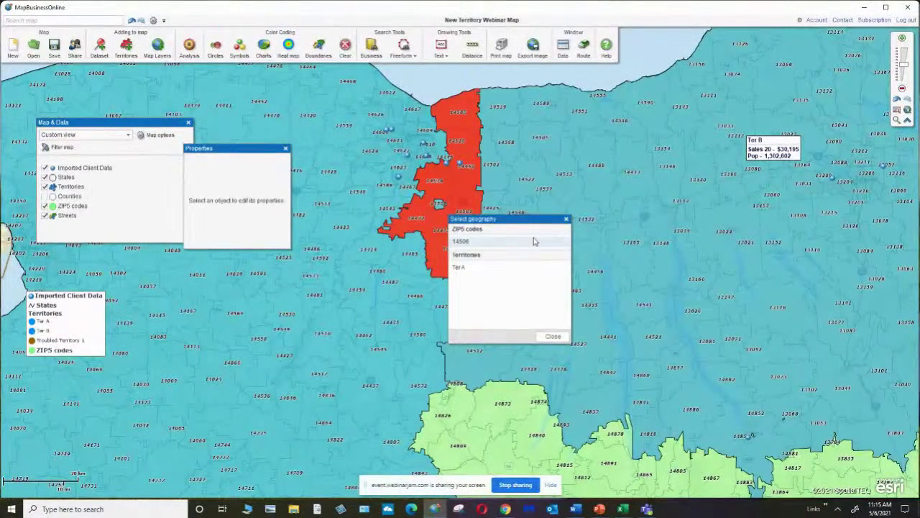
left_click(476, 244)
left_click(551, 336)
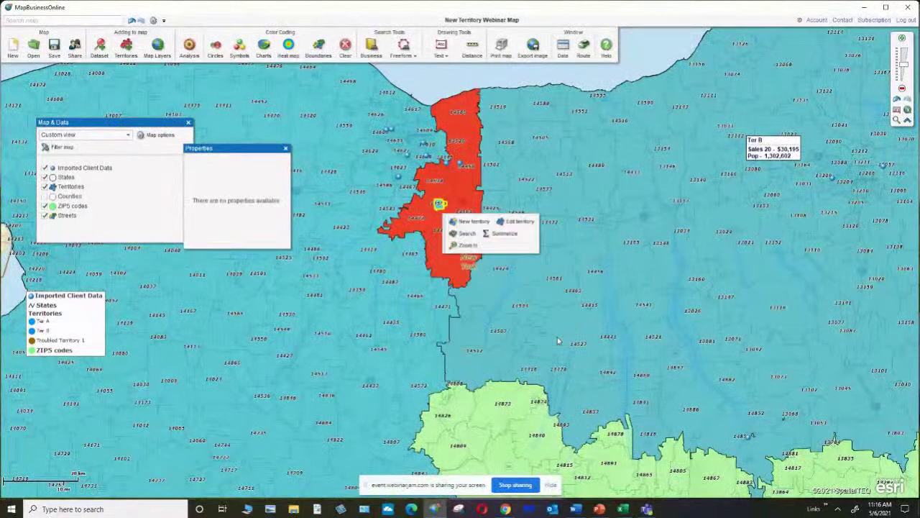
Step: Review the territory editing options for the selected ZIP code and close them without applying an edit
left_click(516, 223)
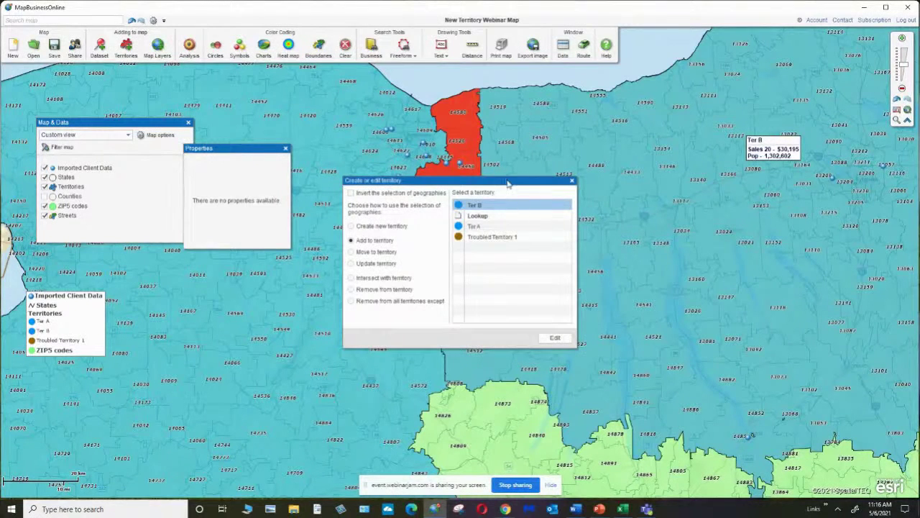
left_click_drag(507, 183, 681, 258)
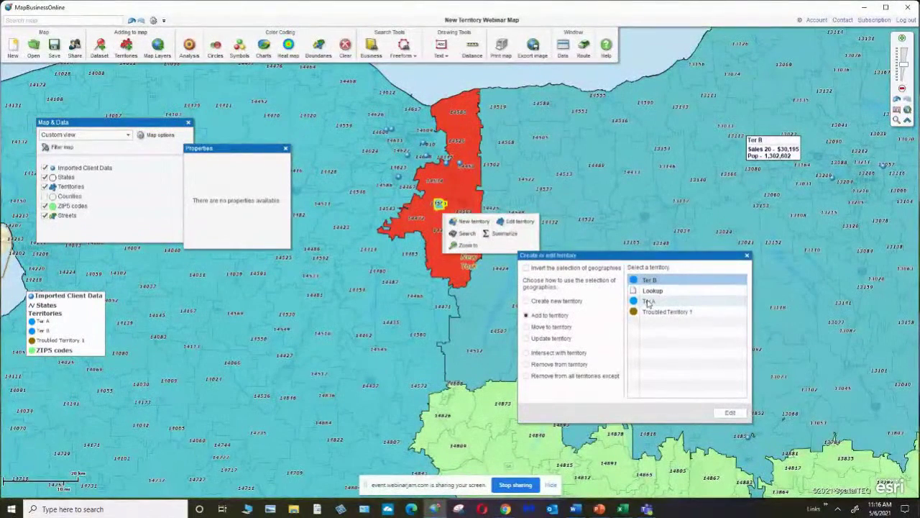
left_click(747, 256)
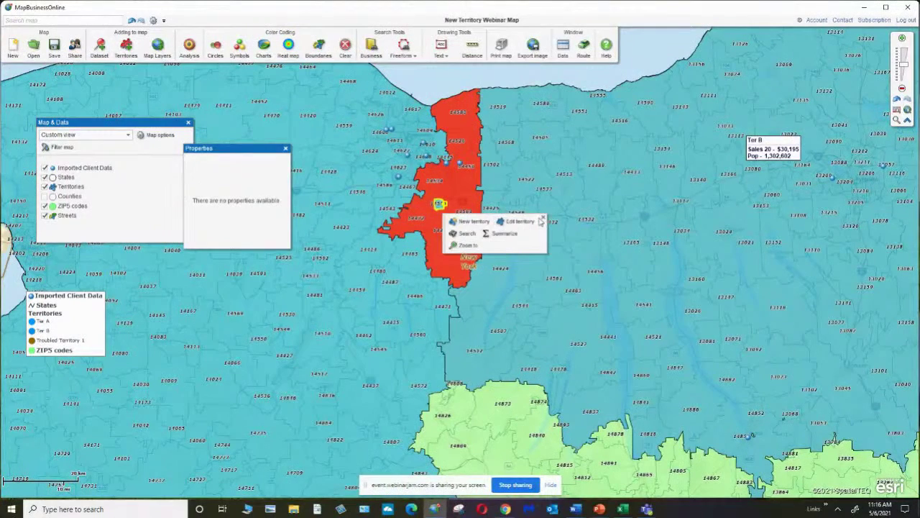
Step: Change Ter B's fill color to orange in the territory's properties and close them
left_click(544, 218)
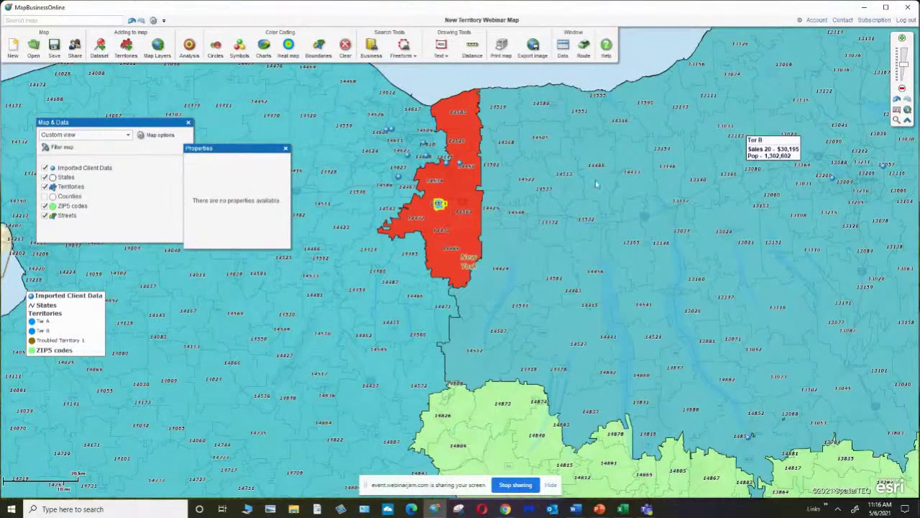
left_click(768, 147)
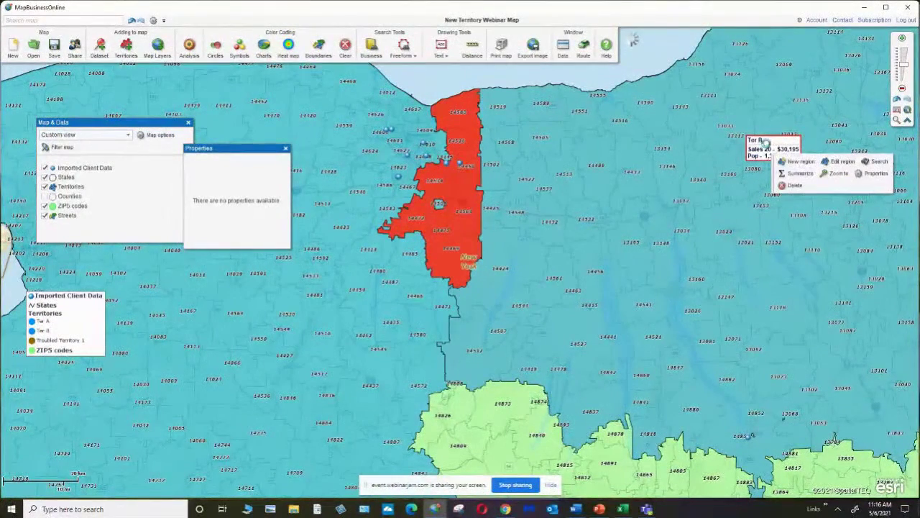
left_click(863, 176)
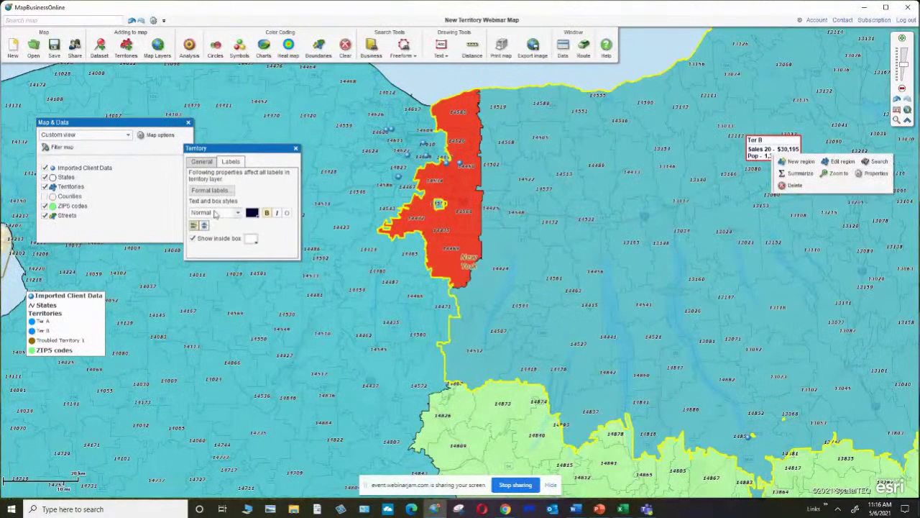
left_click(203, 163)
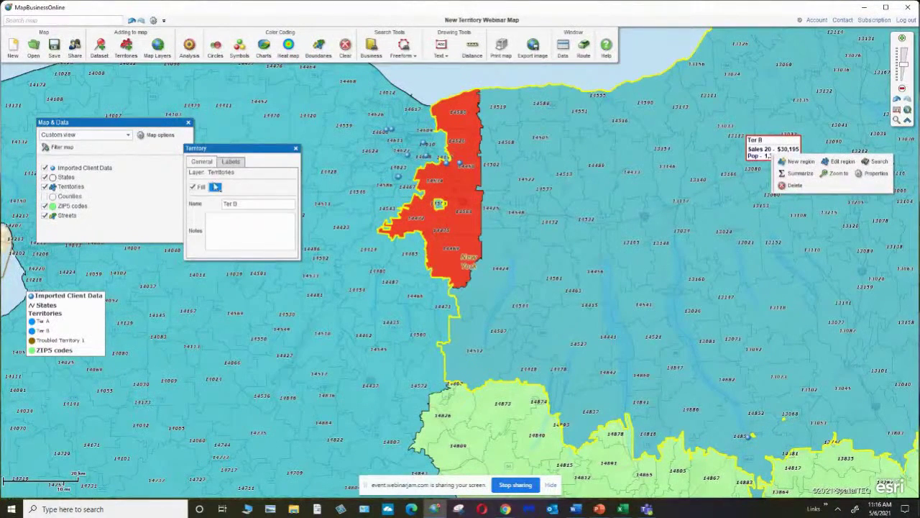
left_click(215, 187)
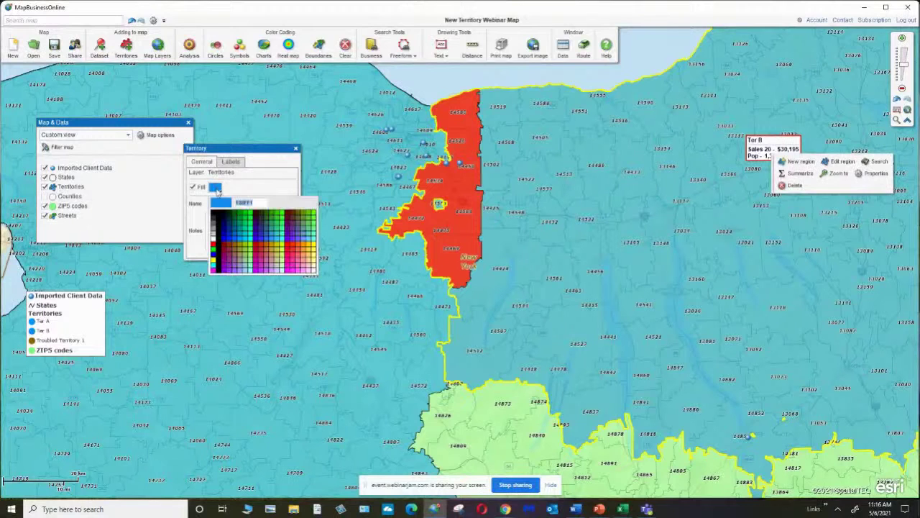
left_click(305, 248)
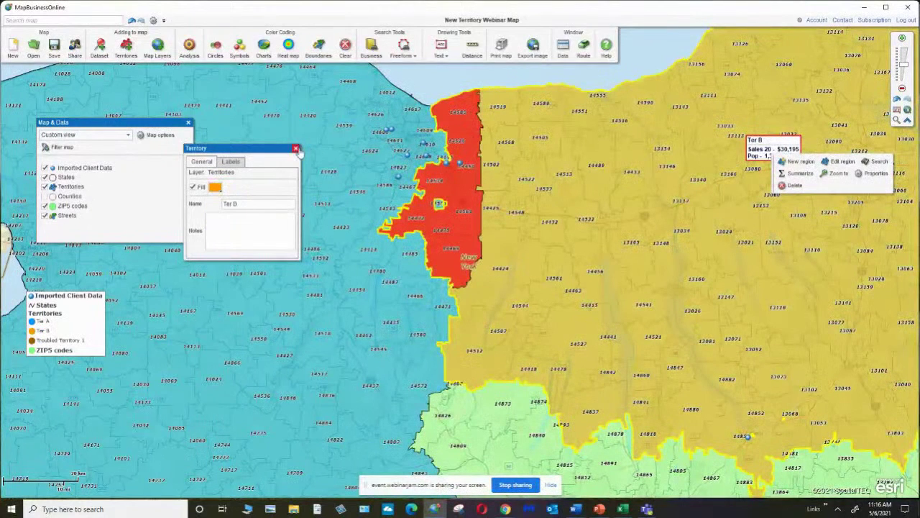
left_click(296, 149)
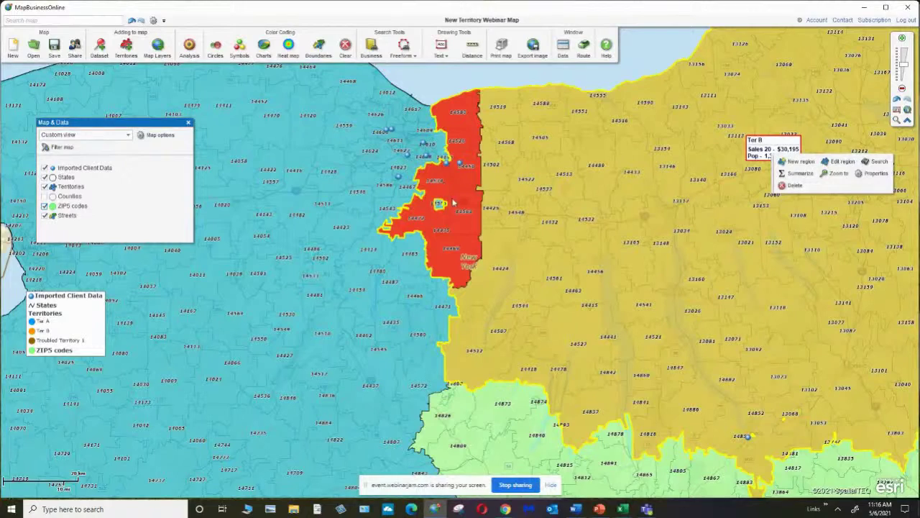
Step: Add ZIP code 14506 in the red overlap area to territory Ter B and close its data table
left_click(440, 208)
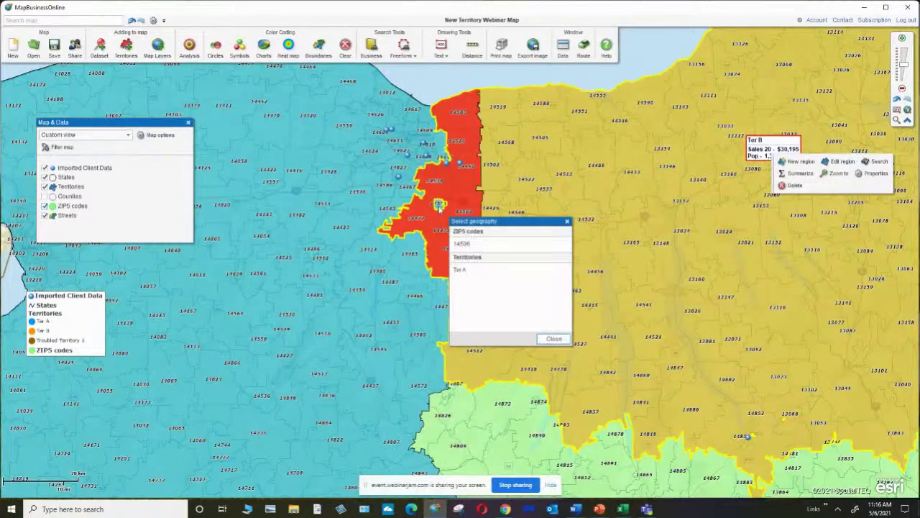
left_click(464, 245)
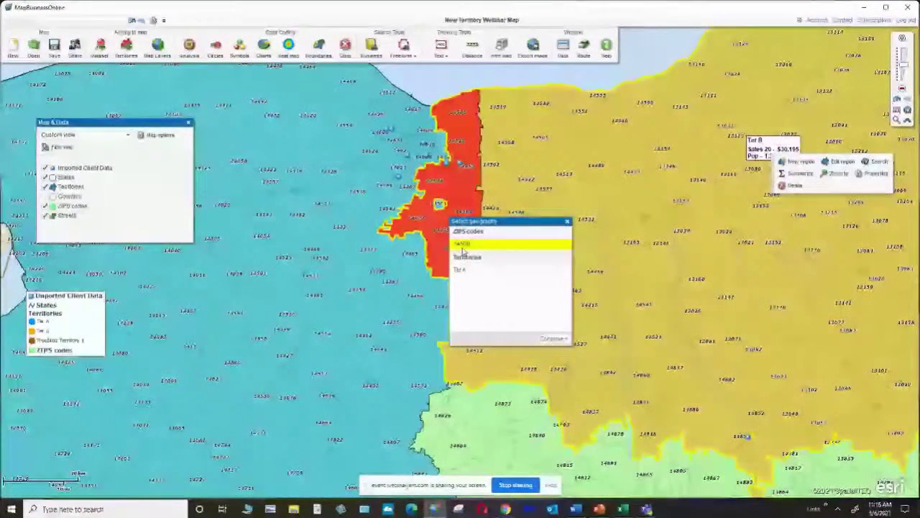
left_click(549, 338)
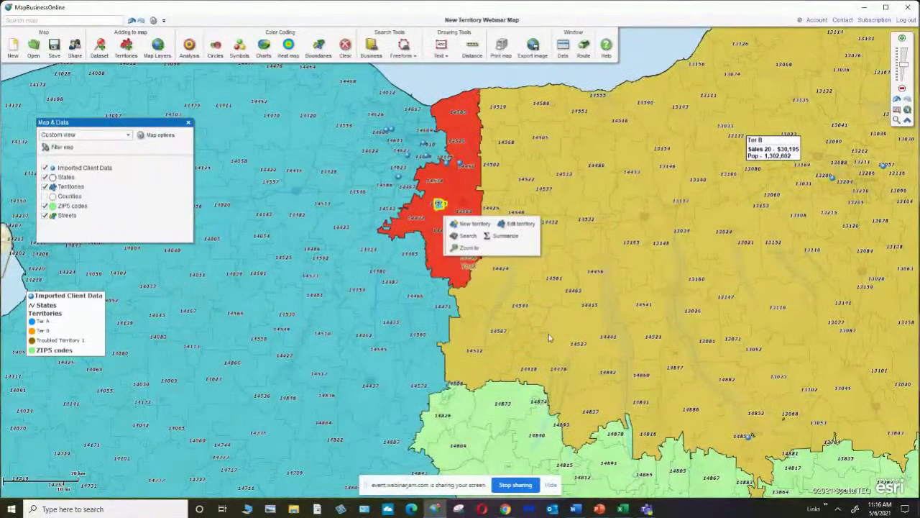
left_click(511, 225)
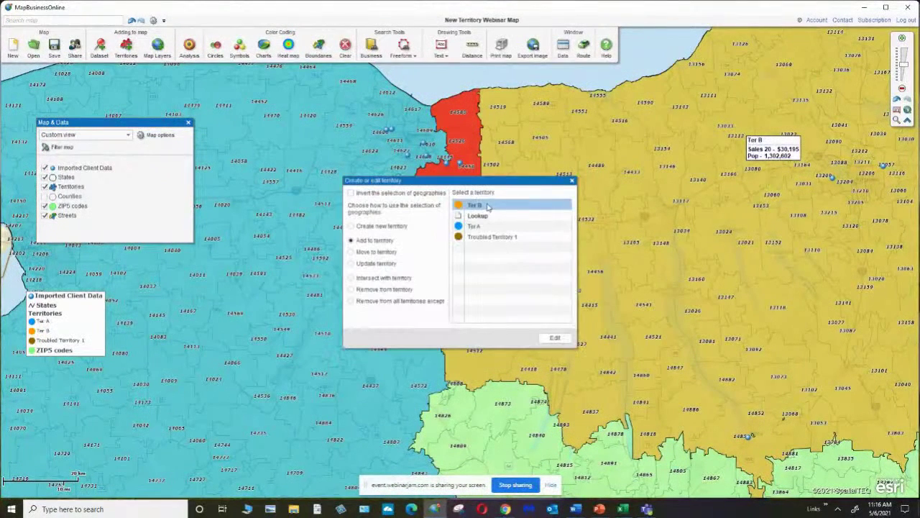
left_click(572, 181)
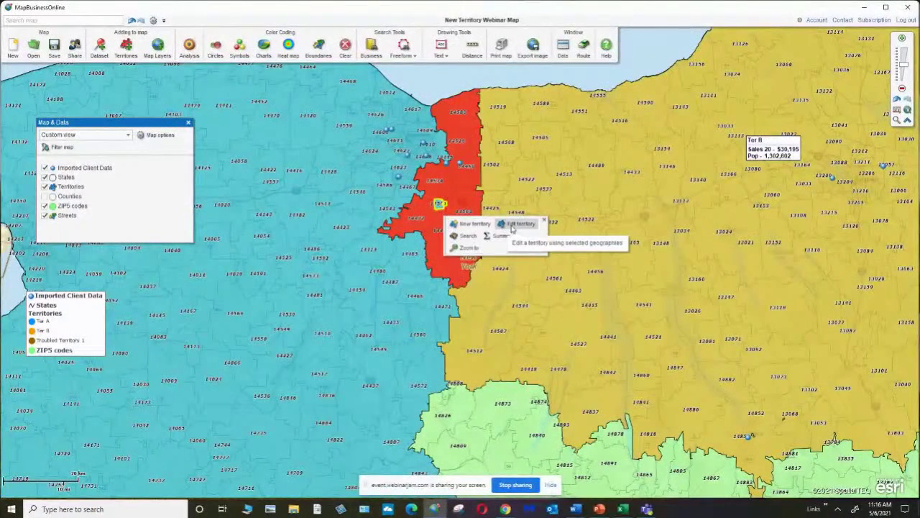
left_click(512, 228)
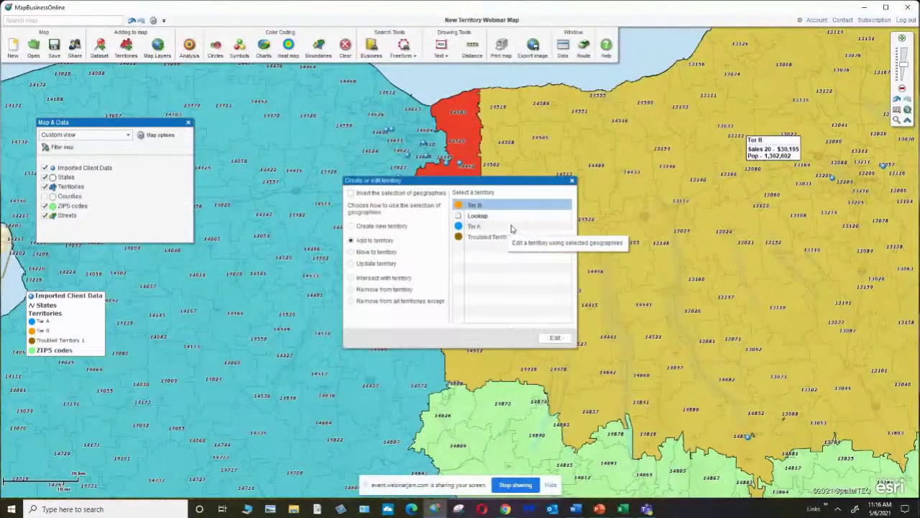
left_click(553, 338)
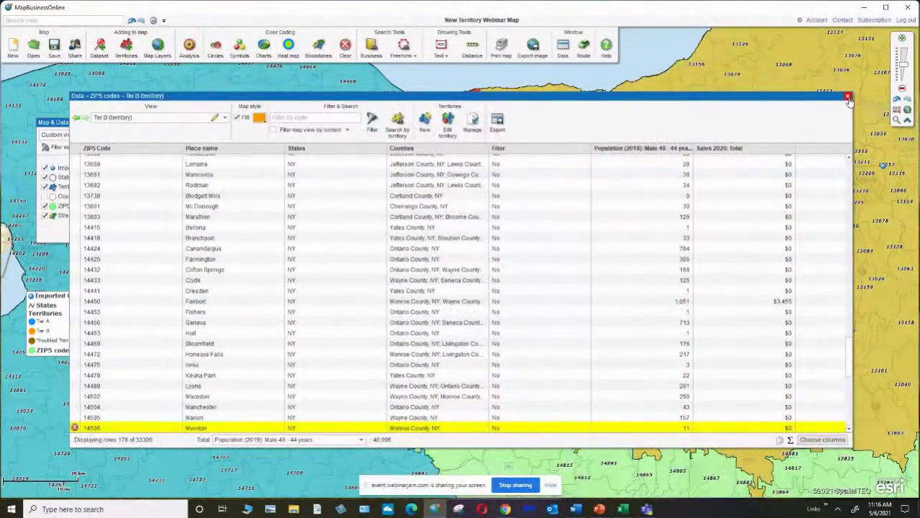
left_click(848, 96)
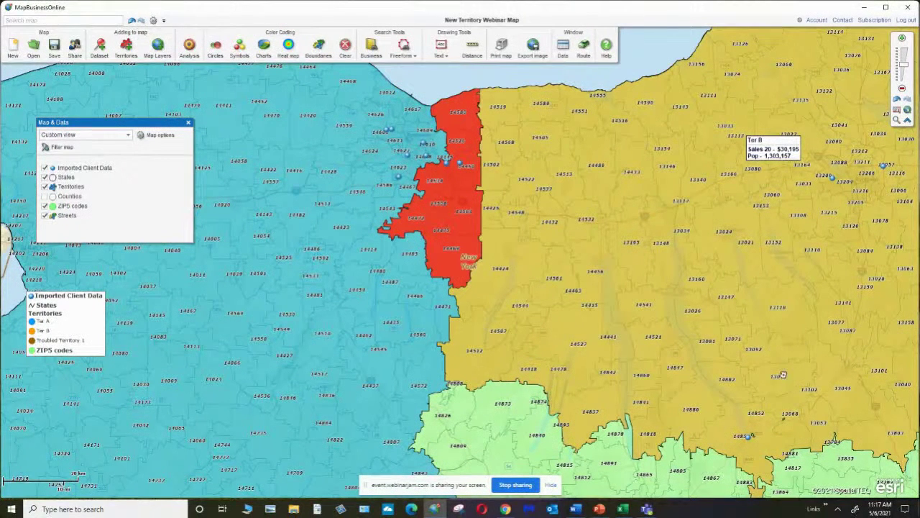
Step: Draw a search circle of about 7.61 mi radius across the Ter A and Ter B border, just south of the red overlap
left_click_drag(783, 375, 758, 206)
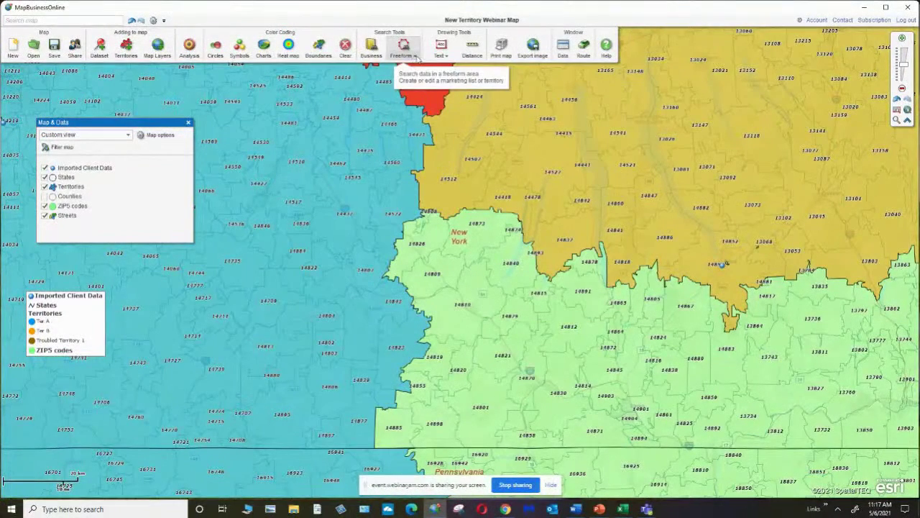
left_click(402, 47)
left_click(408, 72)
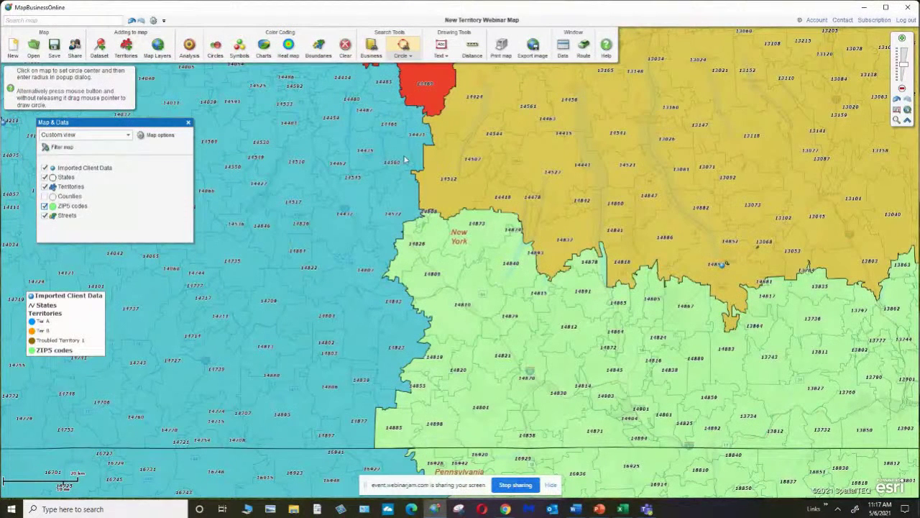
left_click_drag(405, 159, 358, 166)
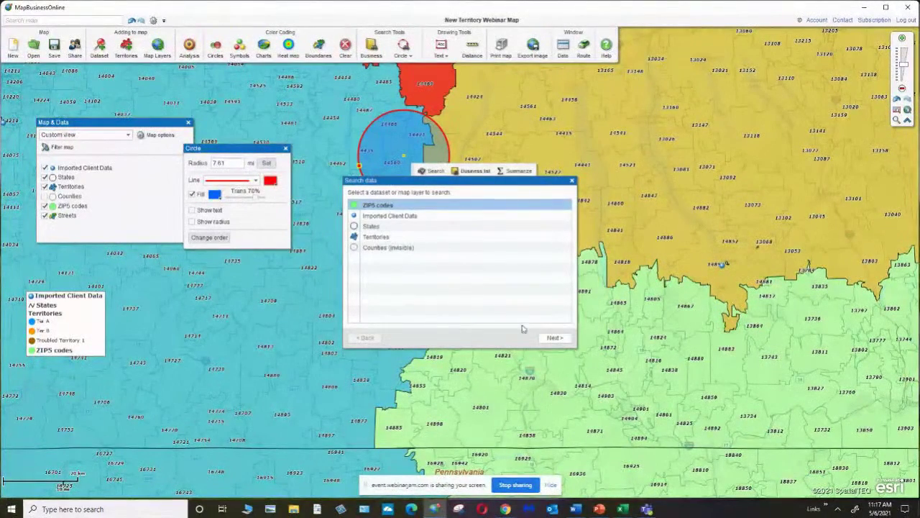
Step: Search the ZIP5 codes within the circle and move them to territory Ter B, then delete the circle
left_click(553, 338)
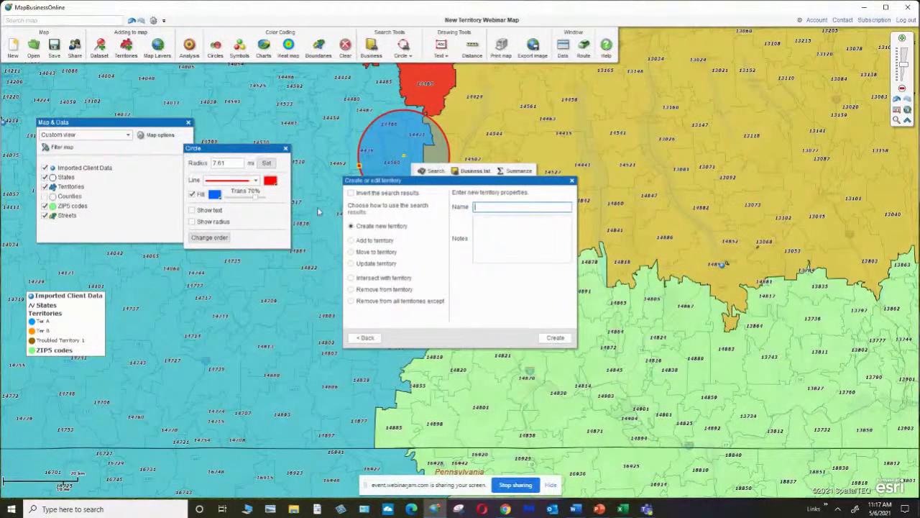
left_click(350, 253)
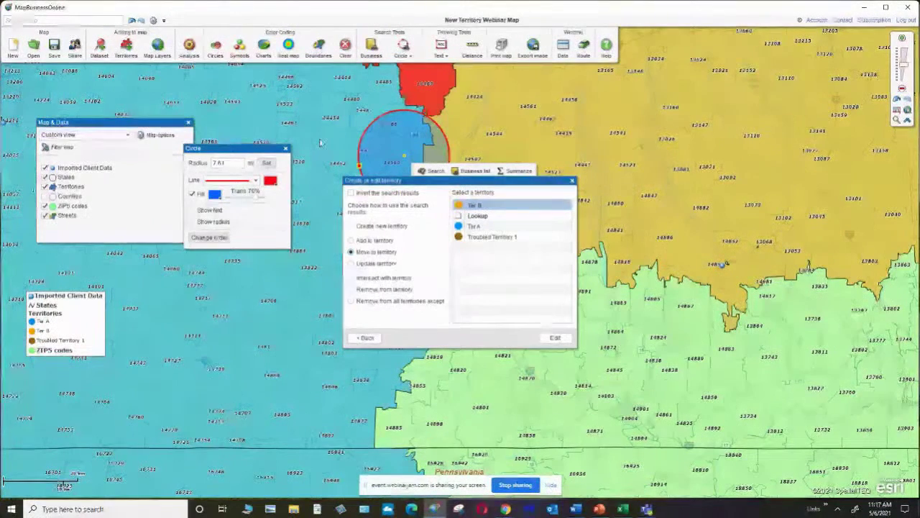
left_click(559, 339)
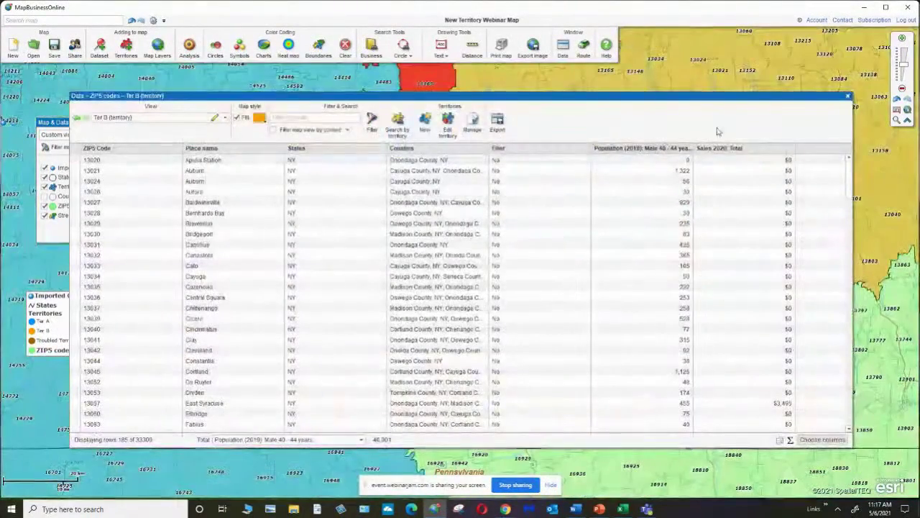
left_click(848, 96)
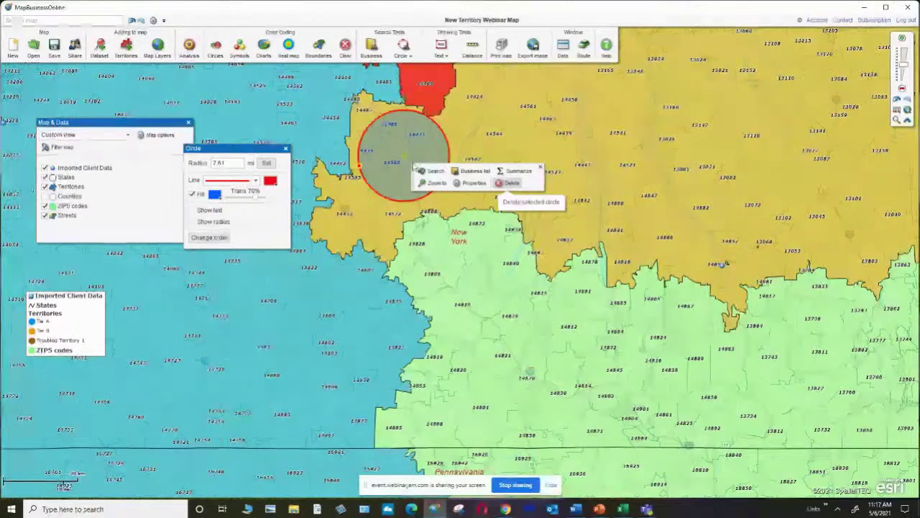
left_click(511, 184)
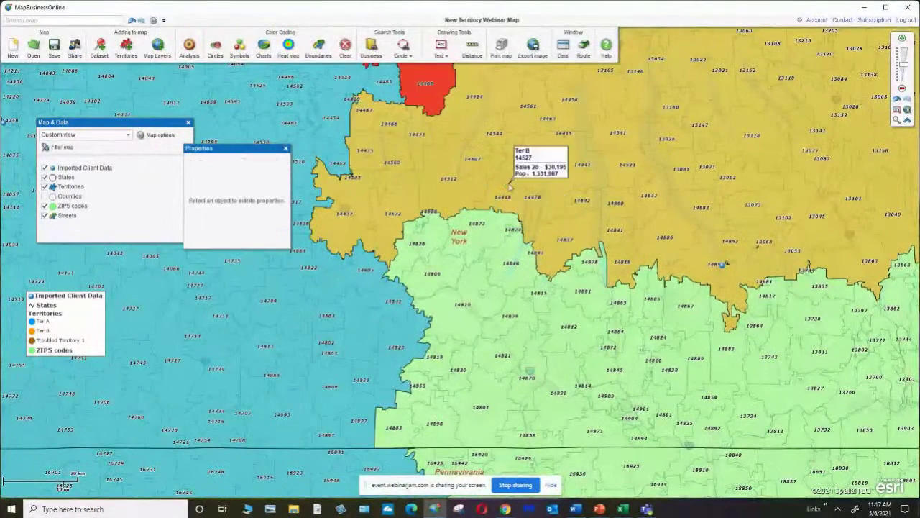
left_click(285, 147)
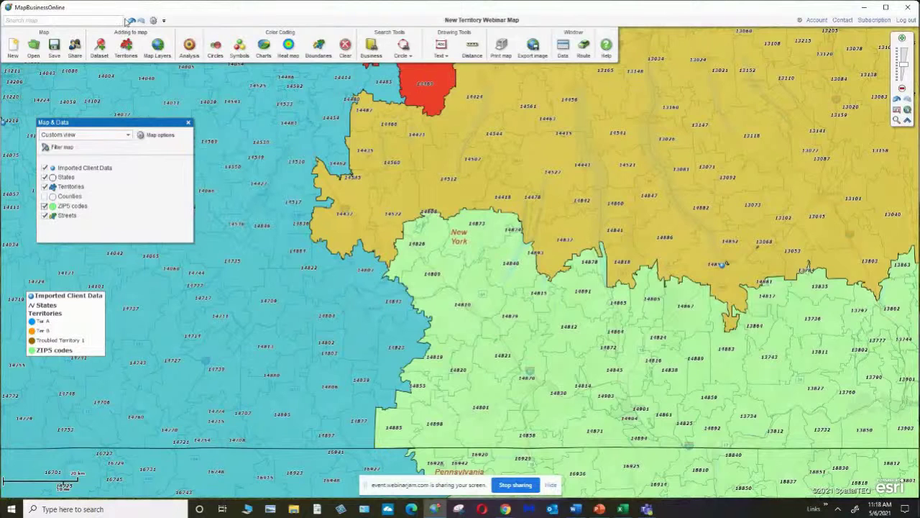
Step: Undo and redo the deletion of the search circle two times, ending with the circle deleted
key("ctrl")
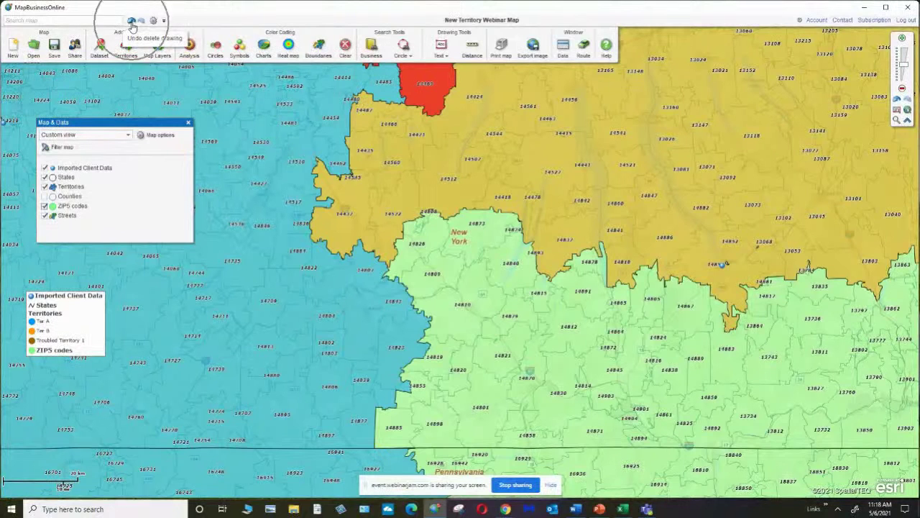
key("ctrl")
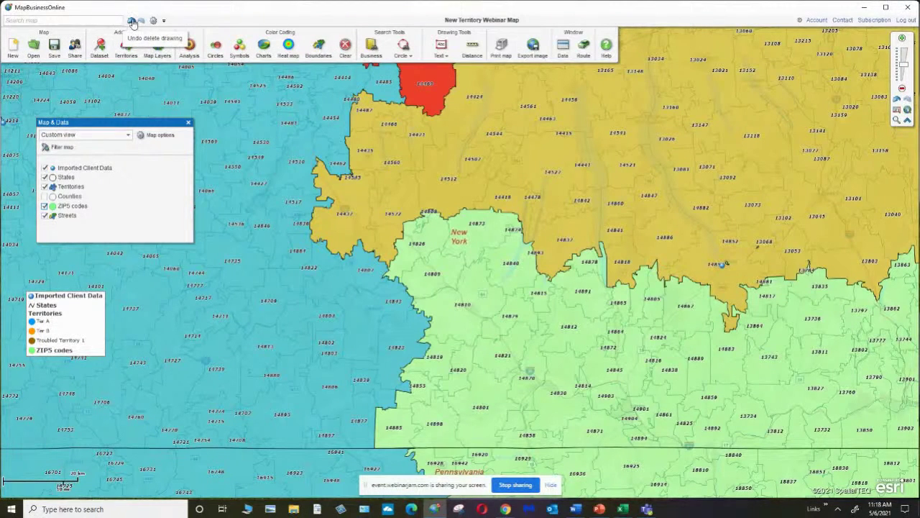
left_click(133, 24)
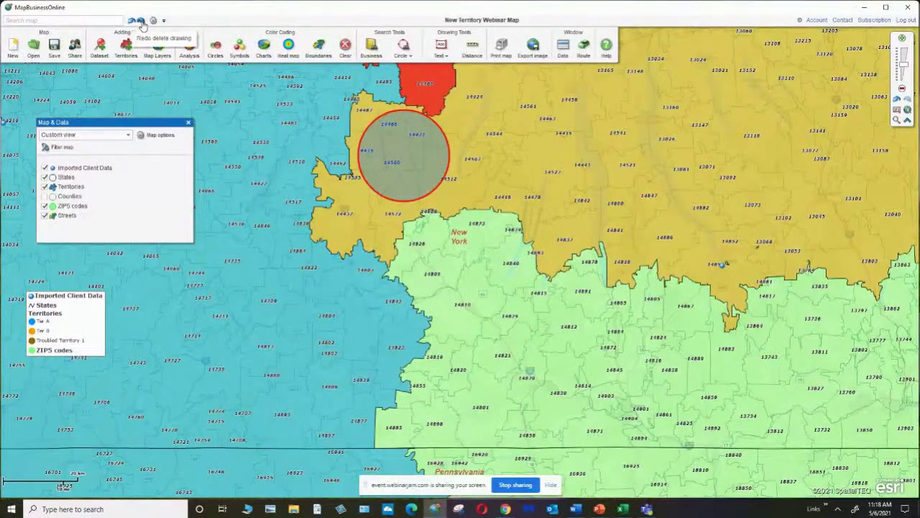
left_click(141, 23)
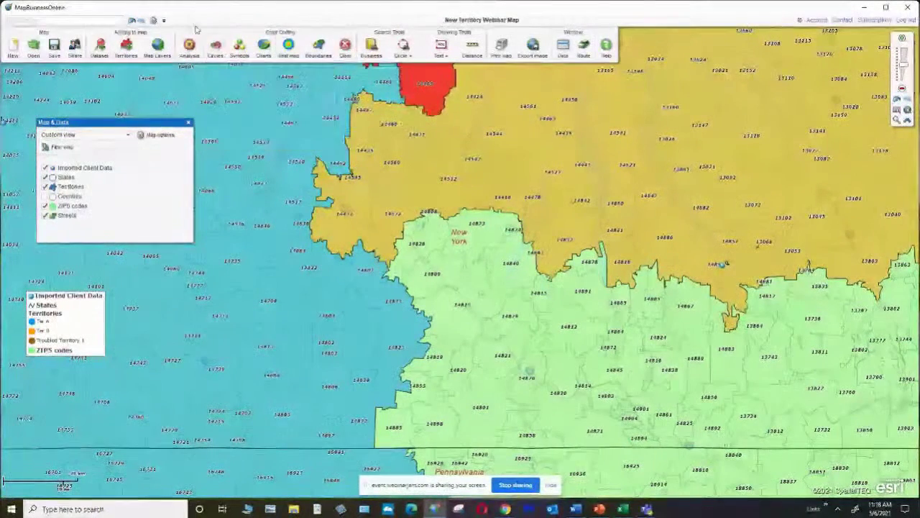
left_click(132, 22)
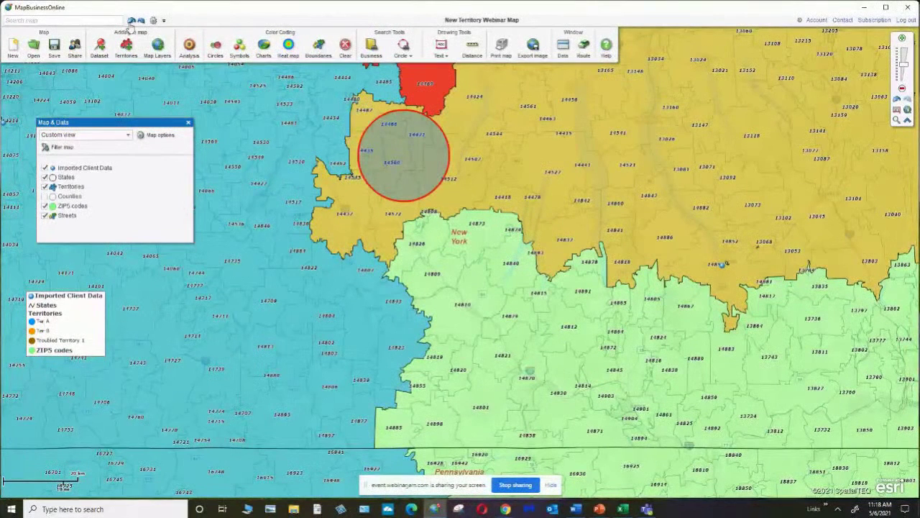
left_click(141, 22)
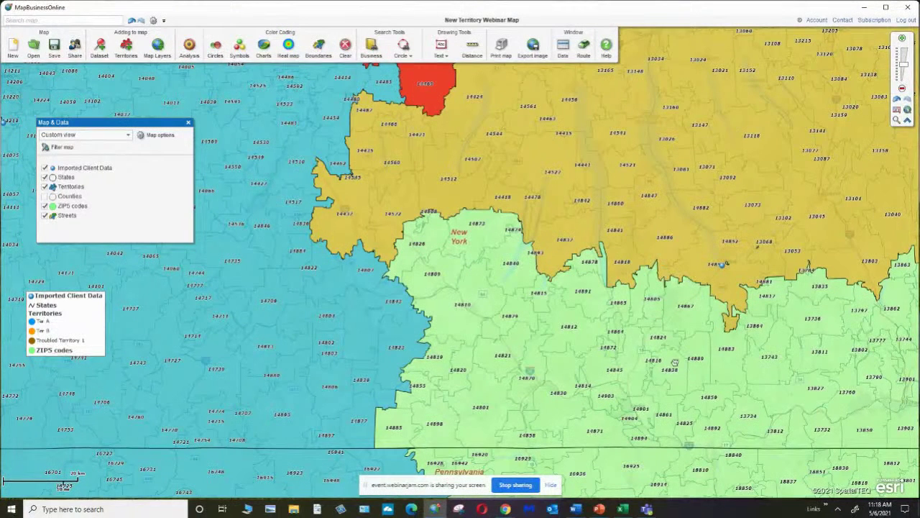
Step: Select the block of ZIP codes between Ter A and Ter B, from 14826 and 14873 south to 14898 and east to 14891 and 14812
left_click_drag(675, 363, 537, 325)
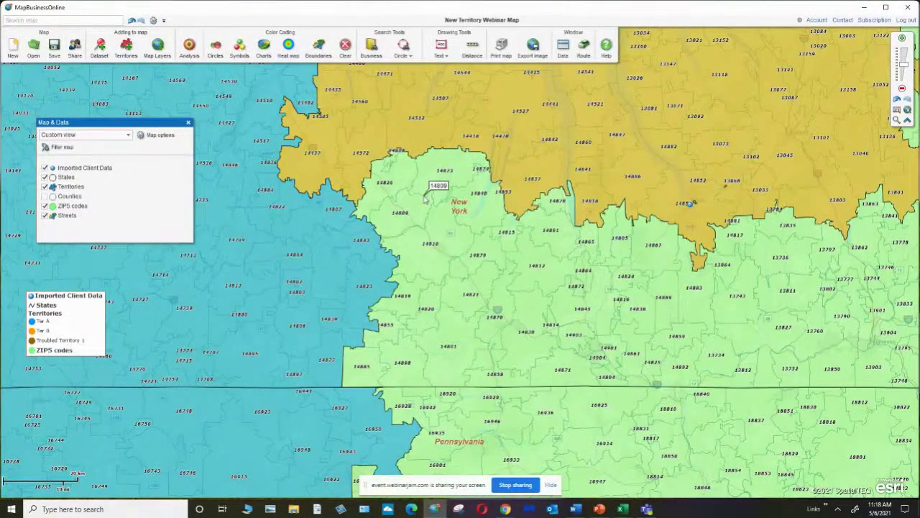
left_click(399, 171)
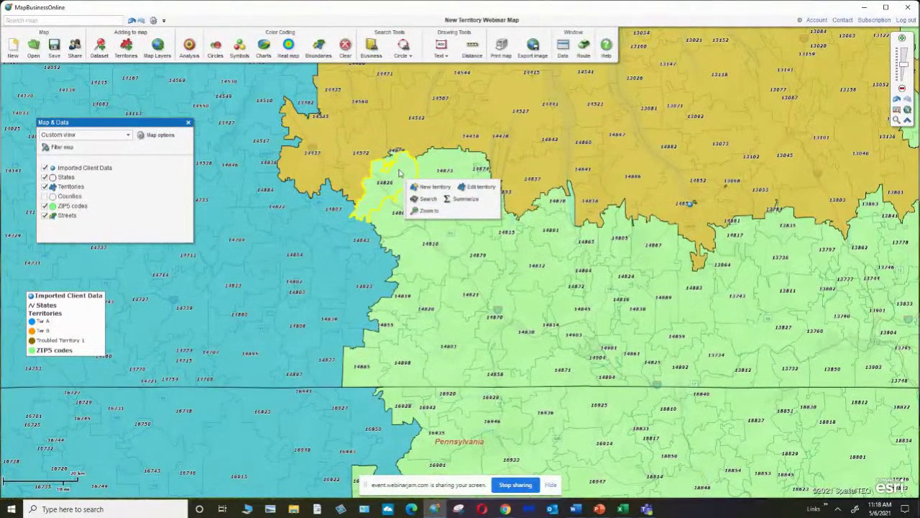
left_click(394, 154)
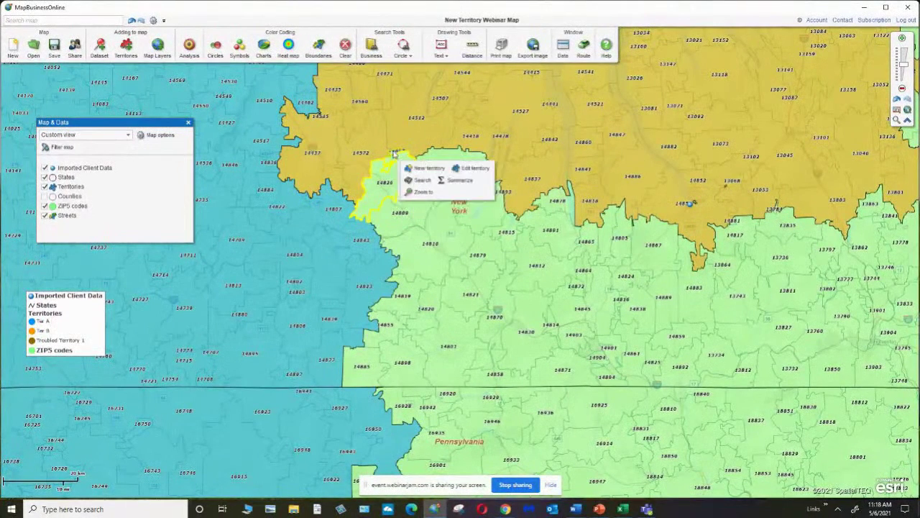
left_click(445, 156, "shift")
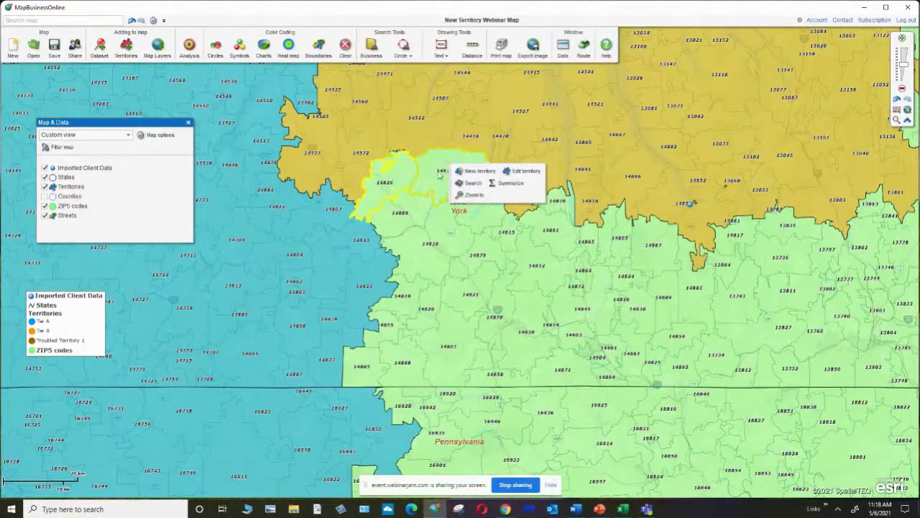
left_click(400, 220, "shift")
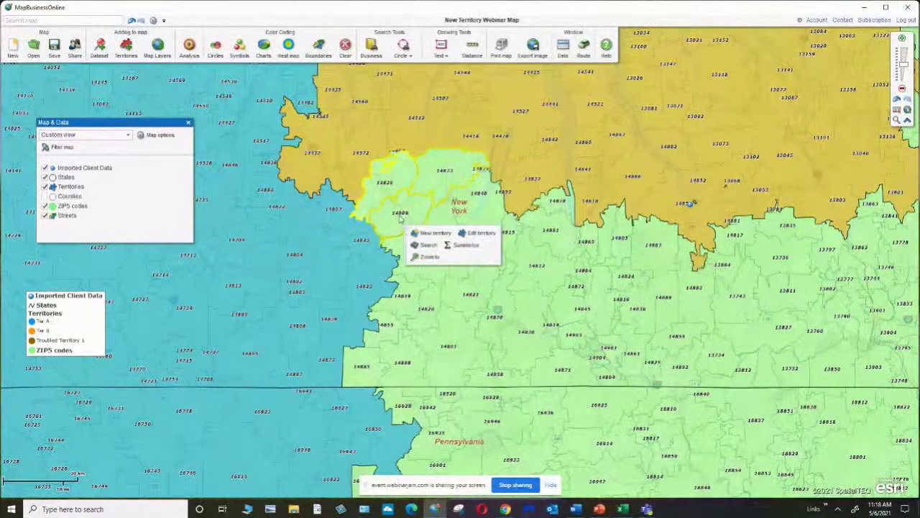
left_click(471, 212, "shift")
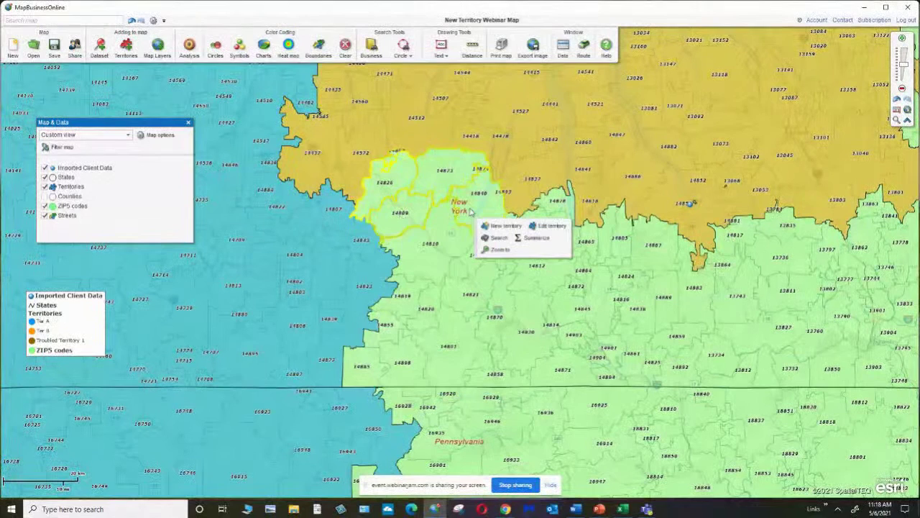
left_click(408, 264, "shift")
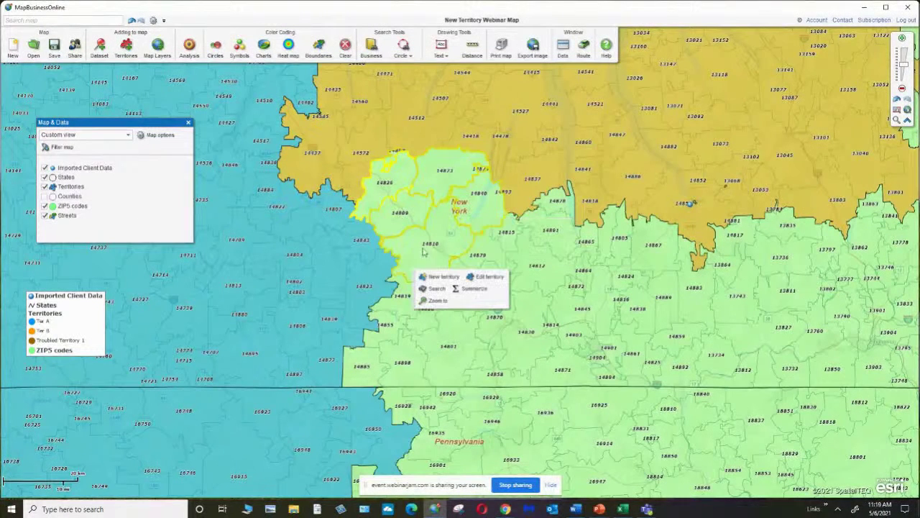
left_click(502, 255, "shift")
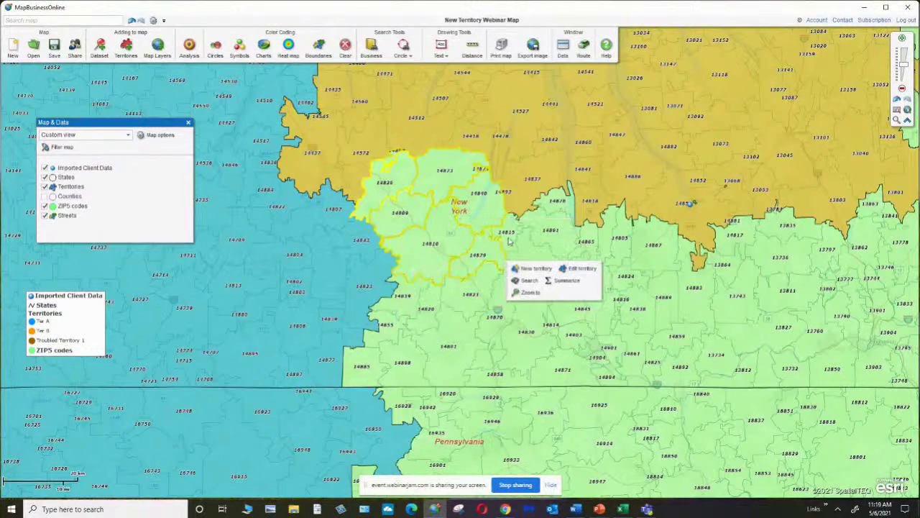
left_click(548, 220, "shift")
left_click(552, 205, "shift")
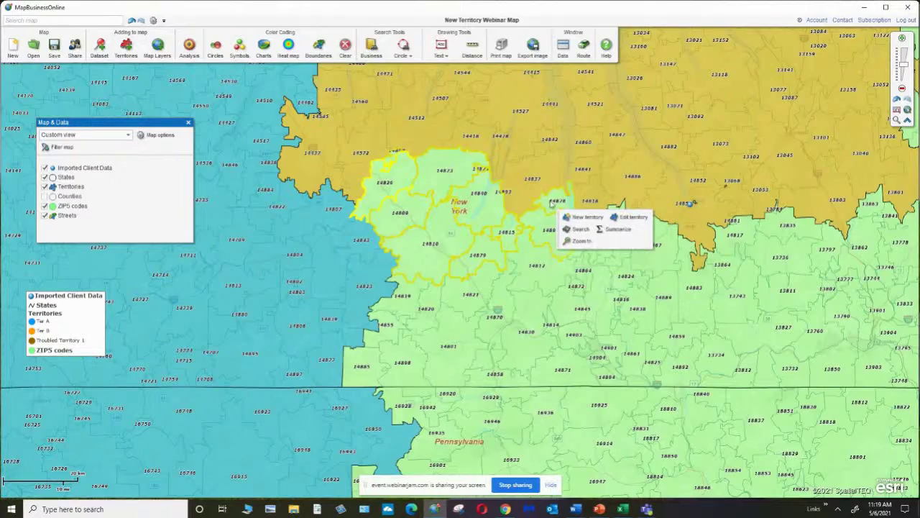
left_click(403, 302, "shift")
left_click(434, 306, "shift")
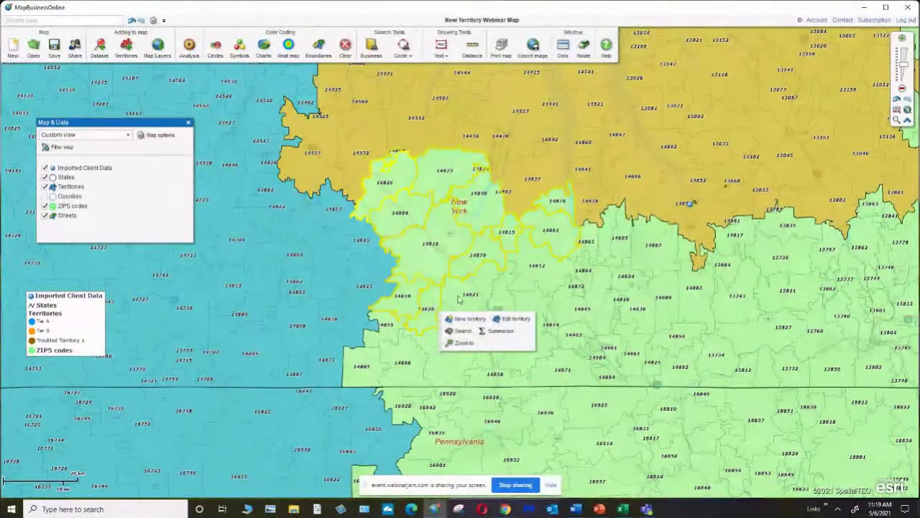
left_click(464, 298, "shift")
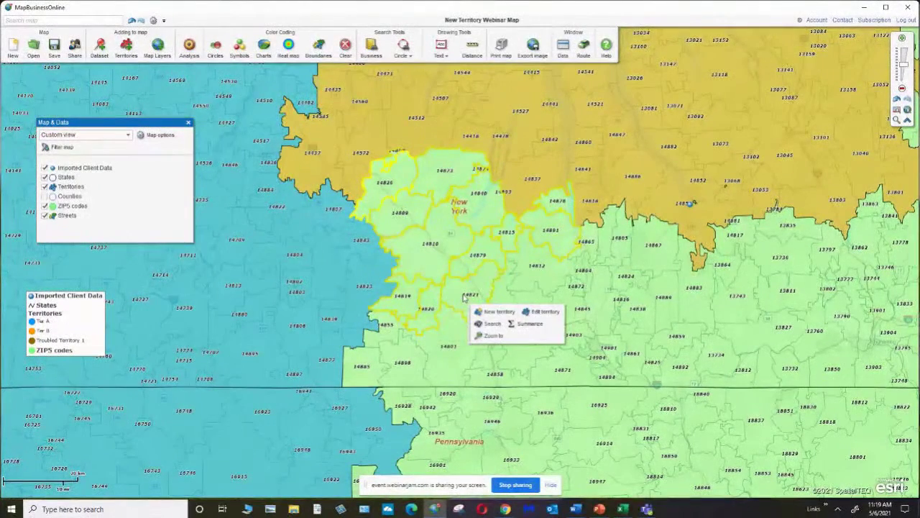
left_click(530, 283, "shift")
left_click(508, 299, "shift")
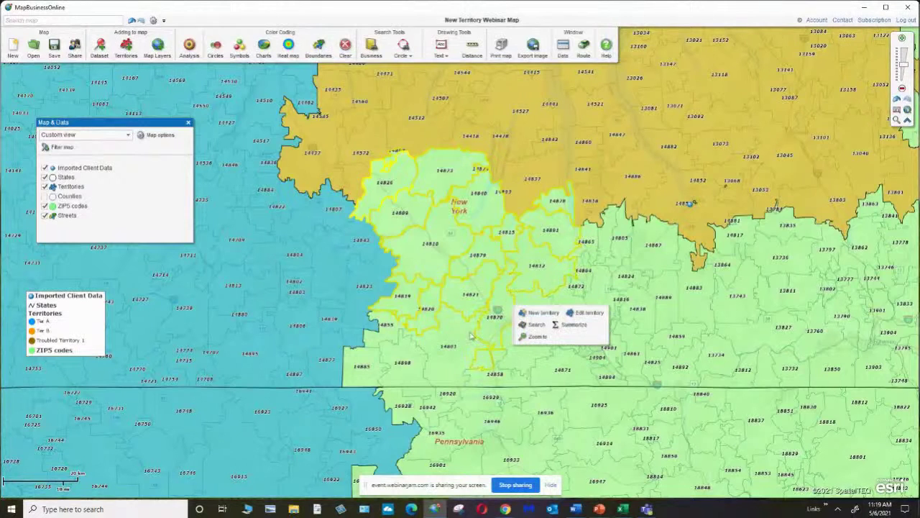
left_click(387, 333, "shift")
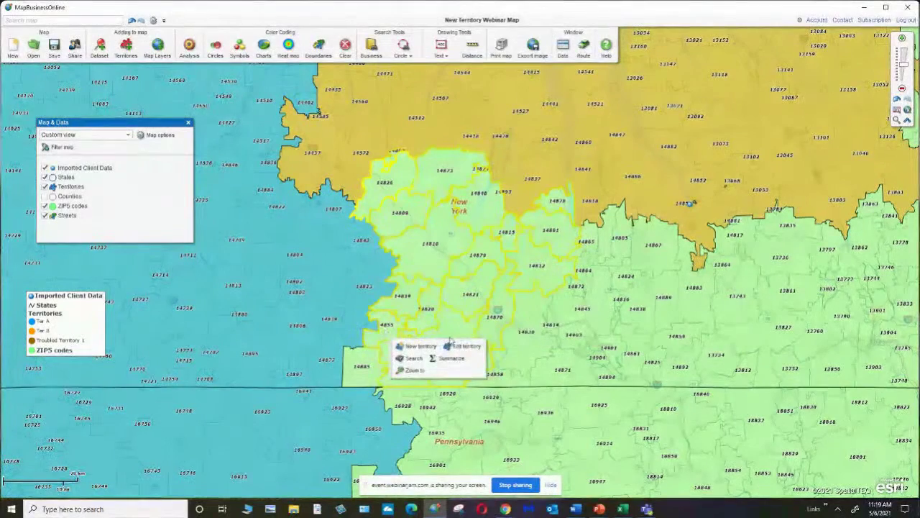
Step: Create a new territory named Ter C from the selected ZIP codes and close its data table
left_click(430, 348)
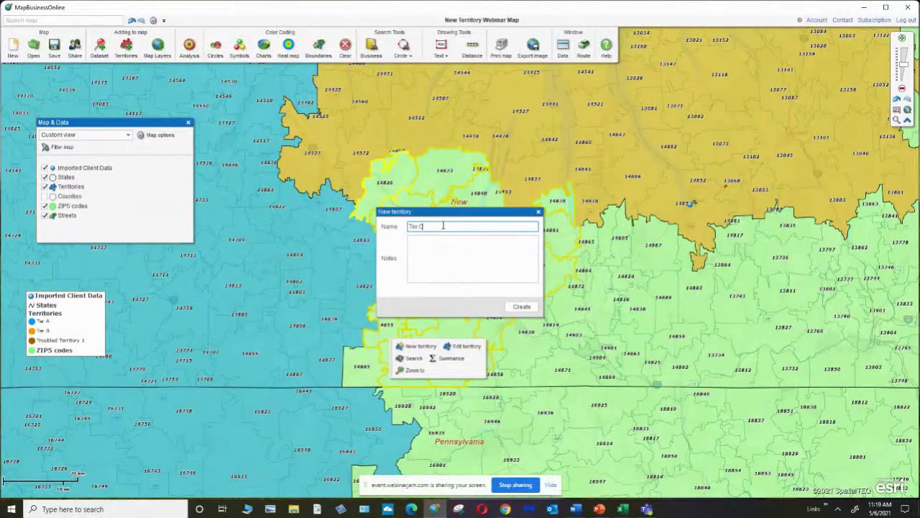
left_click(522, 307)
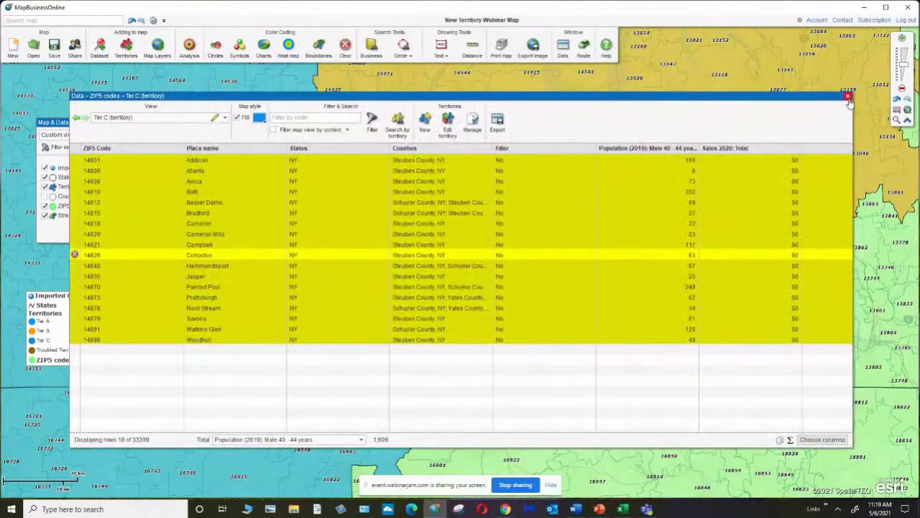
left_click(849, 97)
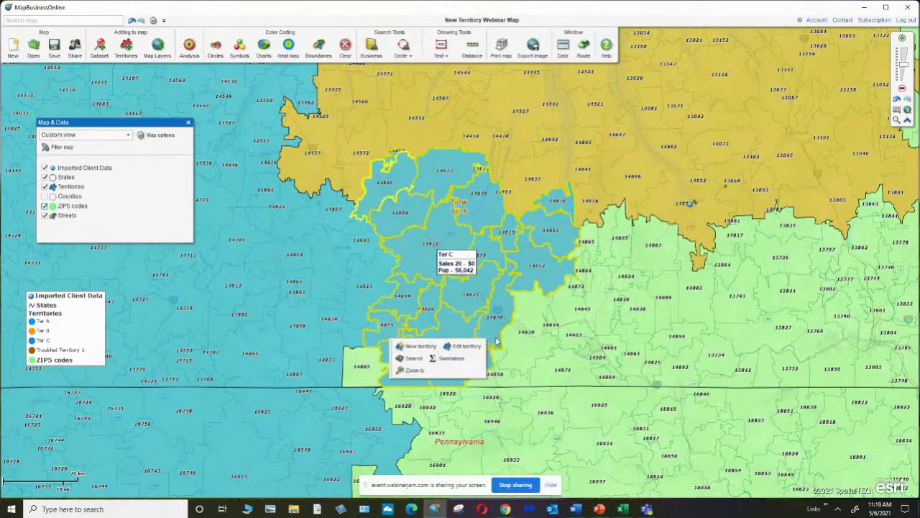
Step: Change the fill color of territory Ter C to gray 999999 in its properties
left_click(447, 269)
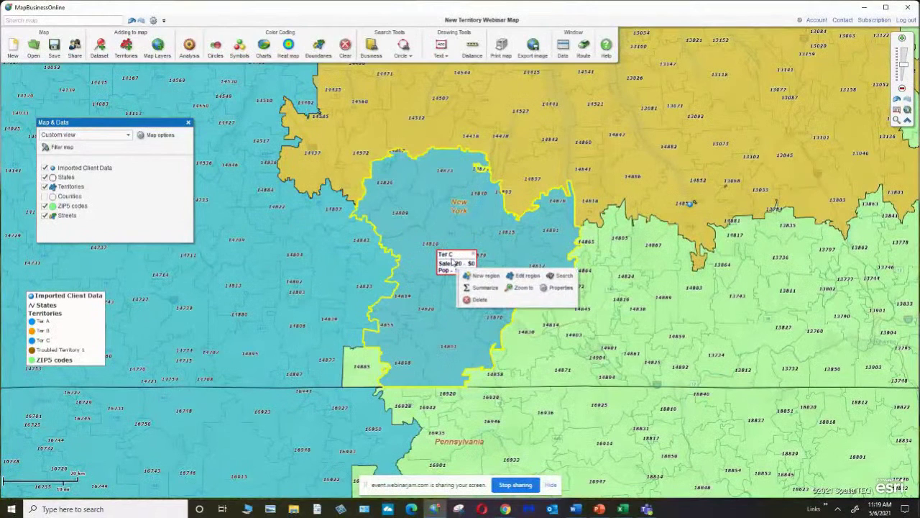
left_click(551, 288)
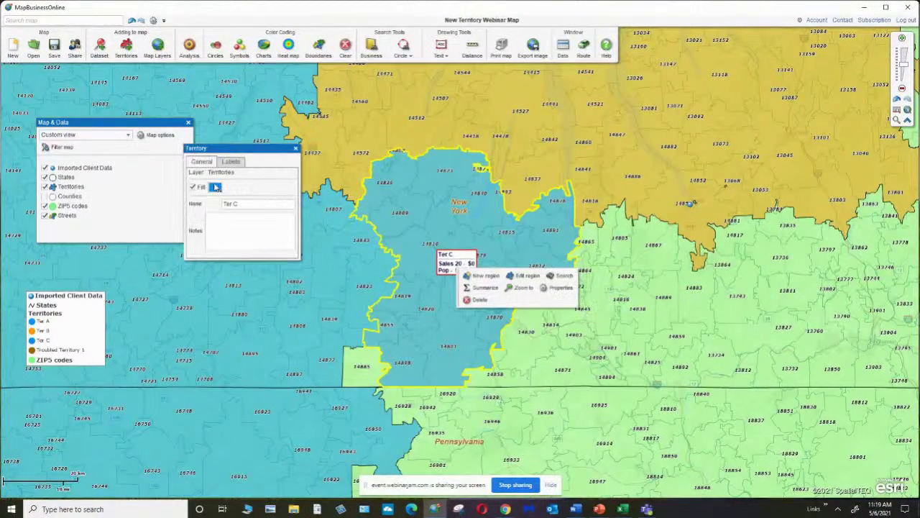
left_click(215, 187)
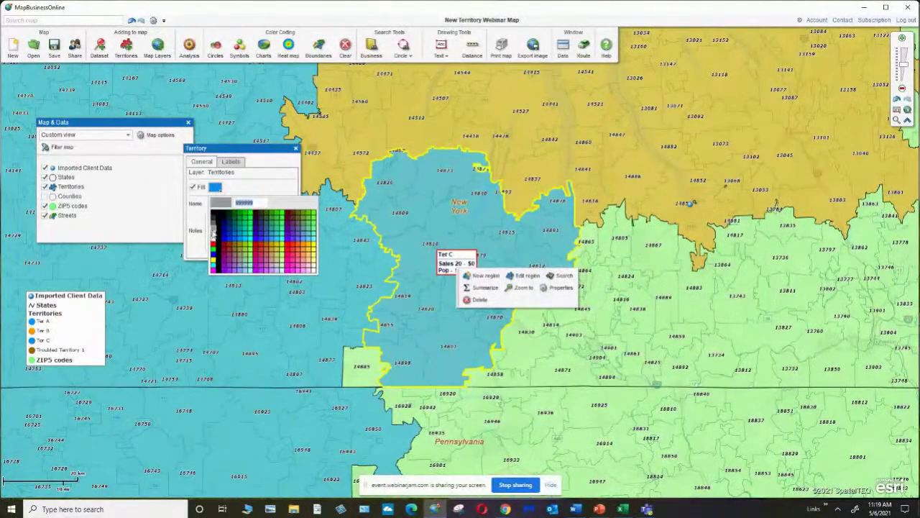
left_click(213, 233)
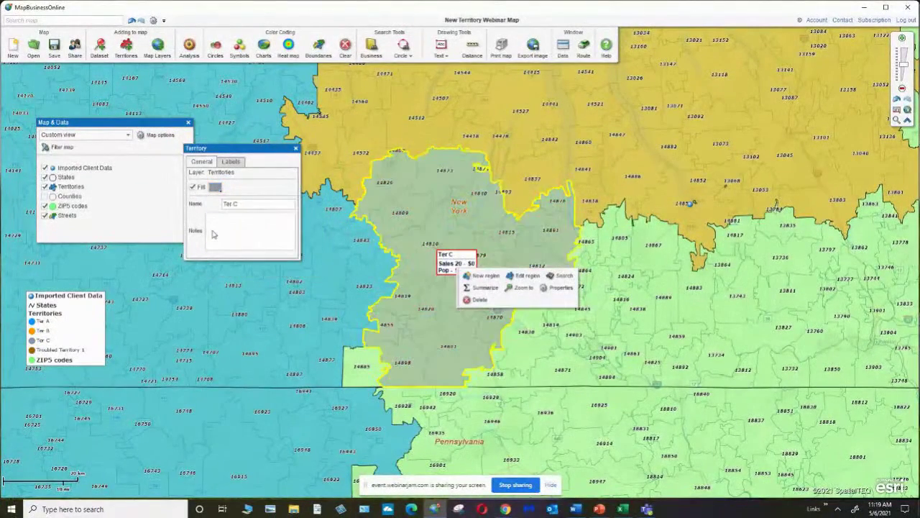
left_click(296, 148)
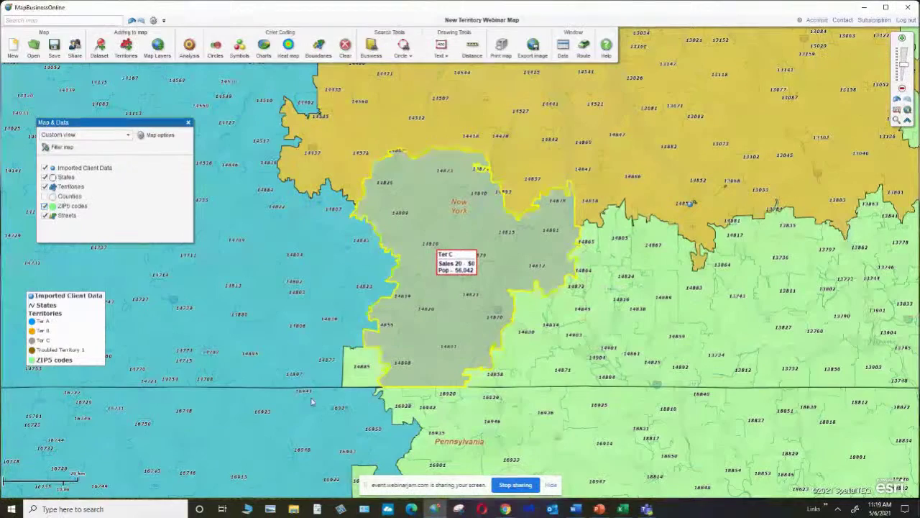
Step: Add ZIP codes 14885 and 14865 to territory Ter C and close its data table
left_click(364, 371)
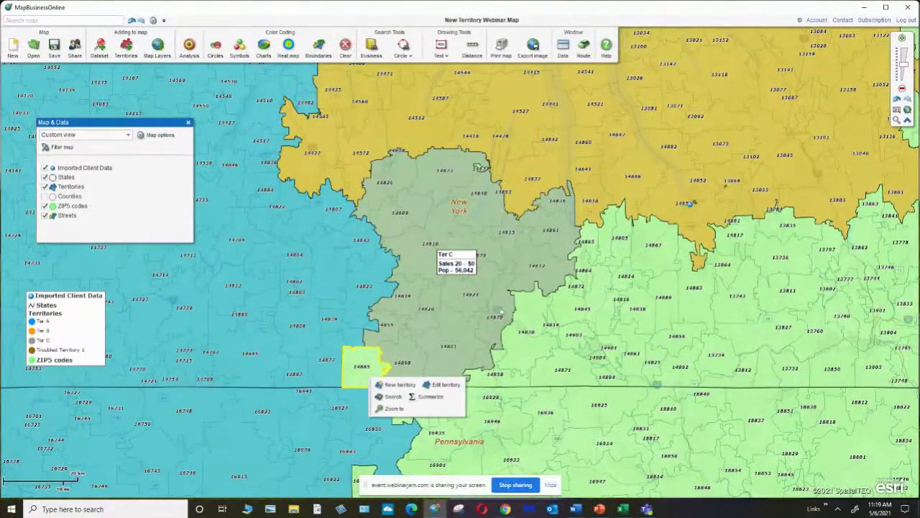
left_click(586, 241, "ctrl")
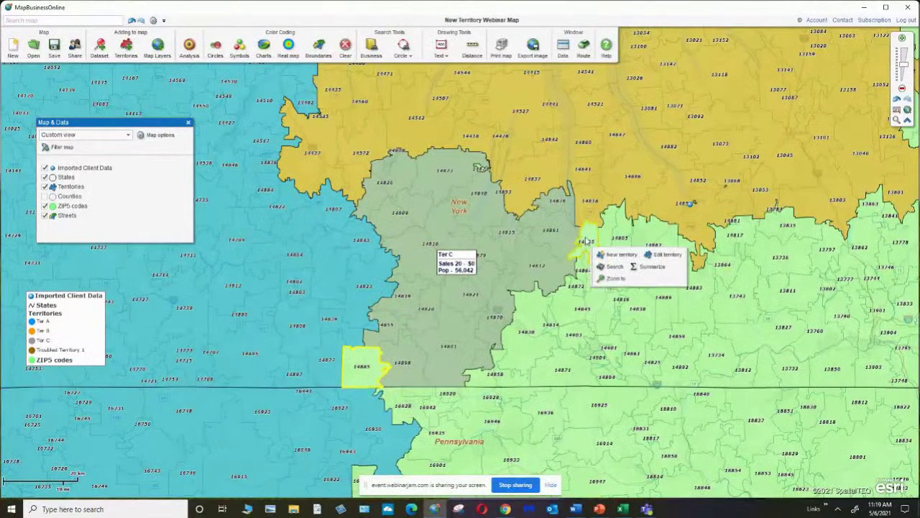
left_click(666, 256)
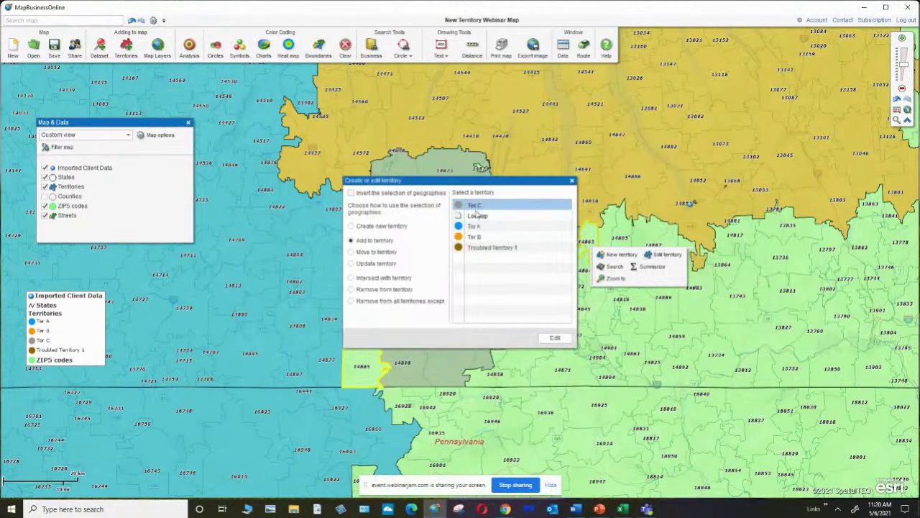
left_click(555, 338)
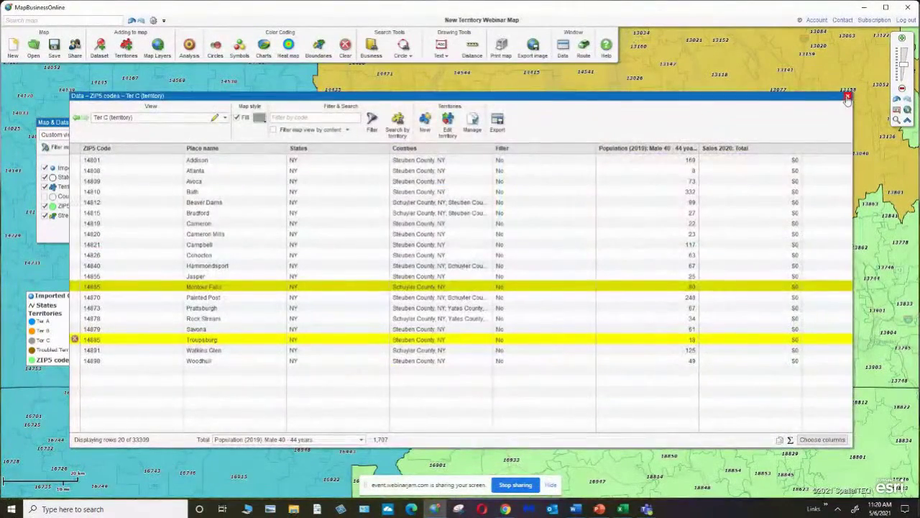
left_click(850, 96)
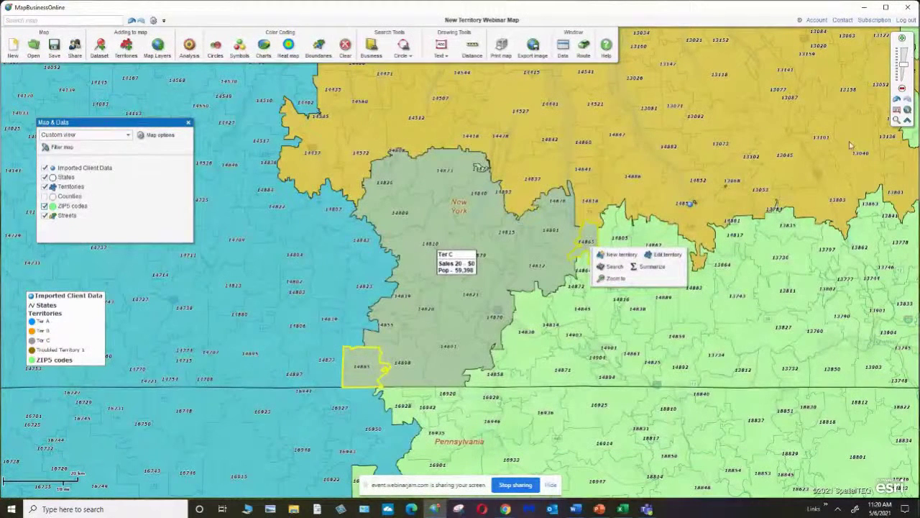
Step: Move the Ter C label slightly northwest, off the gray territory, in a view showing all the territories
left_click(904, 70)
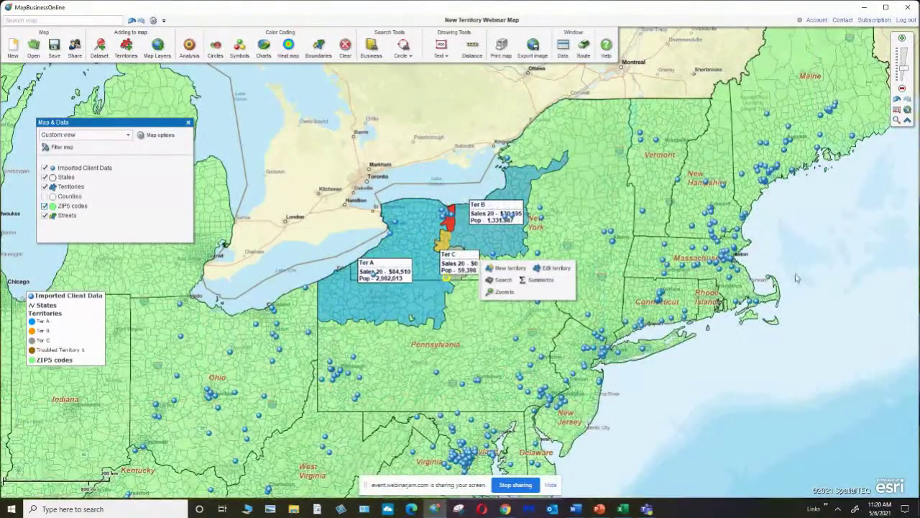
left_click(579, 265)
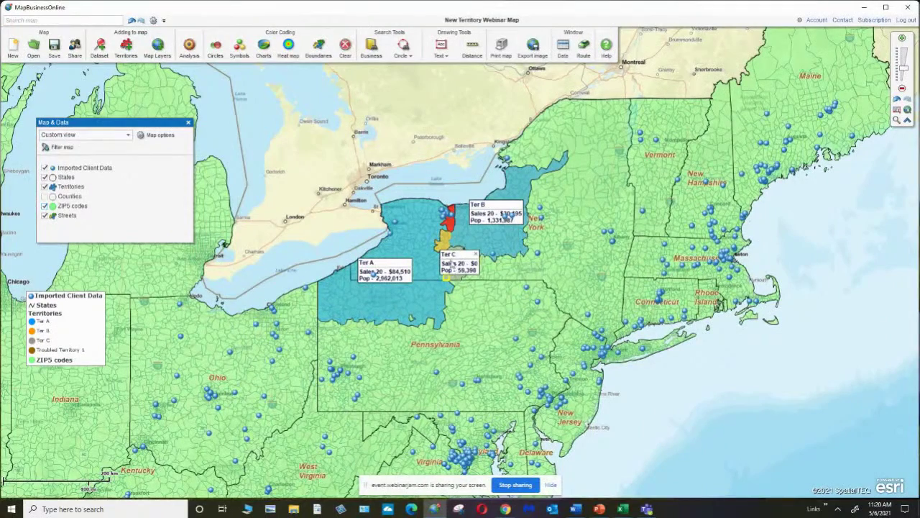
left_click_drag(453, 271, 442, 260)
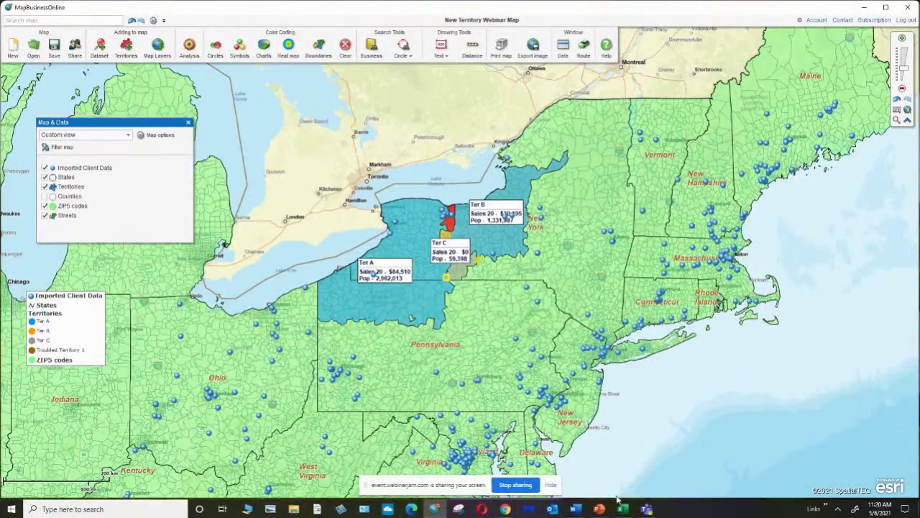
Step: Switch to the Excel workbook Import for Ter 4.xlsx and examine its ZIP5 Code, States, Territory Name and County columns and rows
mouse_move(622, 509)
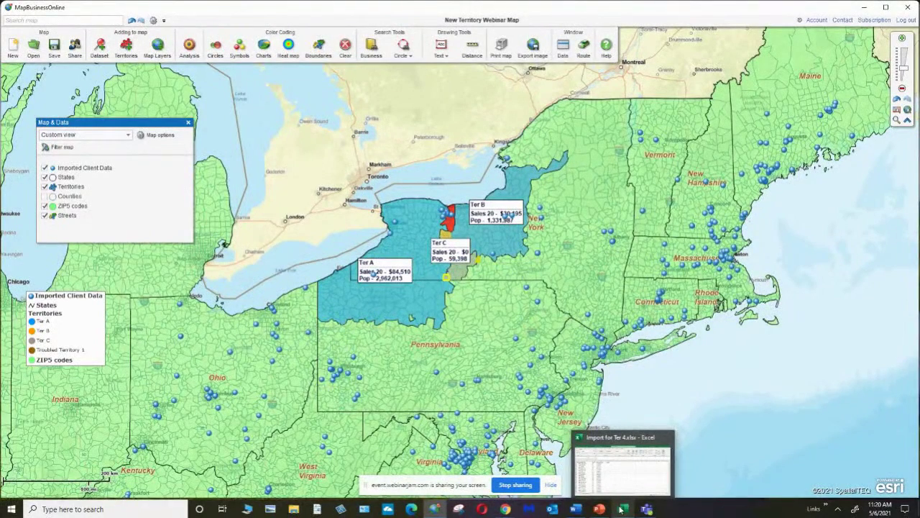
left_click(622, 509)
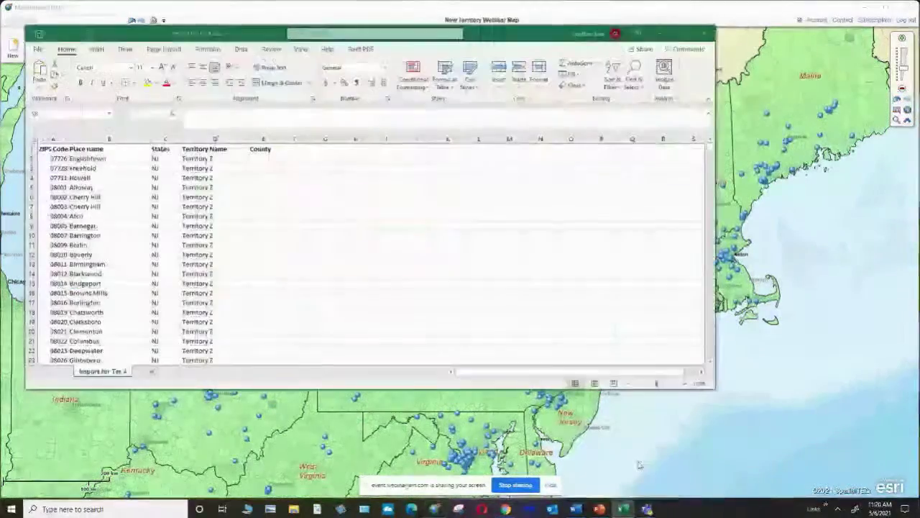
left_click_drag(545, 32, 639, 73)
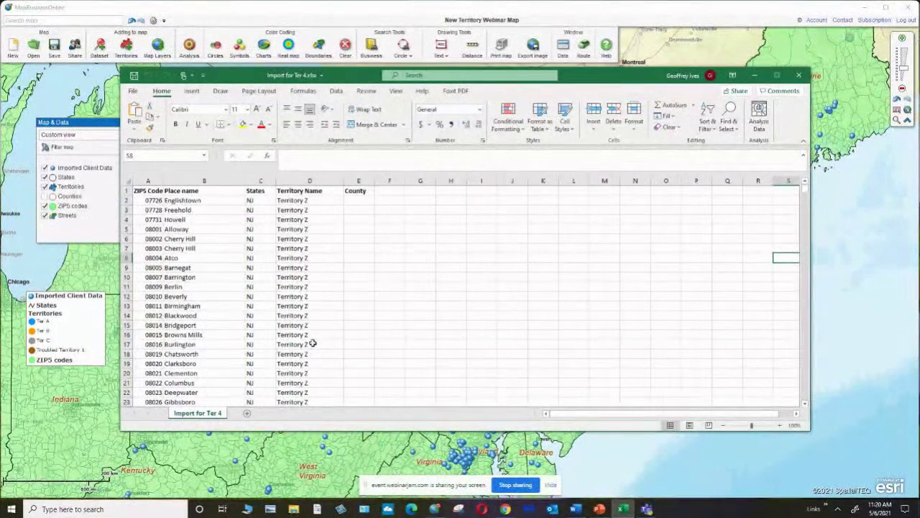
left_click(357, 188)
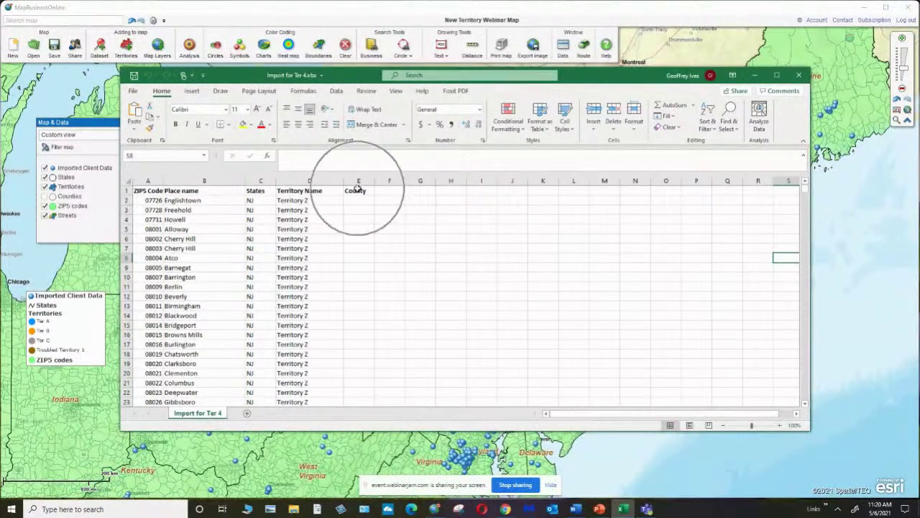
left_click(265, 191)
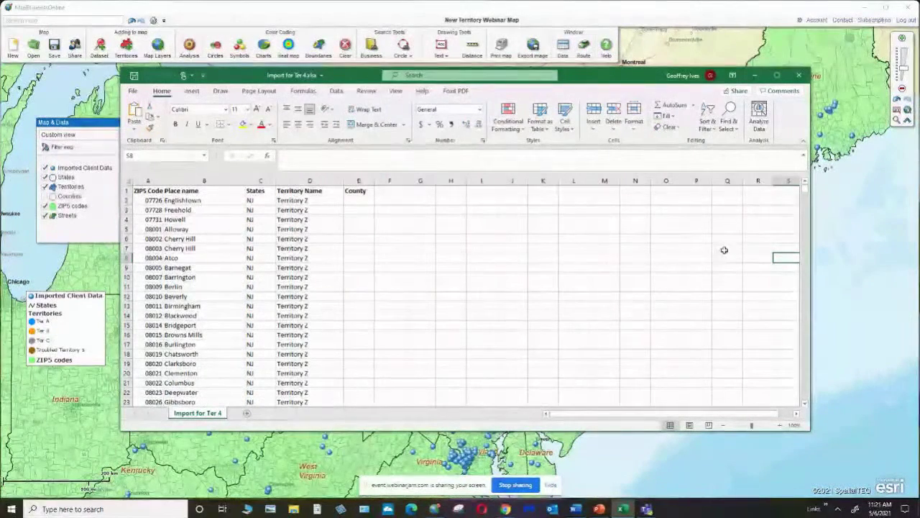
left_click_drag(806, 189, 808, 219)
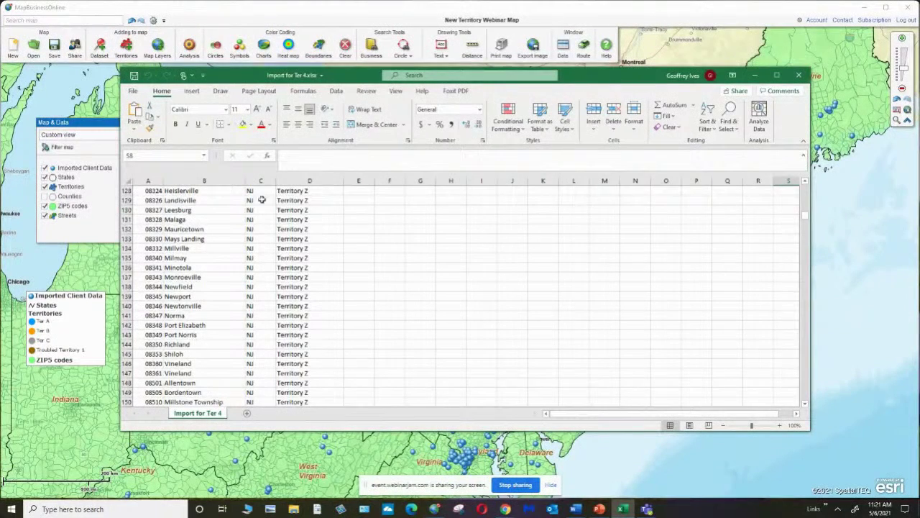
Step: Switch back to MapBusinessOnline and start creating territories from a dataset, checking the county and ZIP code samples before continuing to plotting data
left_click(895, 286)
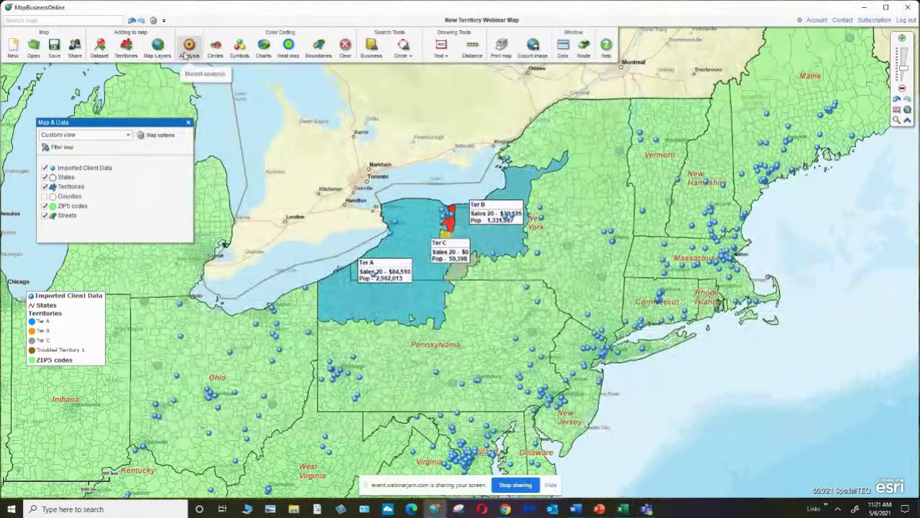
left_click(127, 51)
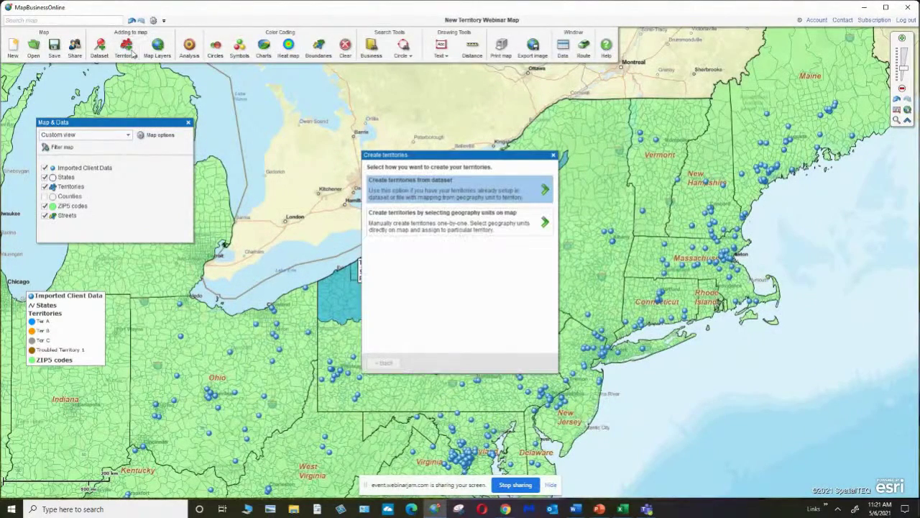
left_click(545, 185)
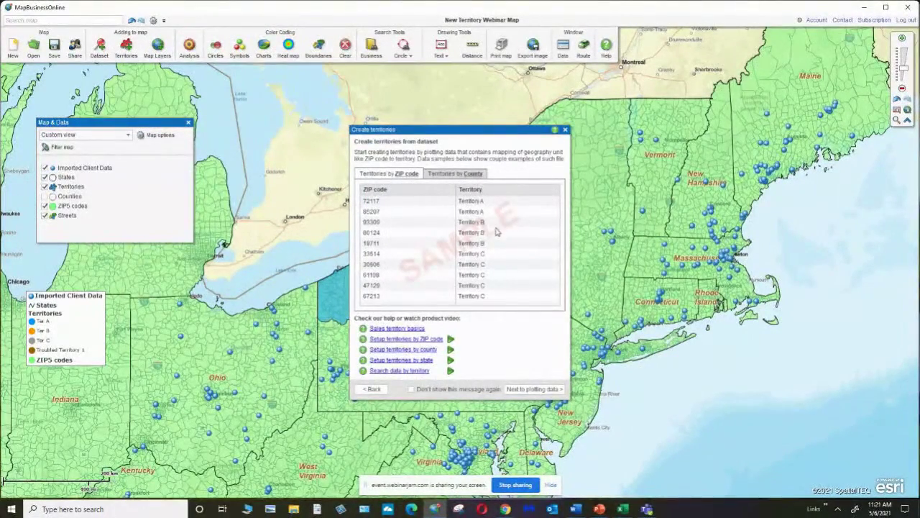
left_click(453, 174)
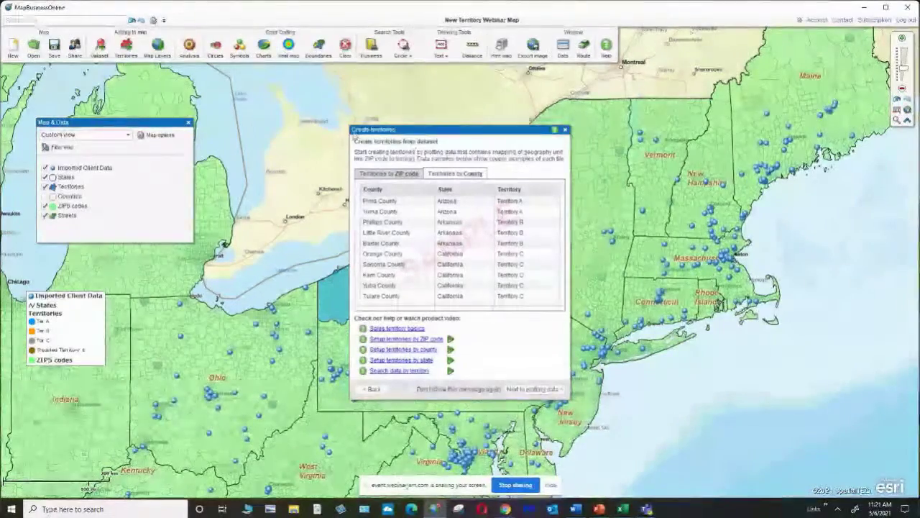
left_click(387, 174)
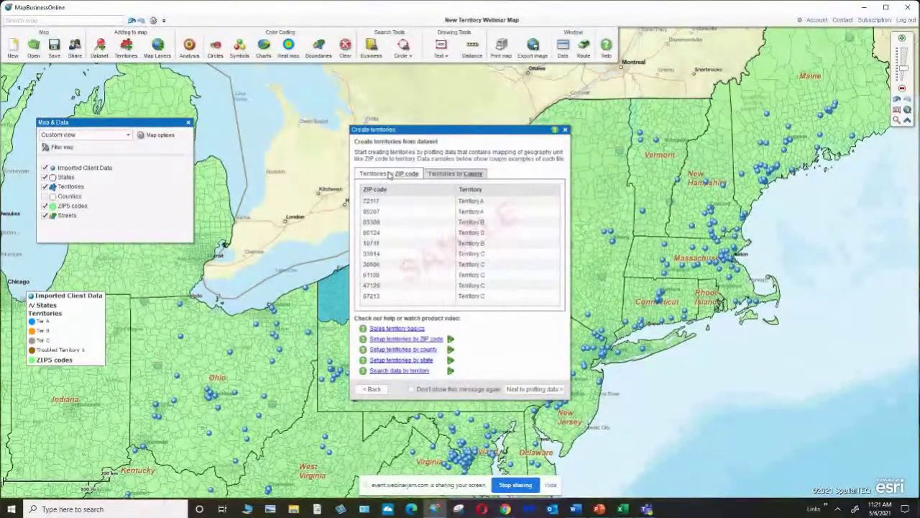
left_click(532, 389)
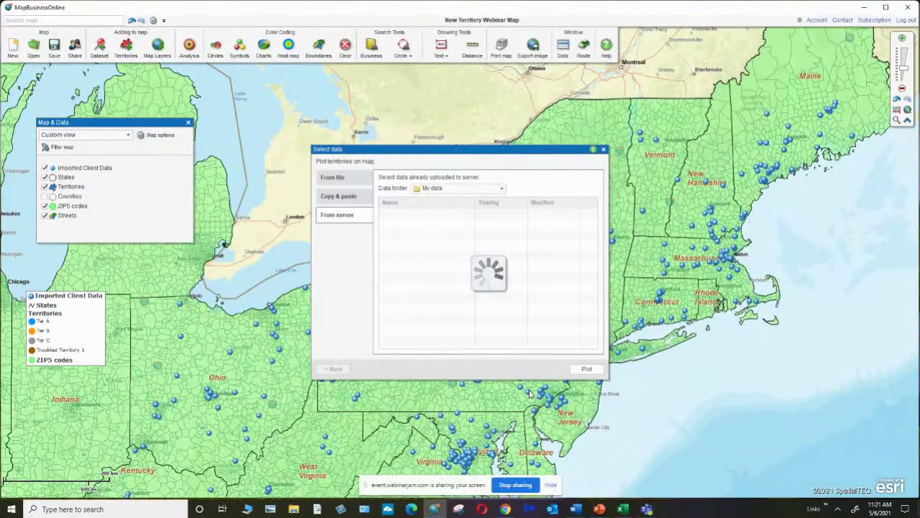
Step: Load Import for Ter 4.xlsx from the Territory Mapping folder as the territory data file and proceed to its location columns
left_click(353, 178)
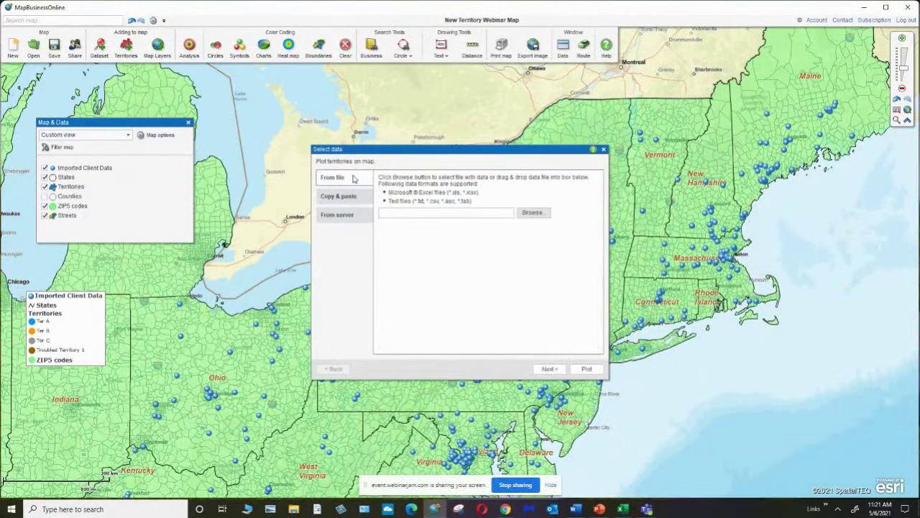
left_click(532, 214)
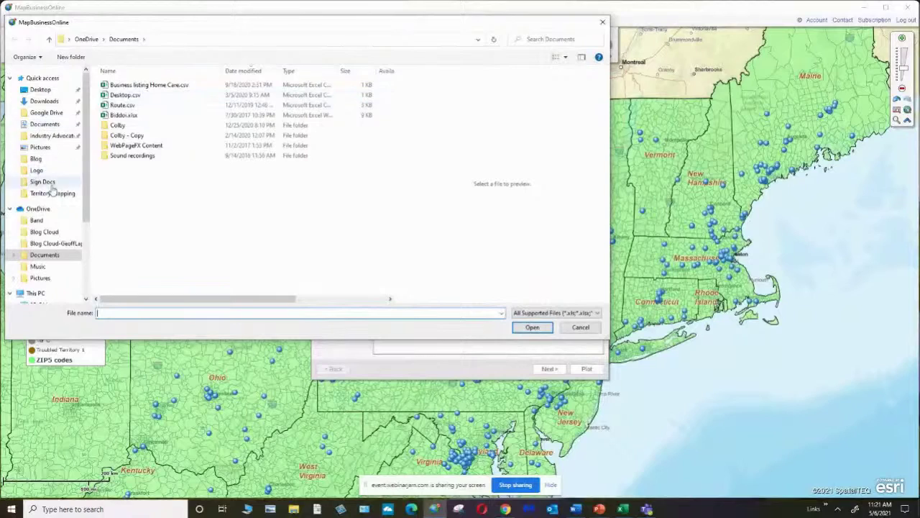
left_click(51, 193)
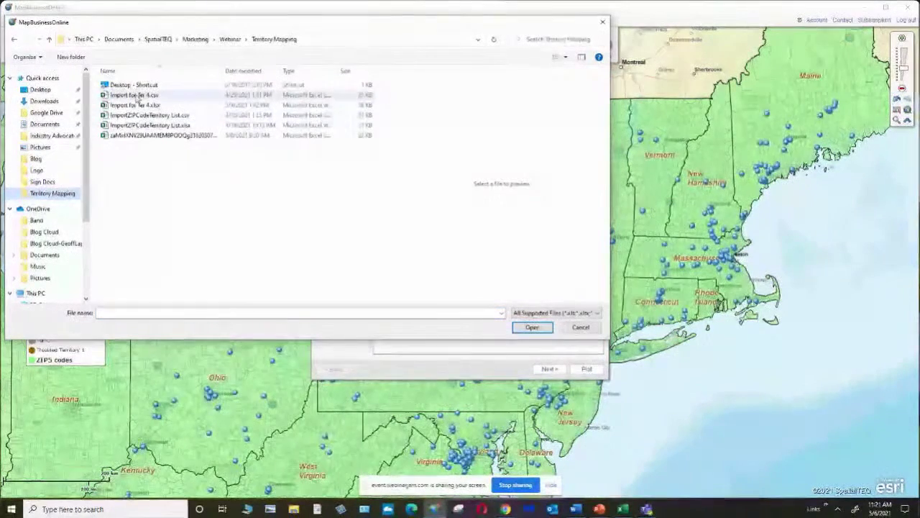
left_click(140, 105)
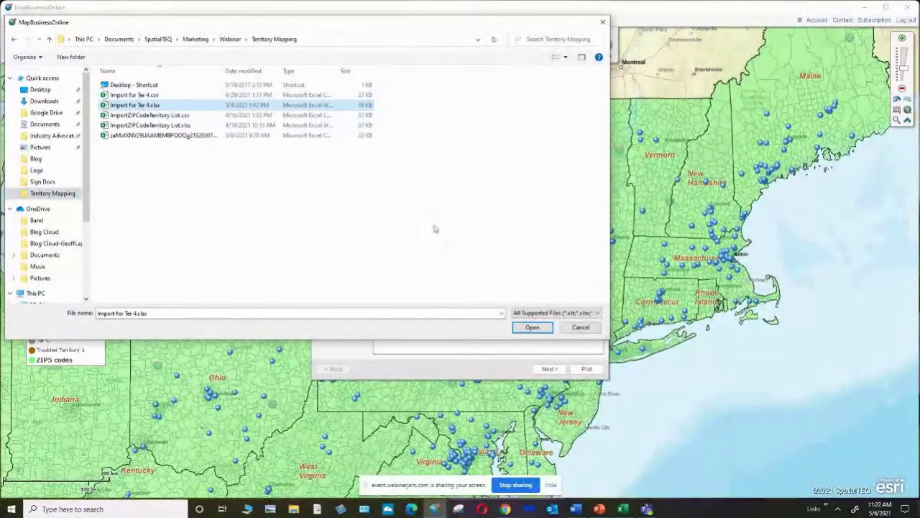
left_click(532, 328)
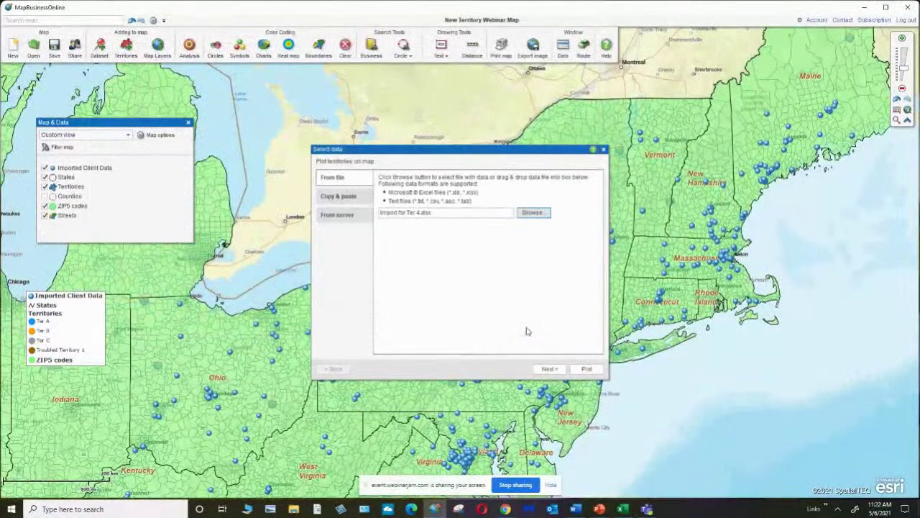
left_click(549, 369)
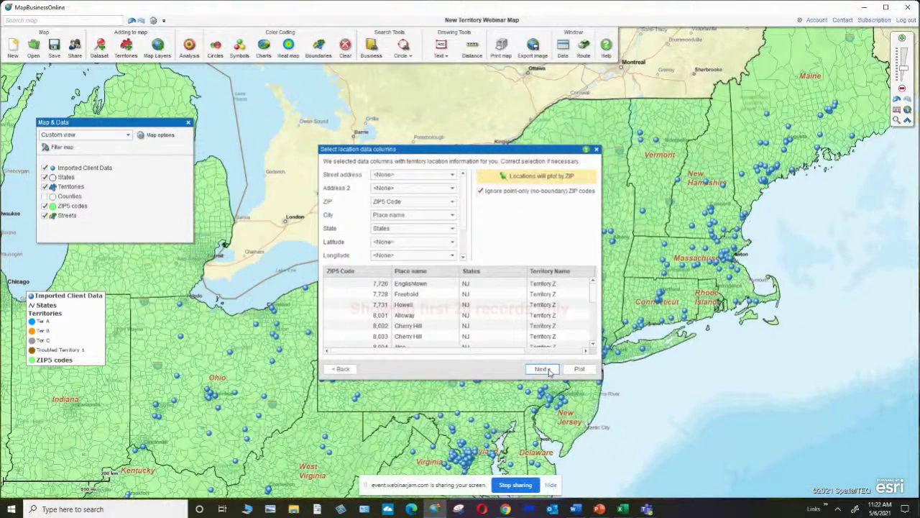
Step: Keep ZIP matched to ZIP5 Code, set City, State and County to <None>, and plot the imported locations
left_click(391, 149)
left_click(452, 202)
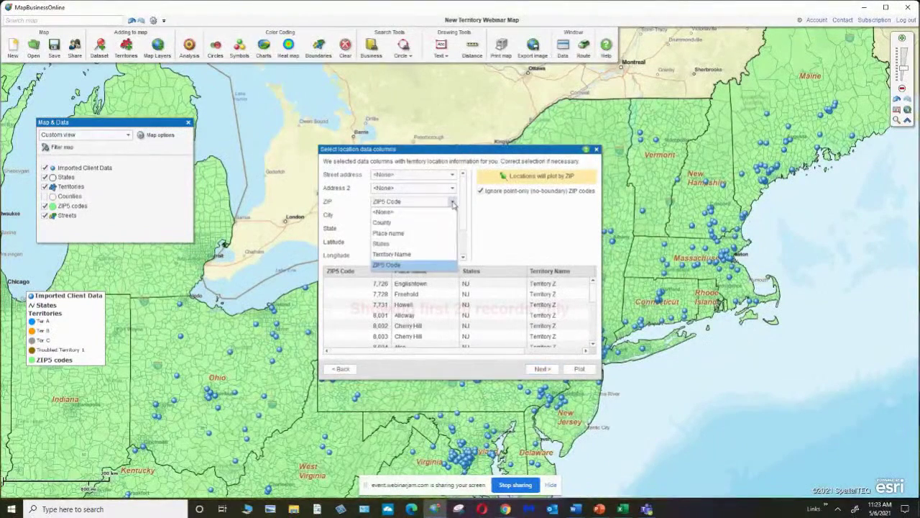
left_click(452, 204)
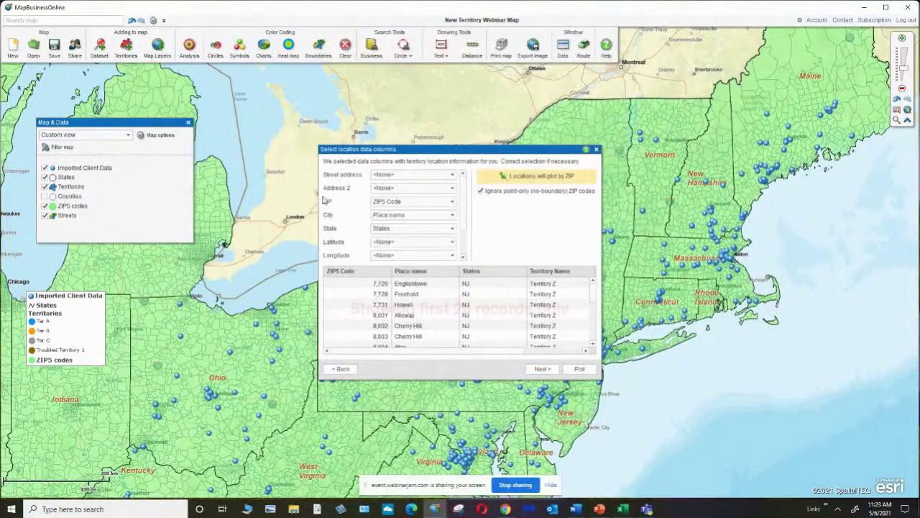
left_click(452, 215)
left_click(453, 225)
left_click(452, 229)
left_click(425, 238)
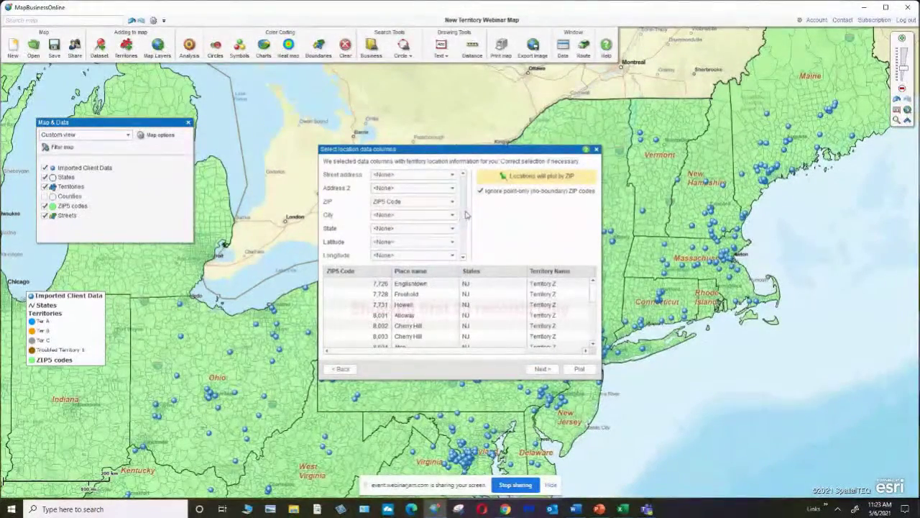
scroll(469, 232, "down", 2)
scroll(469, 231, "down", 1)
left_click(452, 228)
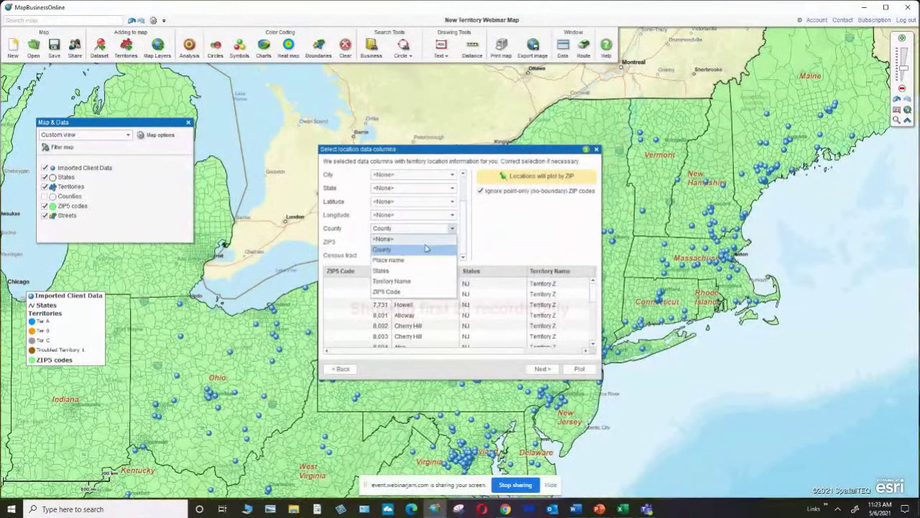
left_click(422, 242)
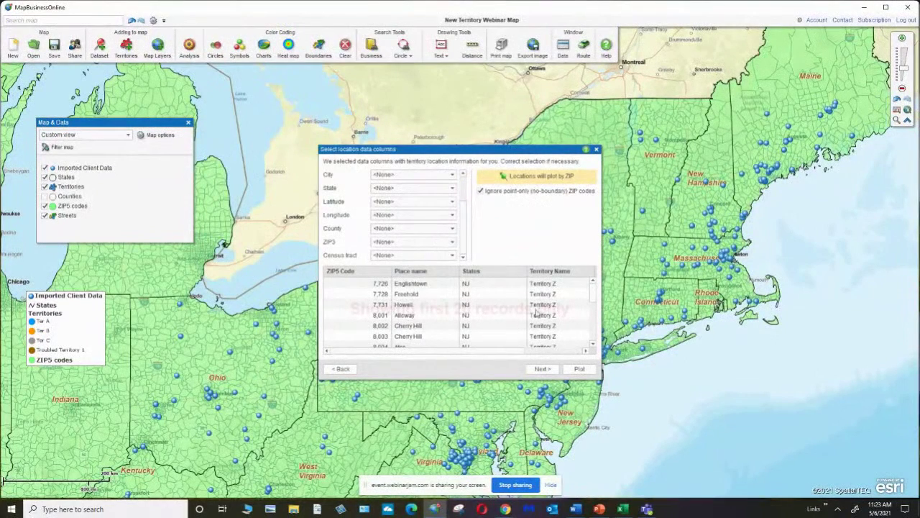
left_click(543, 369)
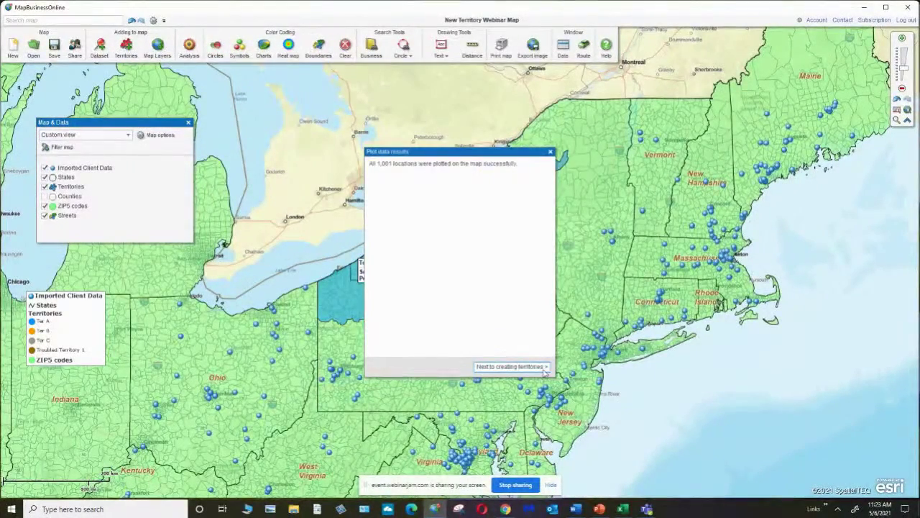
Step: Create the territories using the Territory Name column for names and ZIP5 codes as the geography layer
left_click(513, 367)
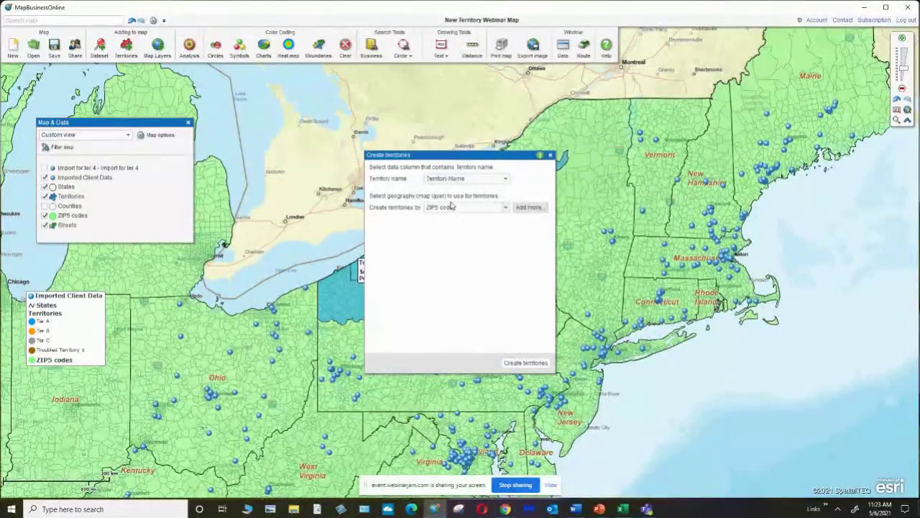
left_click(506, 207)
left_click(506, 207)
left_click(525, 362)
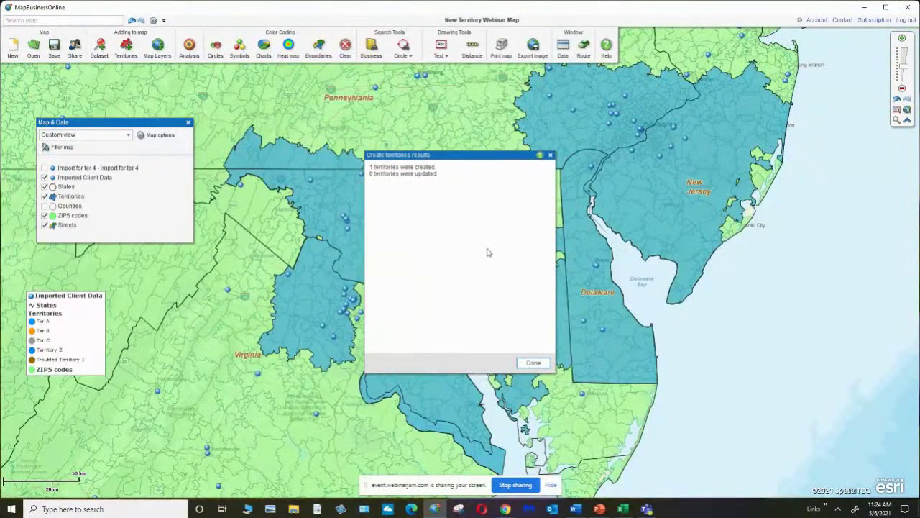
Step: Dismiss the creation results, examine Territory Z's ZIP code data table, and close it
left_click(538, 364)
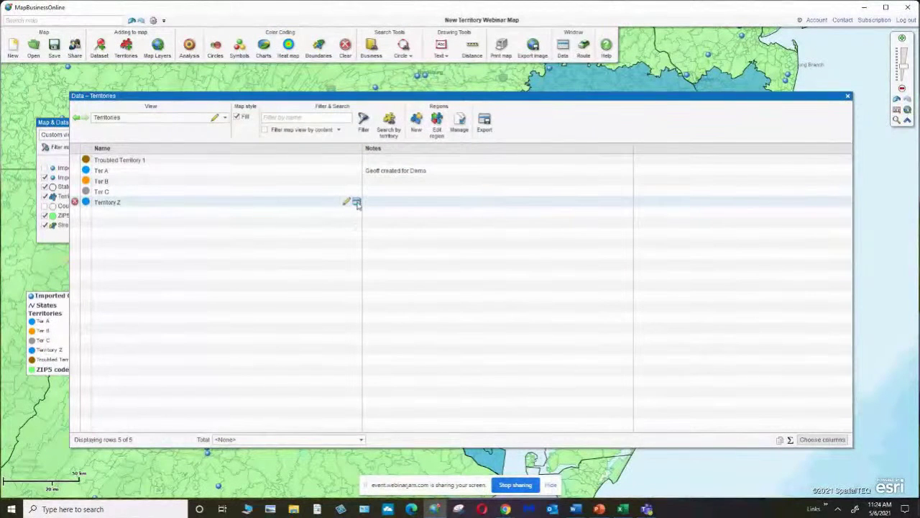
left_click(356, 203)
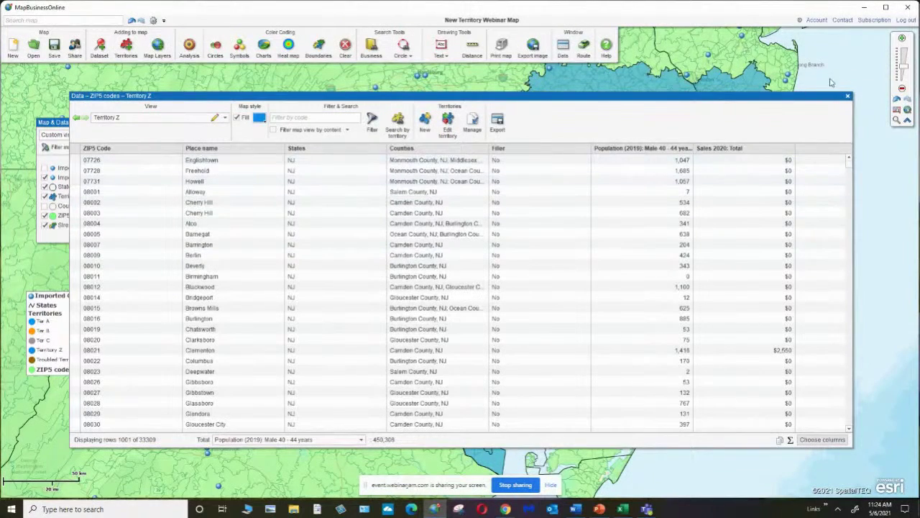
left_click(847, 96)
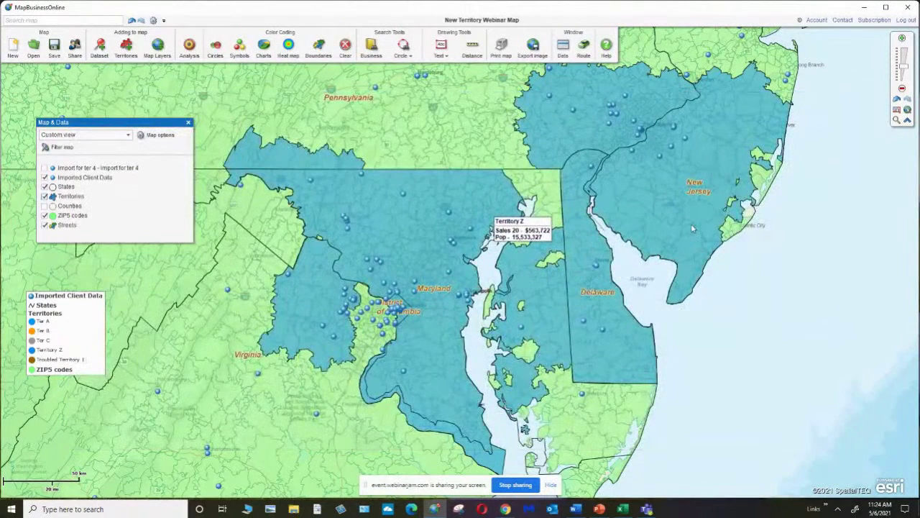
Step: Move the Map & Data window clear of Territory Z and draw a closed search polygon over its Maryland and Delaware portion
mouse_move(693, 229)
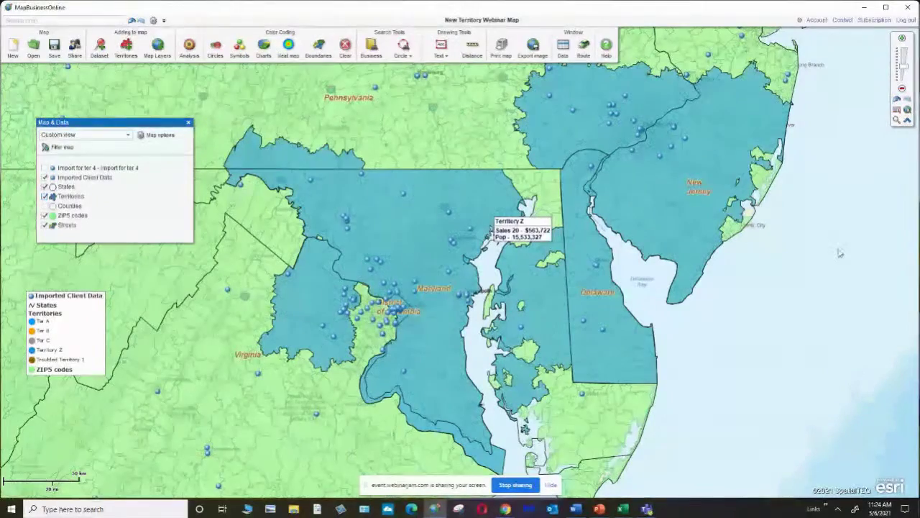
left_click_drag(834, 252, 735, 312)
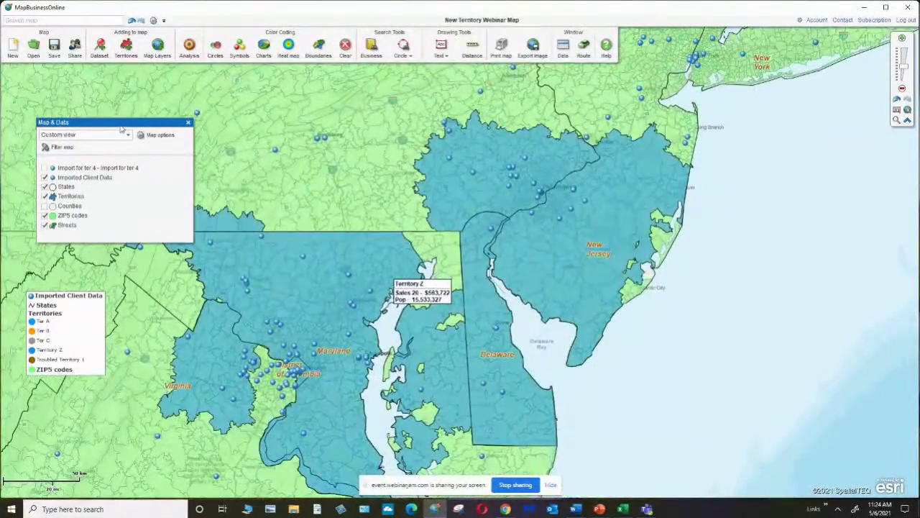
left_click_drag(120, 126, 86, 84)
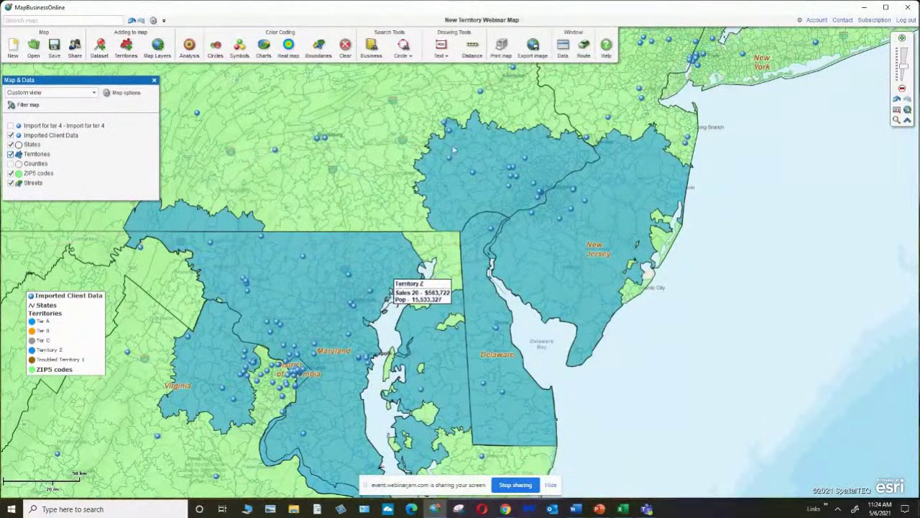
left_click(405, 49)
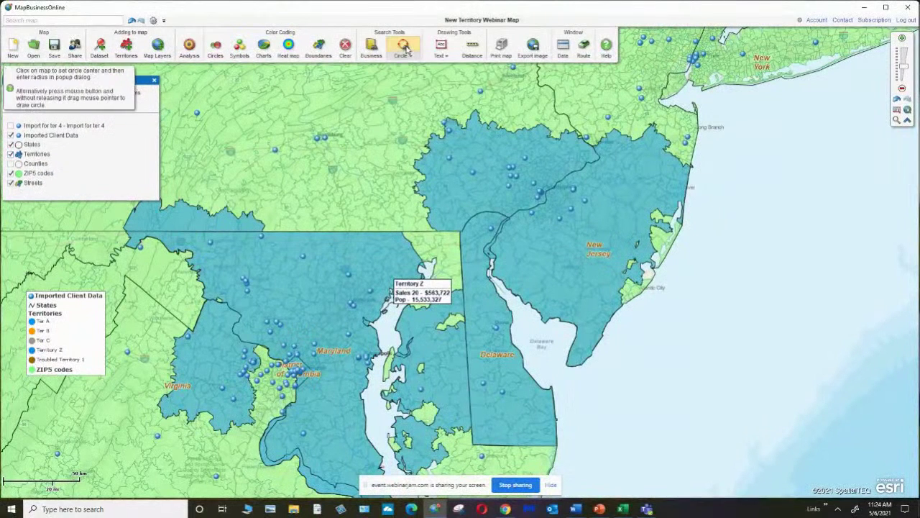
left_click(413, 57)
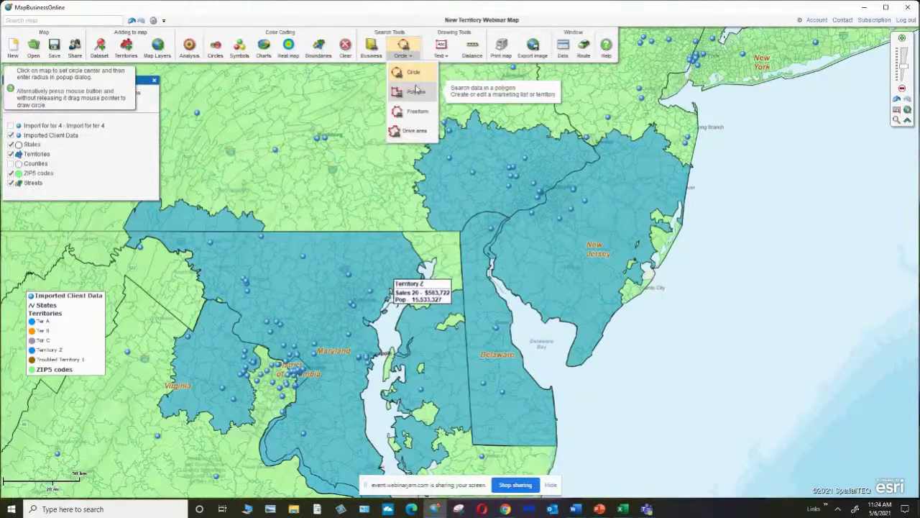
left_click(416, 91)
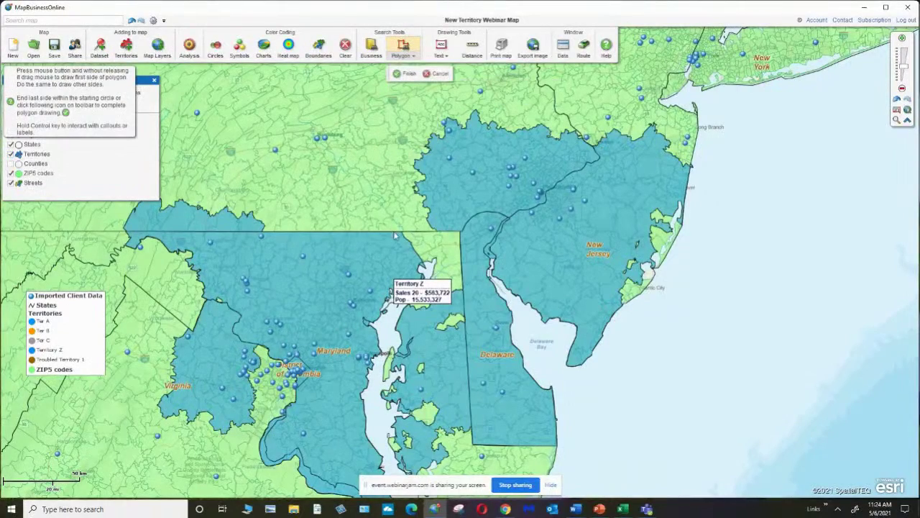
mouse_move(394, 234)
left_mouse_down()
mouse_move(461, 233)
mouse_move(504, 450)
mouse_move(279, 465)
mouse_move(342, 358)
mouse_move(310, 328)
left_mouse_up()
mouse_move(309, 327)
left_mouse_down()
mouse_move(224, 311)
mouse_move(214, 299)
mouse_move(357, 263)
left_mouse_up()
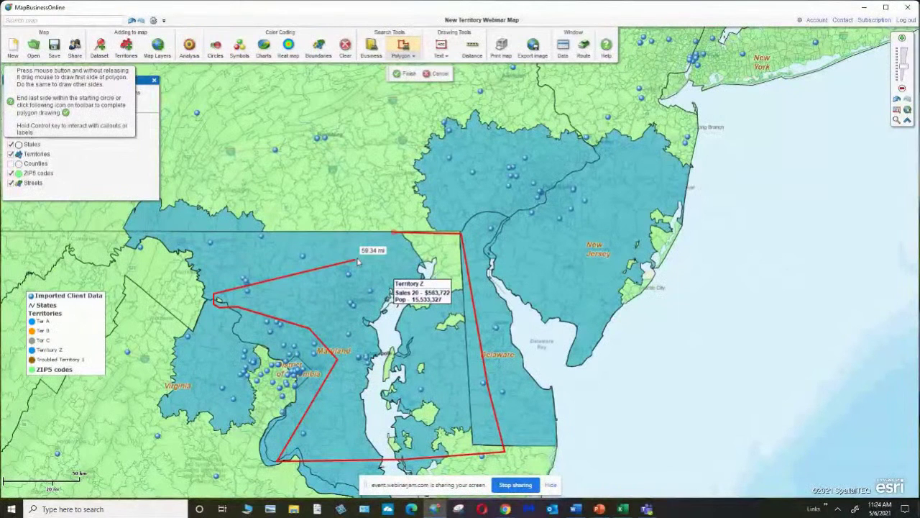
left_click_drag(357, 262, 393, 233)
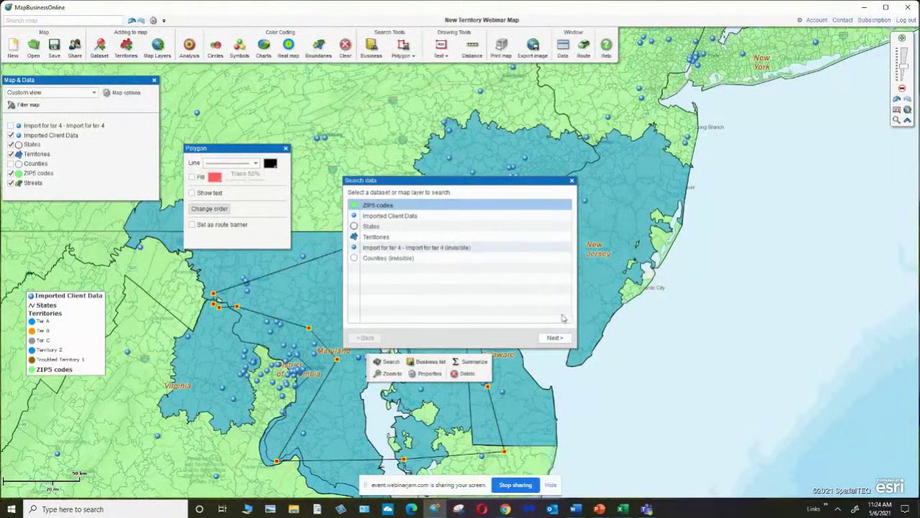
Step: Update Territory Z with the ZIP5 codes found inside the polygon and close its data table
left_click(553, 338)
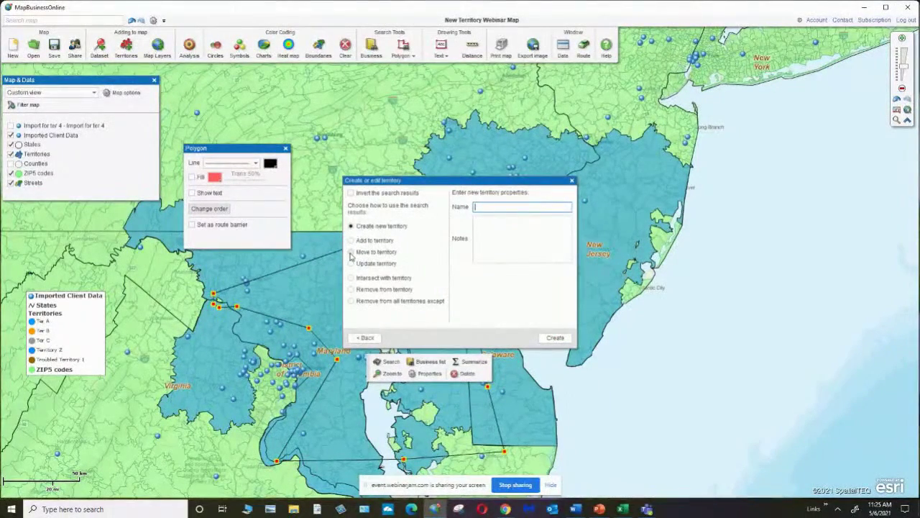
left_click(352, 265)
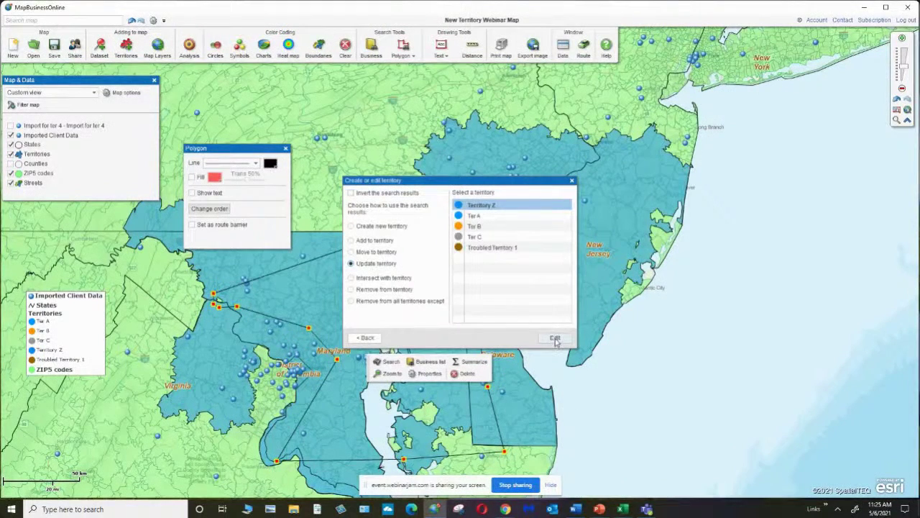
left_click(555, 339)
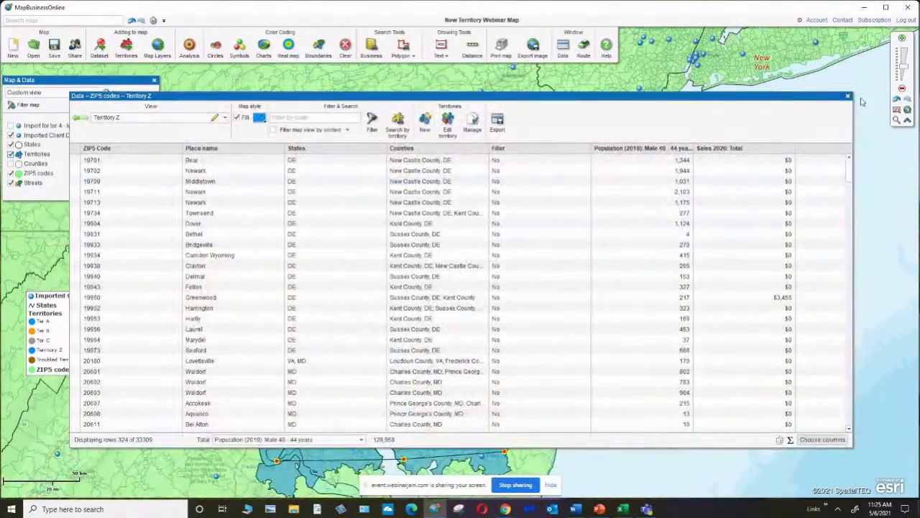
left_click(847, 96)
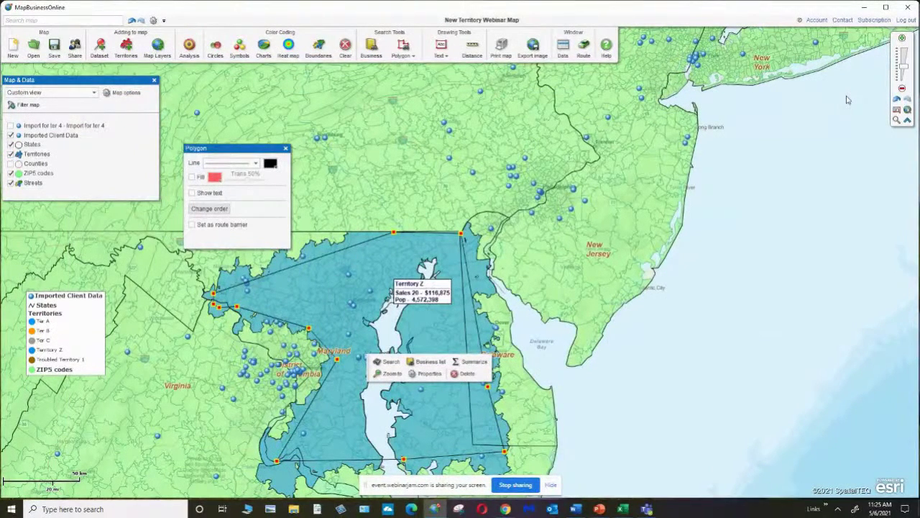
Step: Undo the Territory Z update and add the ZIP5 codes found inside the polygon to Territory Z, closing its data table
left_click(133, 21)
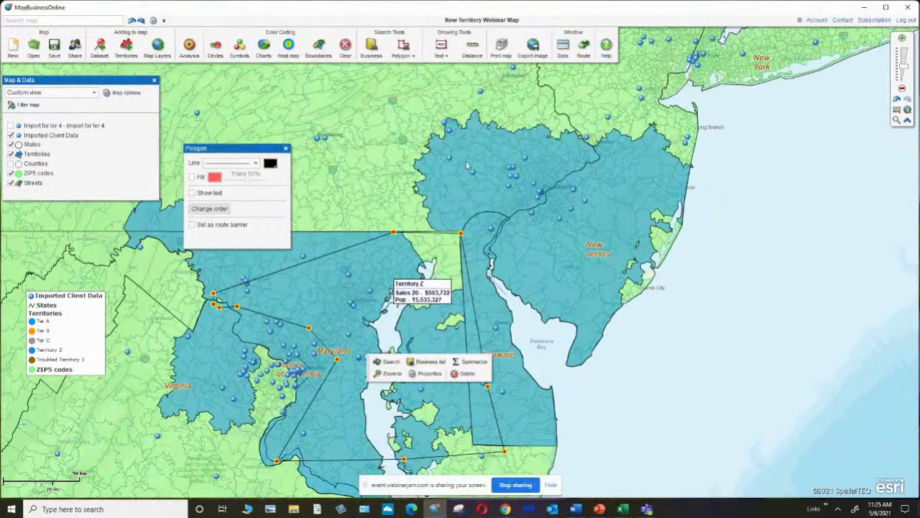
left_click(388, 363)
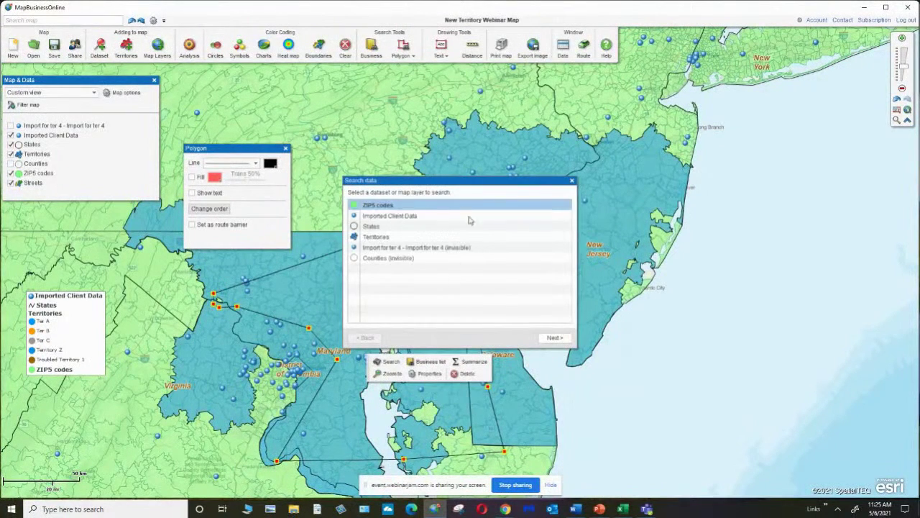
left_click(554, 337)
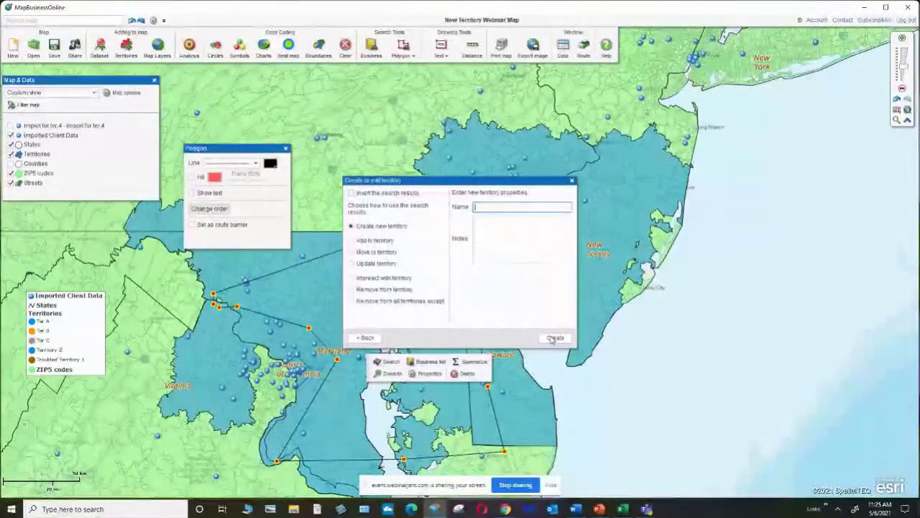
left_click(352, 241)
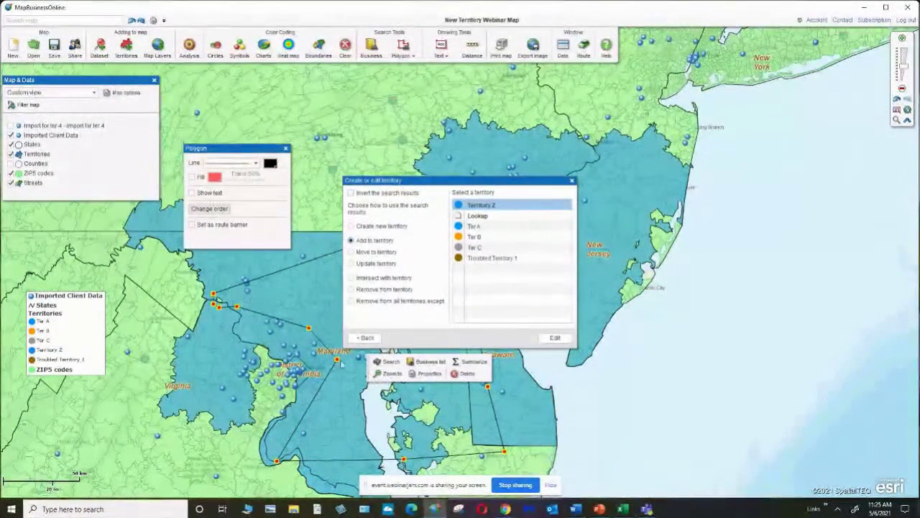
left_click(554, 339)
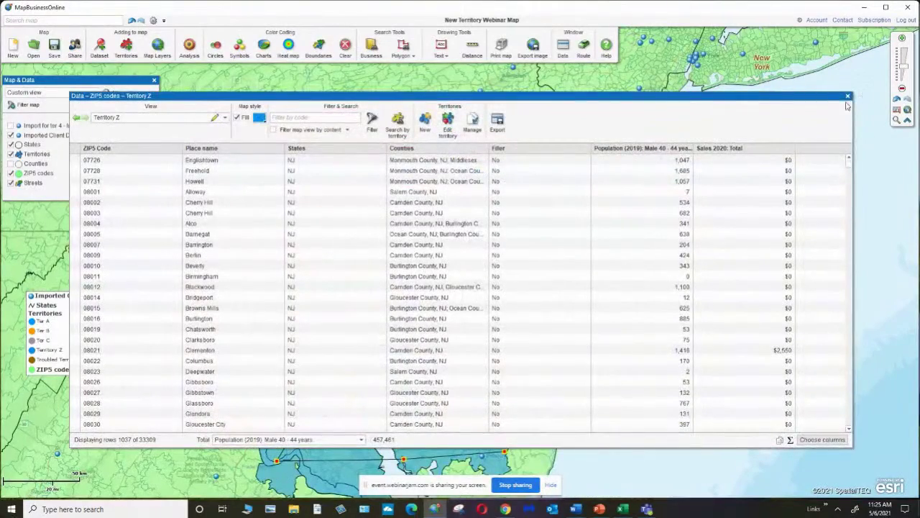
left_click(847, 97)
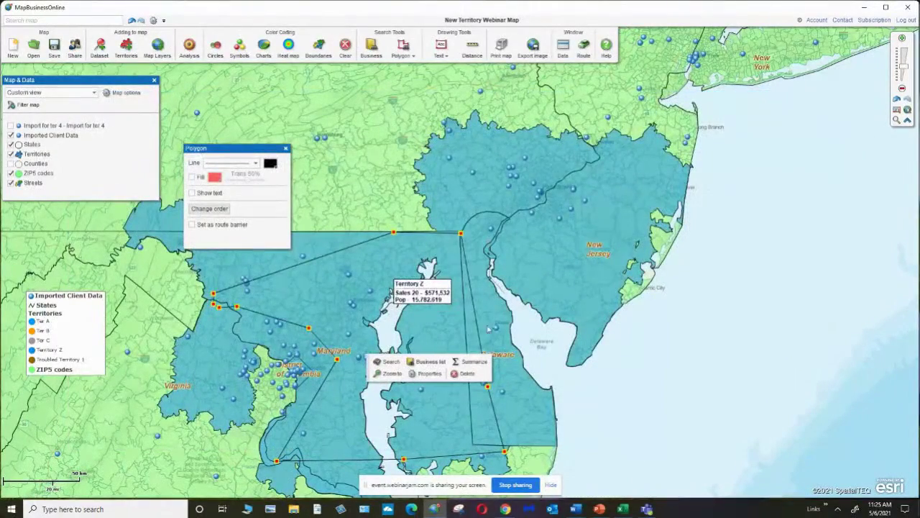
Step: Delete the search polygon drawn over Maryland and Delaware and close the empty properties window
left_click(466, 373)
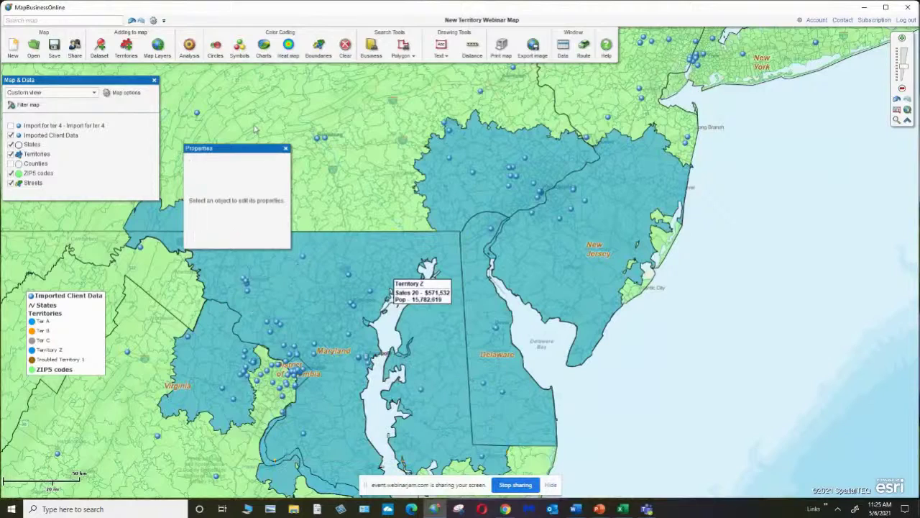
left_click(284, 149)
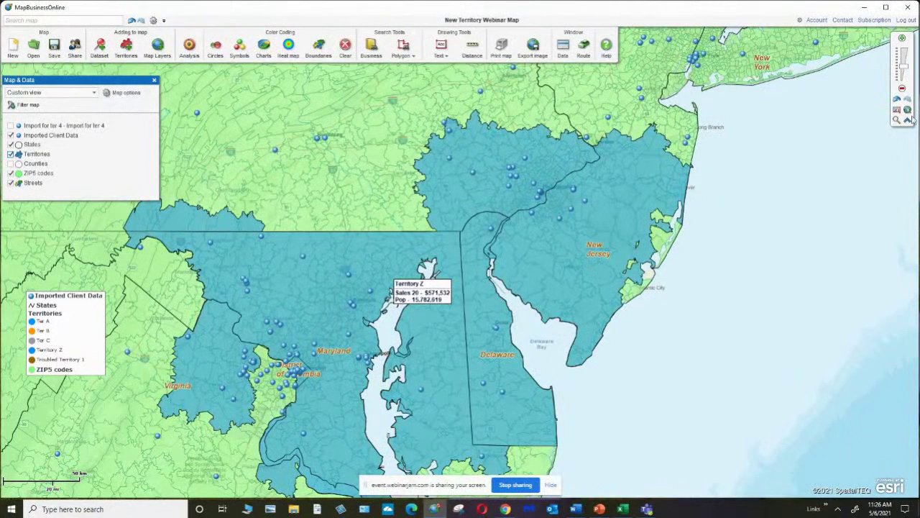
Step: Center-align the text in all territory labels through the label properties of Ter B
mouse_move(905, 69)
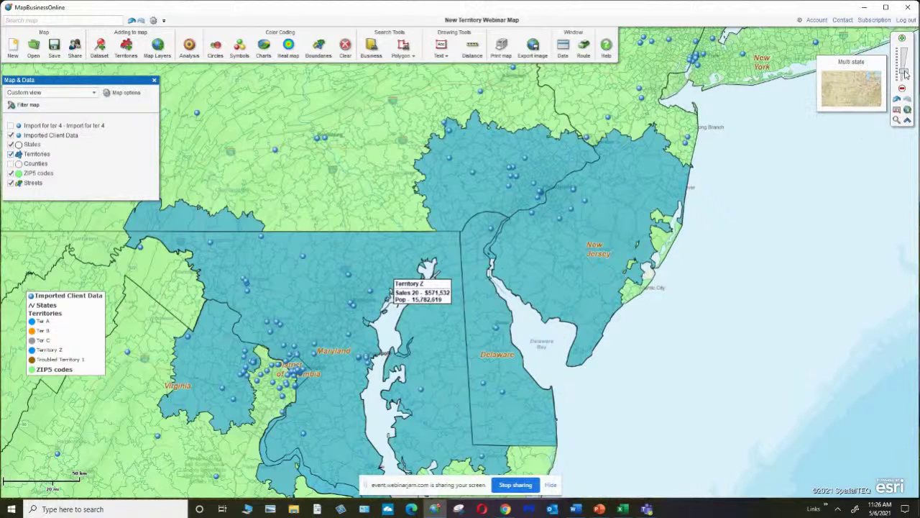
left_click(905, 73)
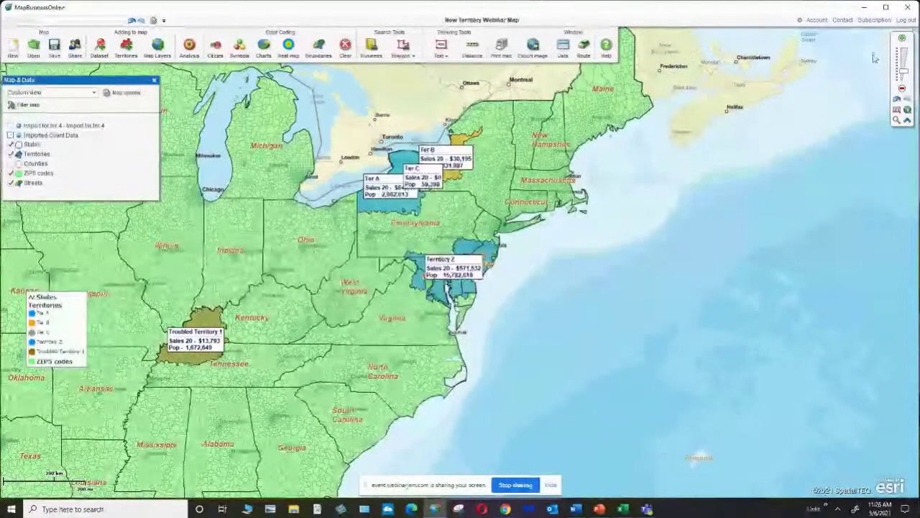
left_click(897, 119)
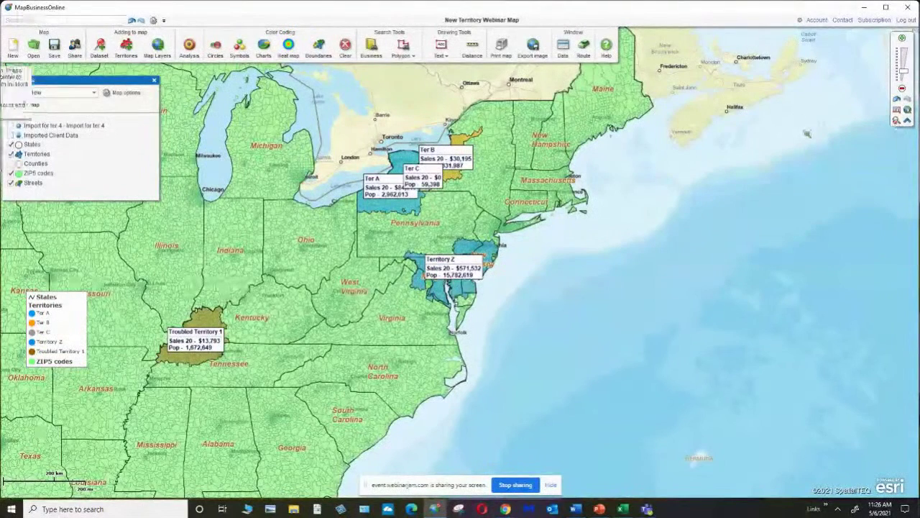
left_click_drag(346, 146, 546, 340)
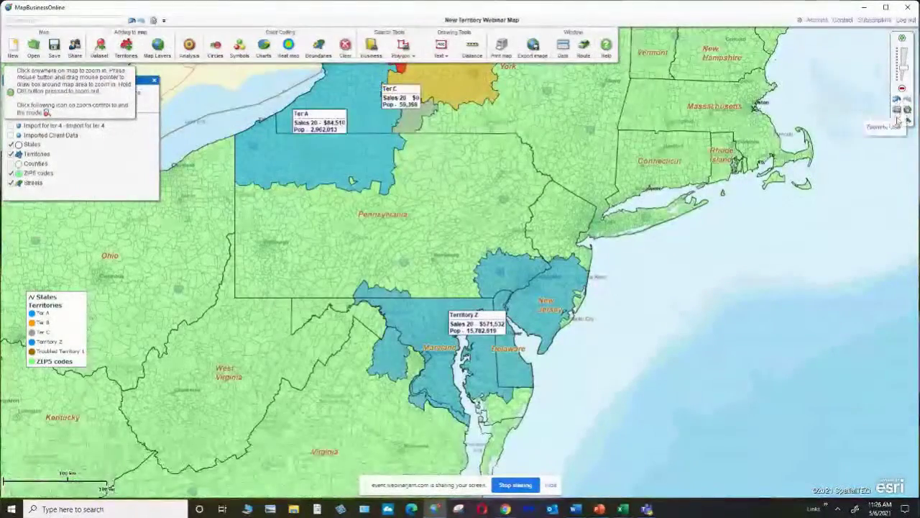
left_click(897, 122)
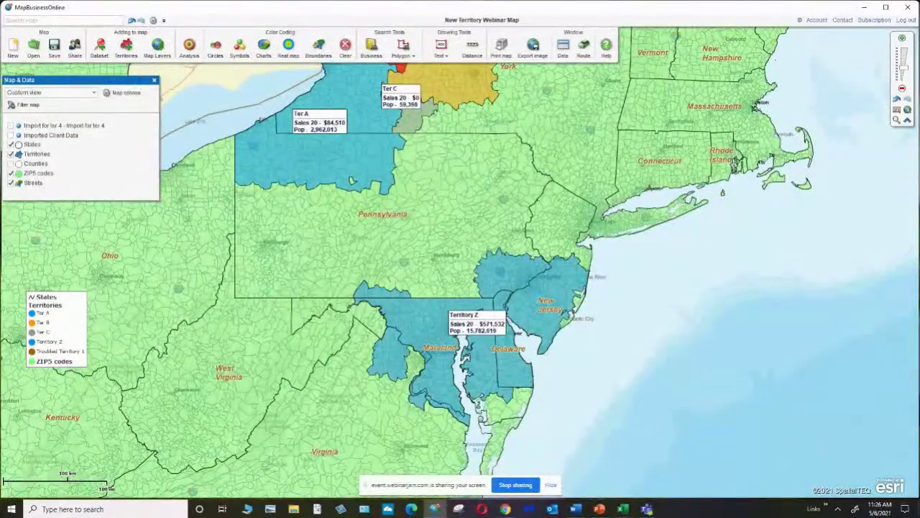
left_click_drag(819, 98, 827, 184)
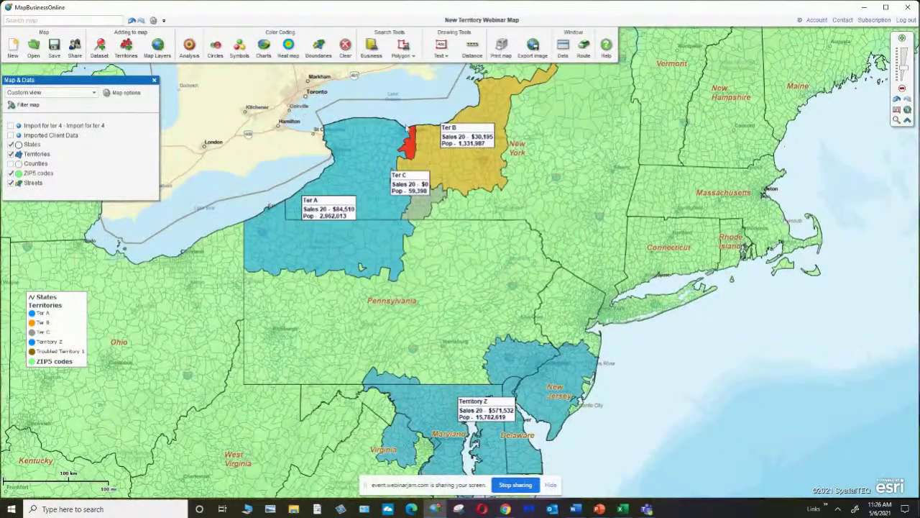
left_click(471, 142)
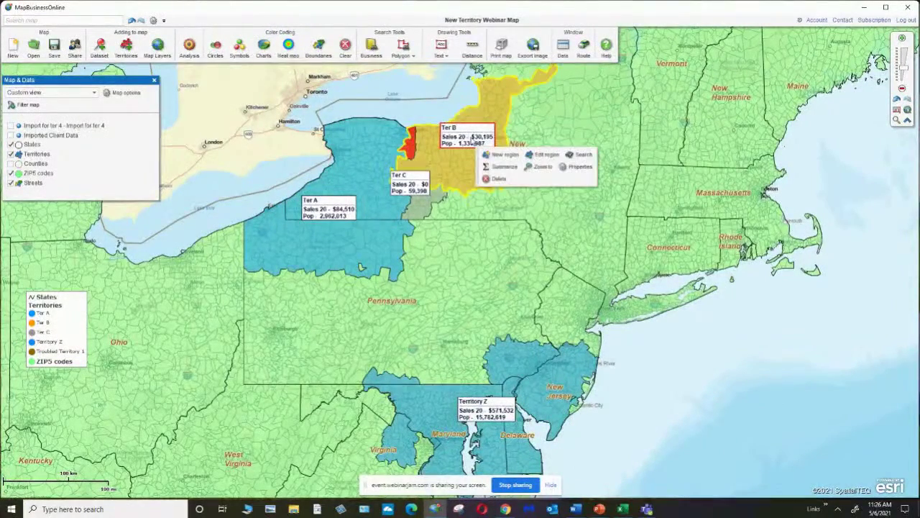
left_click(563, 167)
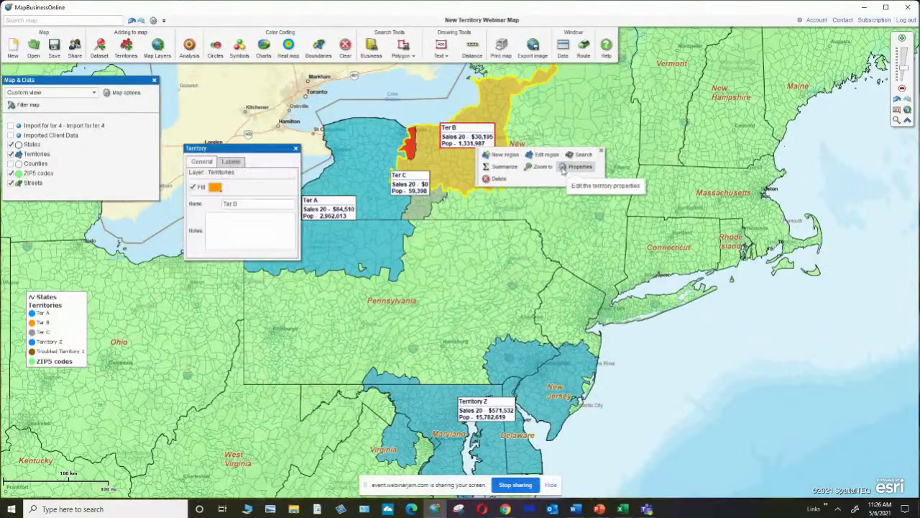
left_click(230, 161)
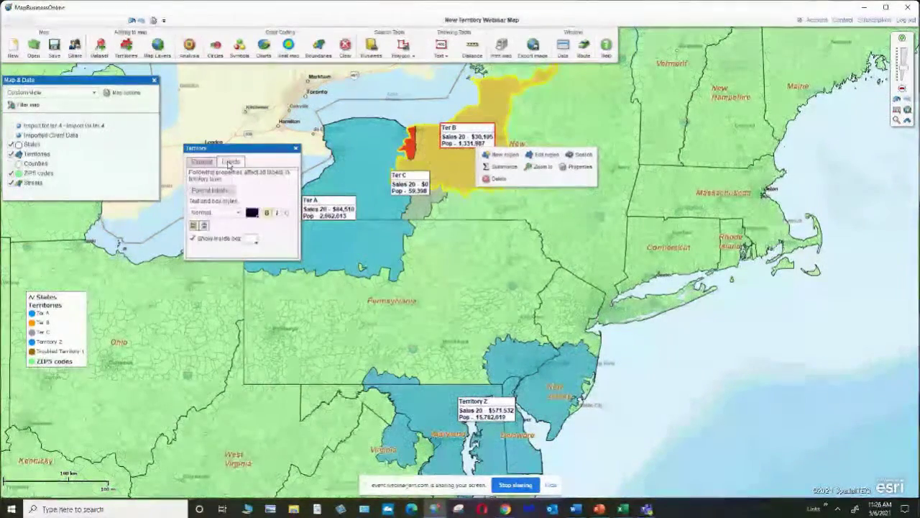
left_click(204, 226)
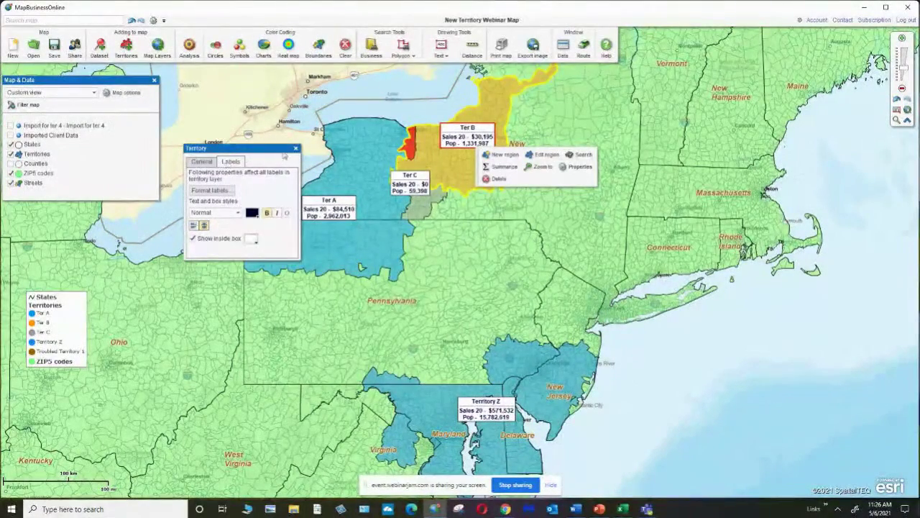
Step: Change the prefix of the first territory label line to "2020 -" and apply the label format
left_click(216, 189)
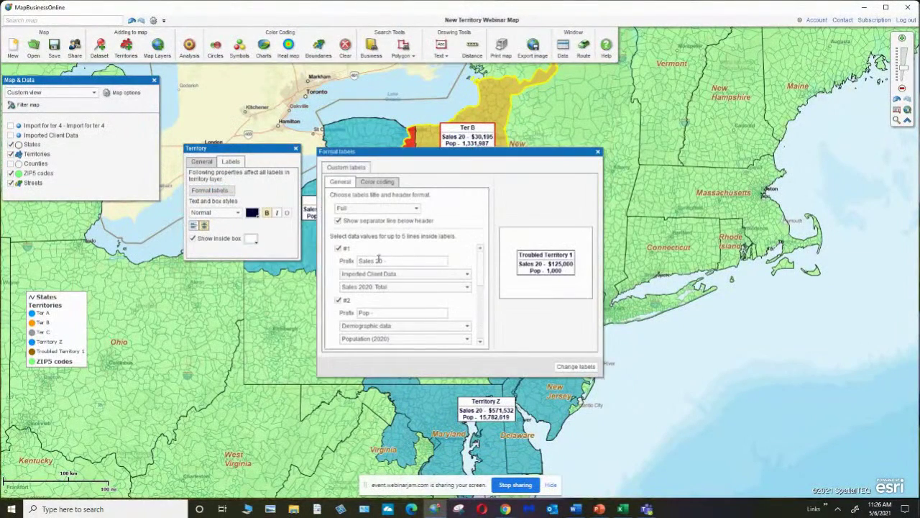
left_click_drag(383, 260, 333, 264)
type("2020")
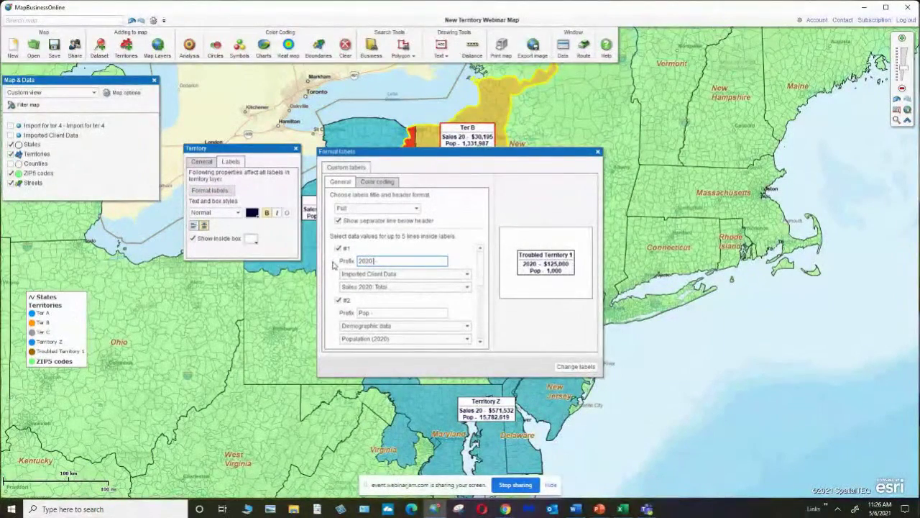
left_click(575, 367)
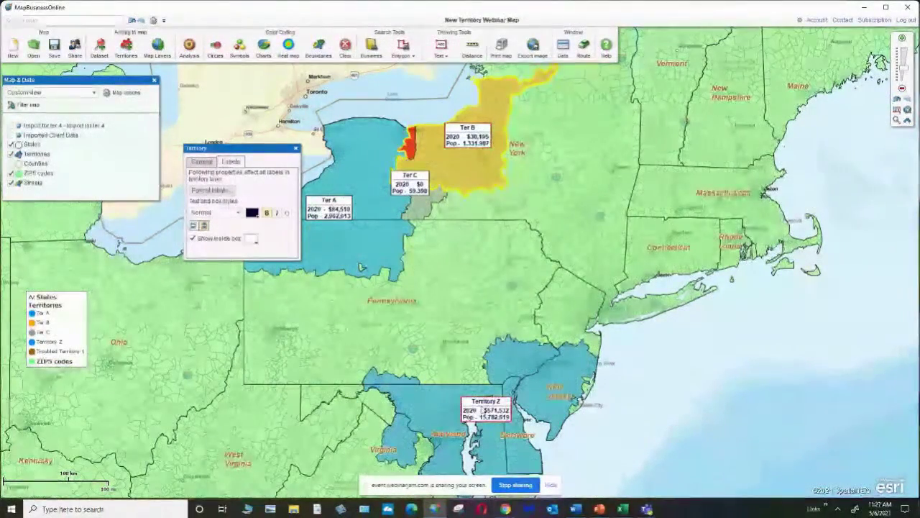
Step: Set Territory Z's fill color to magenta and close its properties
left_click(514, 415)
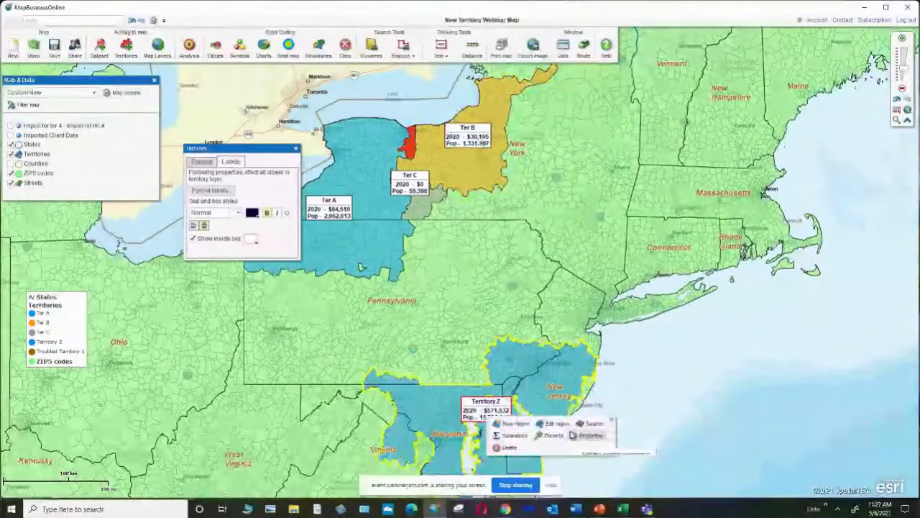
left_click(202, 162)
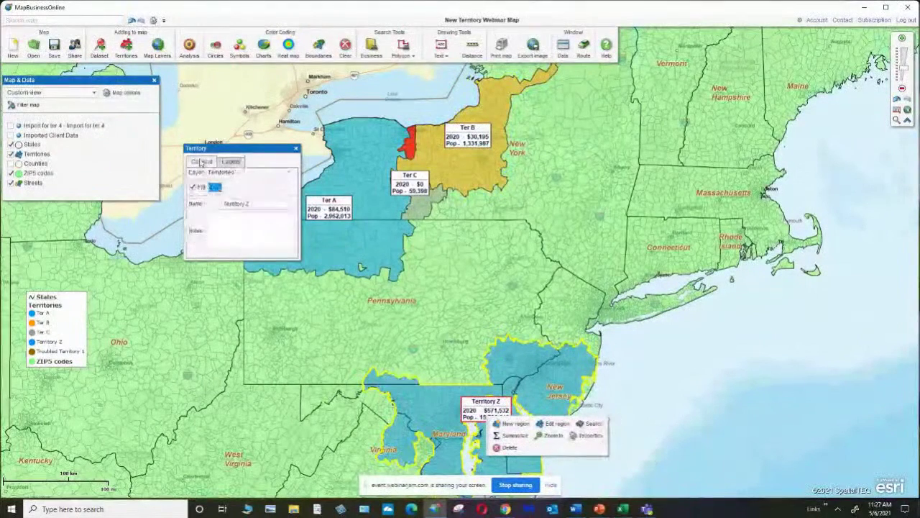
left_click(215, 187)
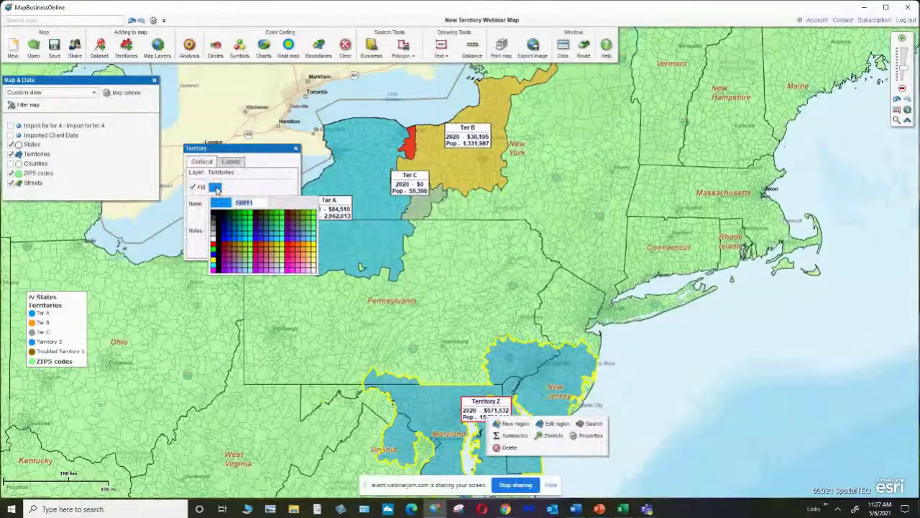
left_click(293, 270)
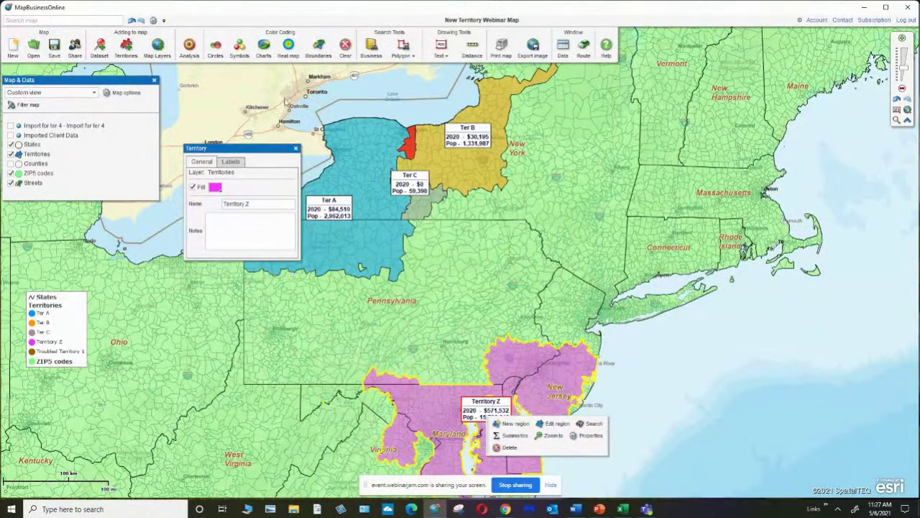
left_click(706, 386)
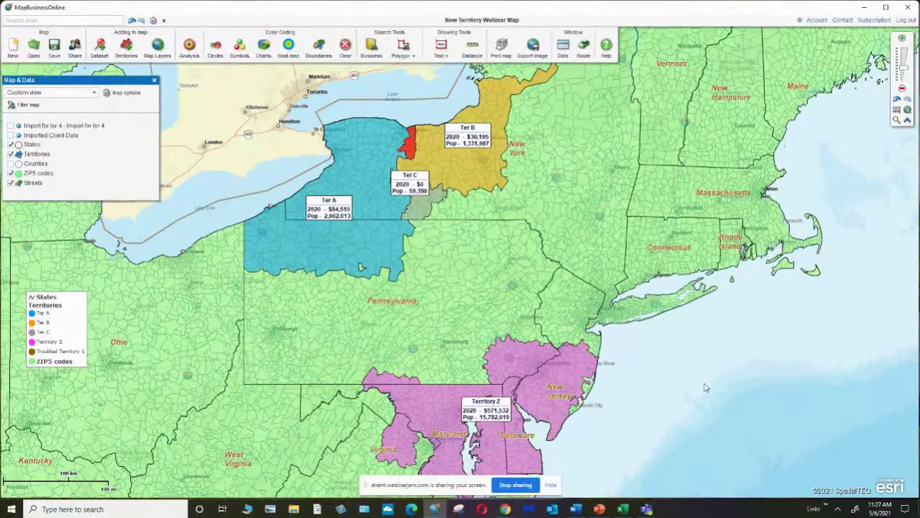
Step: Hide the ZIP5 codes layer and move the map legend onto eastern New York, beside Ter B
left_click(10, 174)
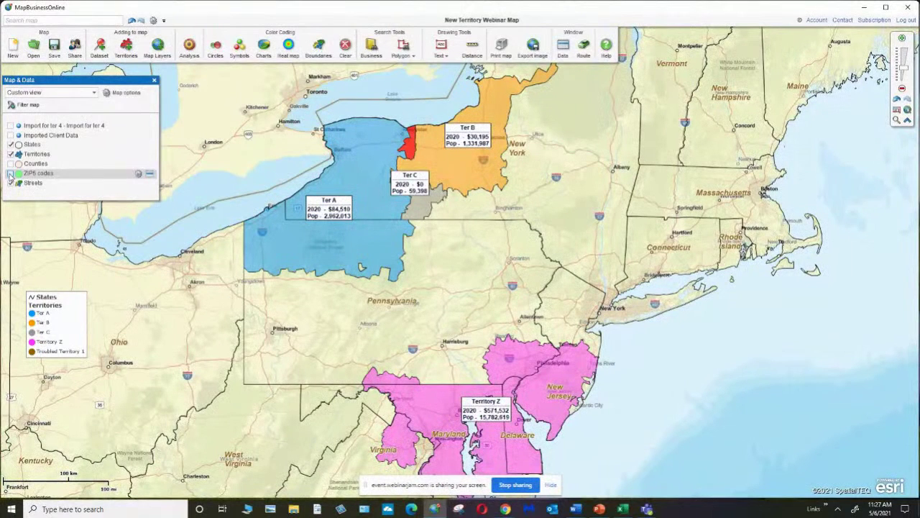
left_click_drag(58, 314, 577, 197)
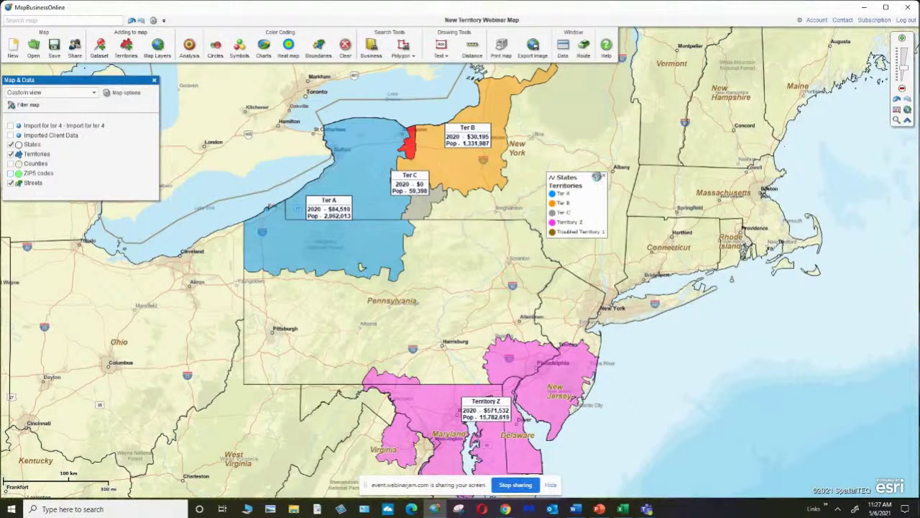
Step: Remove States from the map legend and retitle its Territories section "Division Territory Proposal"
left_click(597, 176)
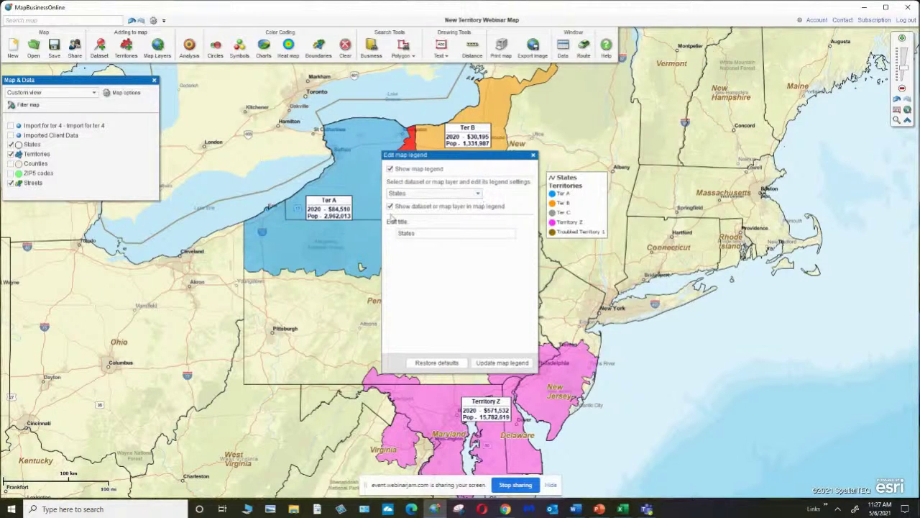
left_click(389, 207)
left_click(477, 195)
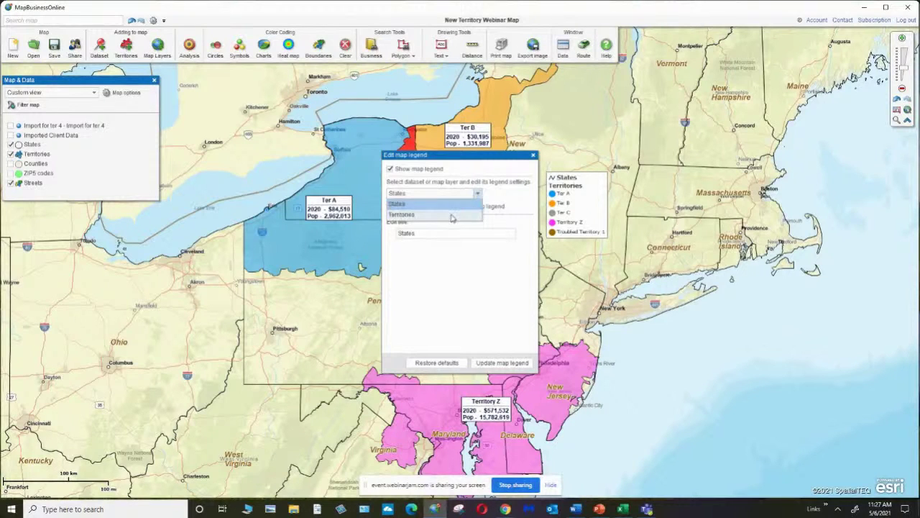
left_click(452, 216)
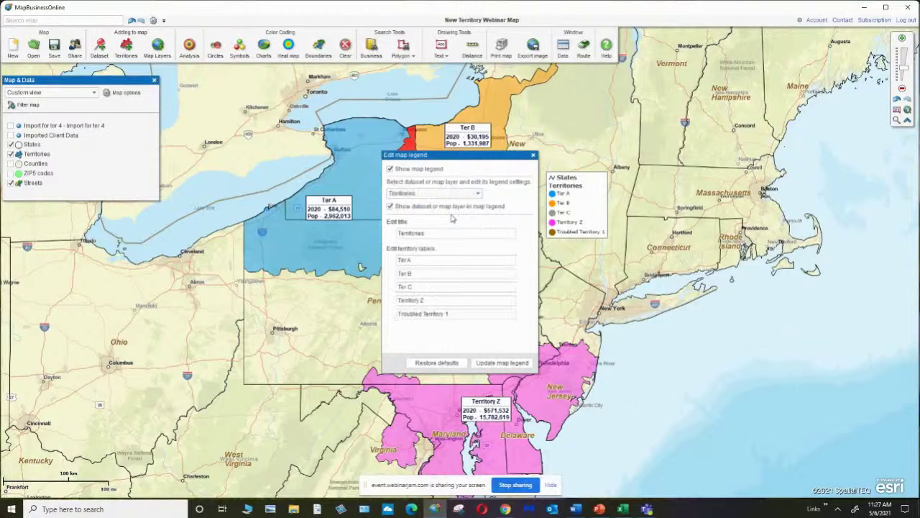
left_click_drag(437, 233, 383, 232)
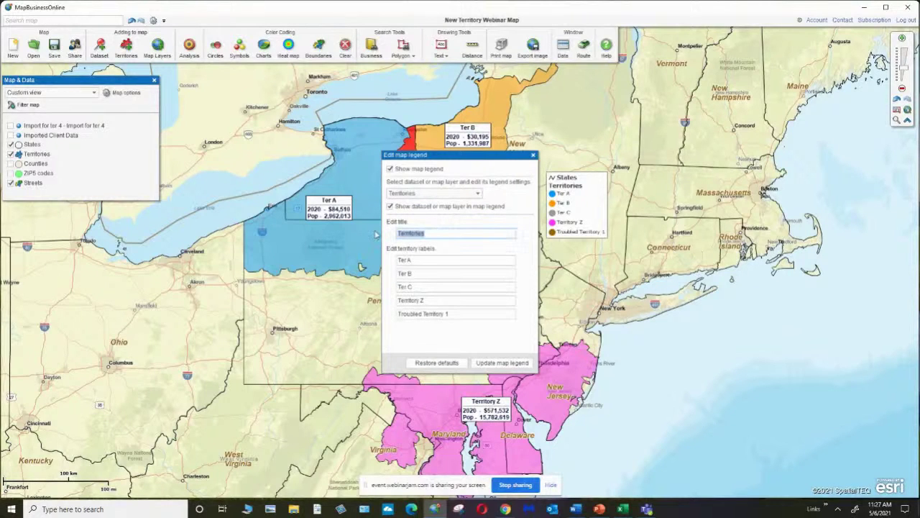
type("Division")
left_click(520, 363)
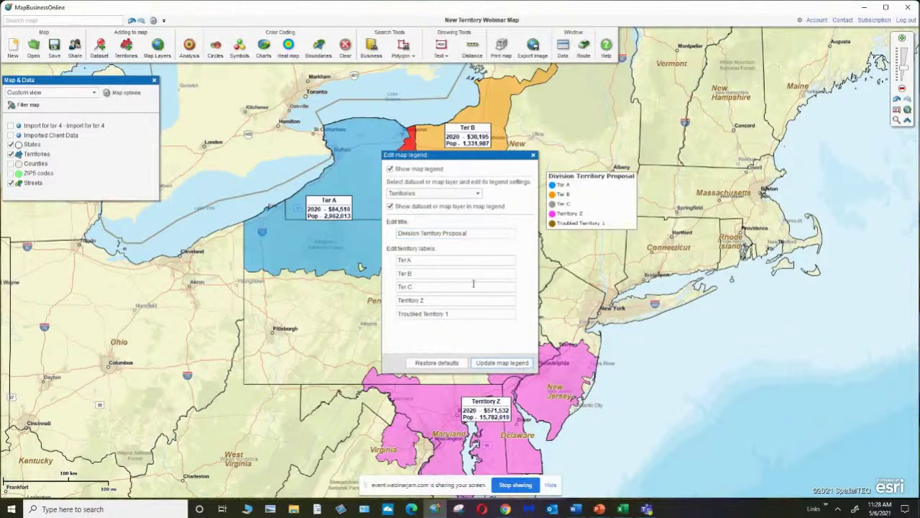
Step: Examine the editable territory label fields in the legend editor and close it
left_click(424, 300)
left_click_drag(440, 274, 397, 275)
left_click(493, 287)
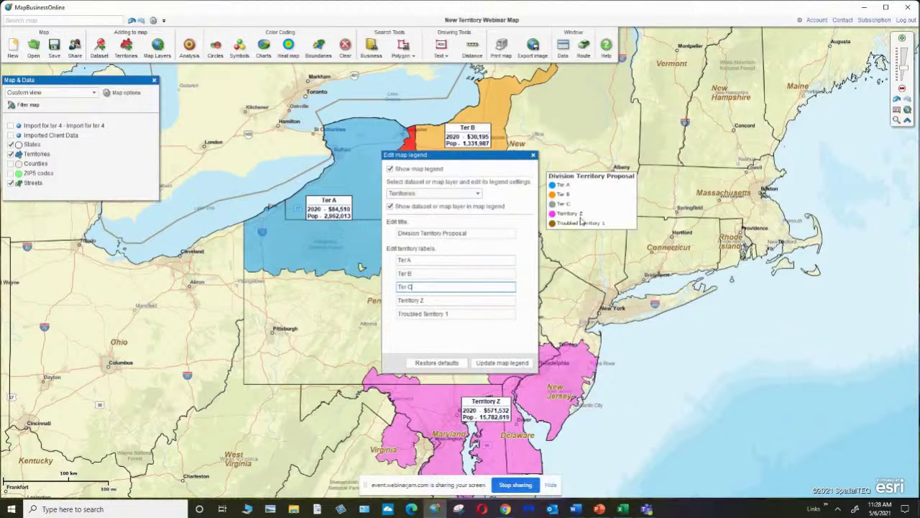
left_click(534, 156)
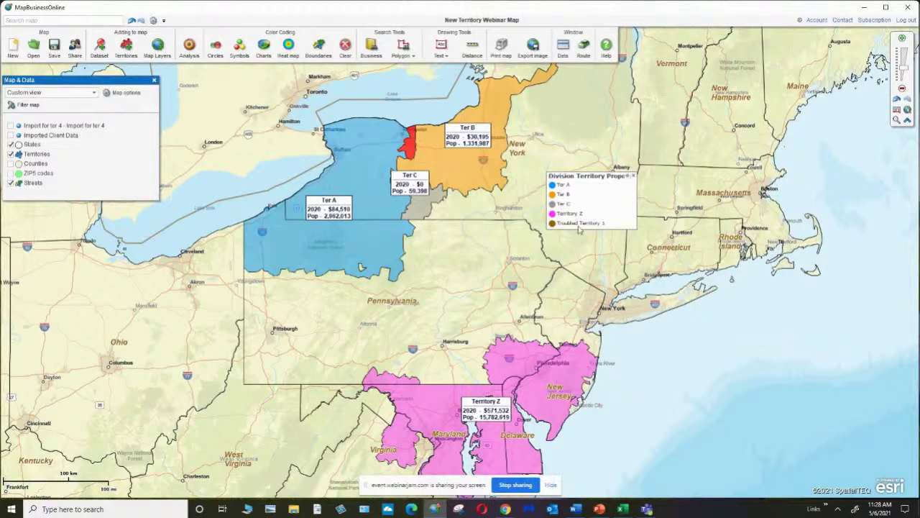
Step: Show the Imported Client Data and Import for ter 4 layers on the map and hide both again
mouse_move(486, 159)
left_click(11, 136)
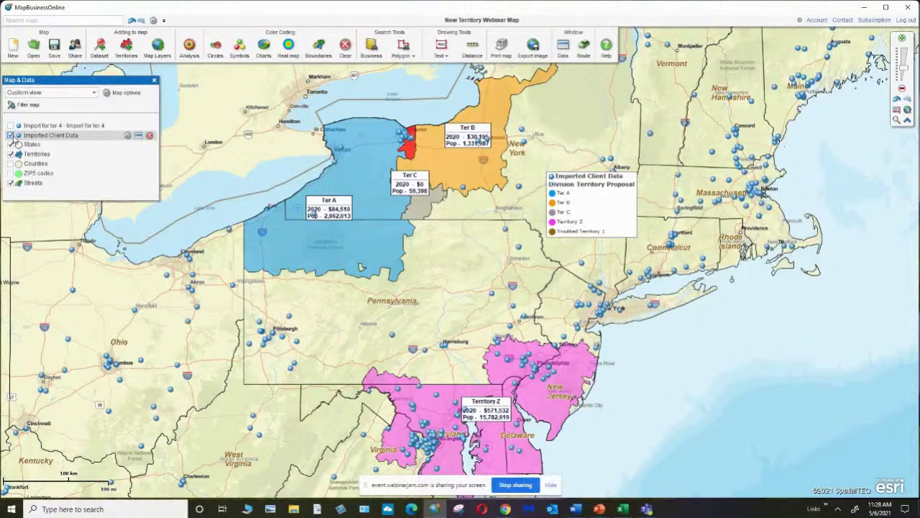
left_click(11, 126)
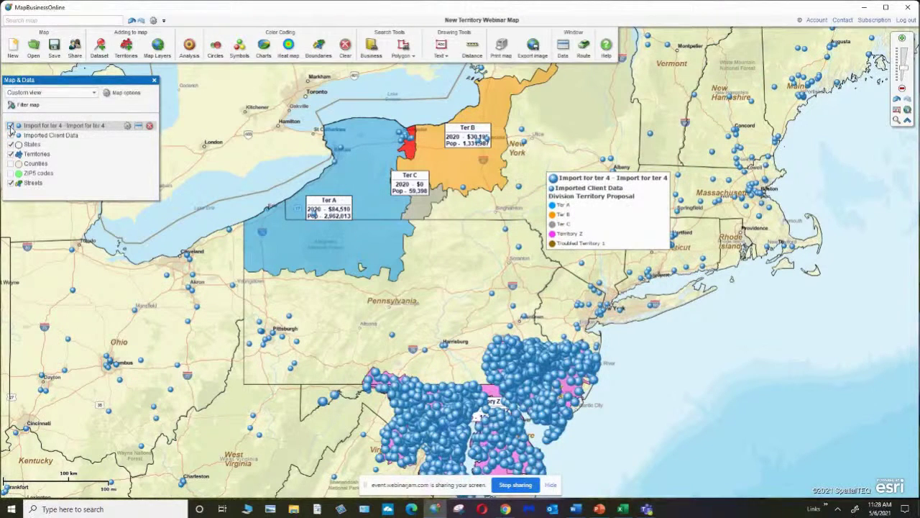
left_click(10, 125)
left_click(11, 136)
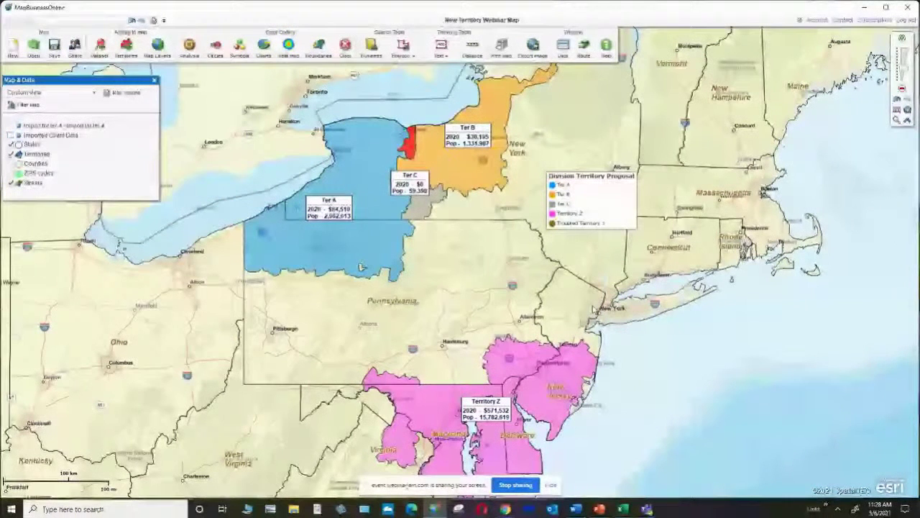
Step: Move the map legend onto Kentucky, just east of Troubled Territory 1
left_click_drag(362, 267, 624, 220)
scroll(454, 314, "up", 1)
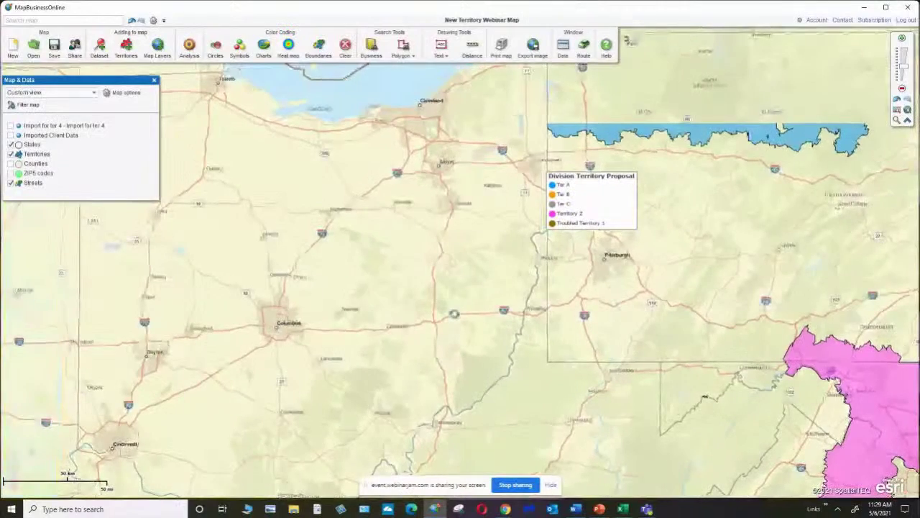
left_click_drag(454, 314, 606, 15)
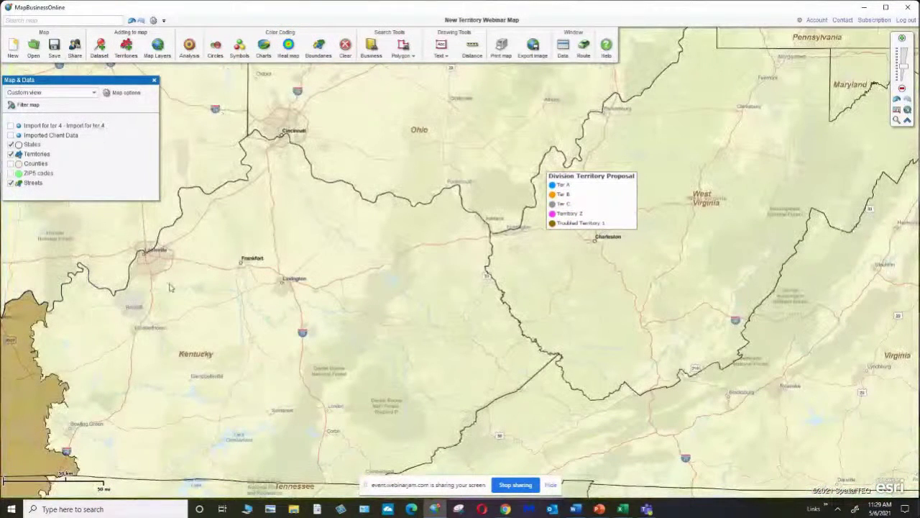
left_click_drag(180, 329, 520, 243)
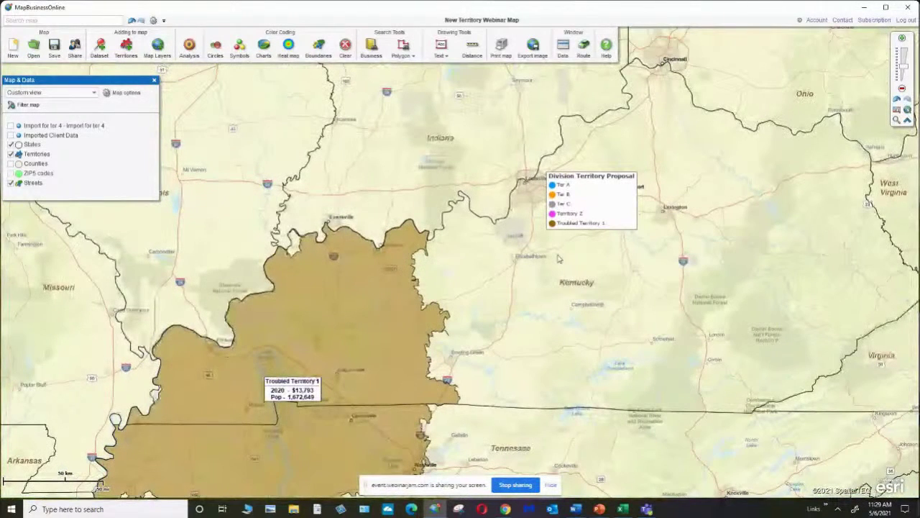
left_click_drag(531, 276, 737, 239)
left_click_drag(606, 195, 746, 217)
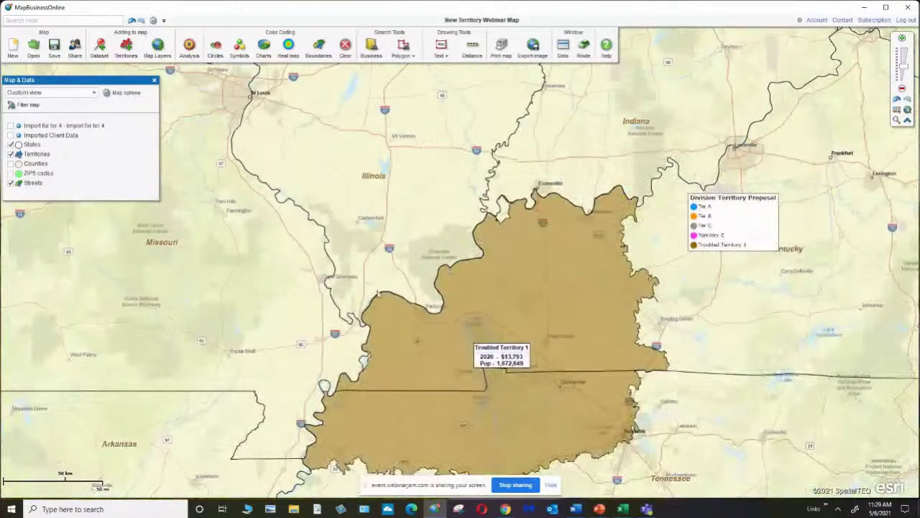
left_click_drag(470, 309, 465, 210)
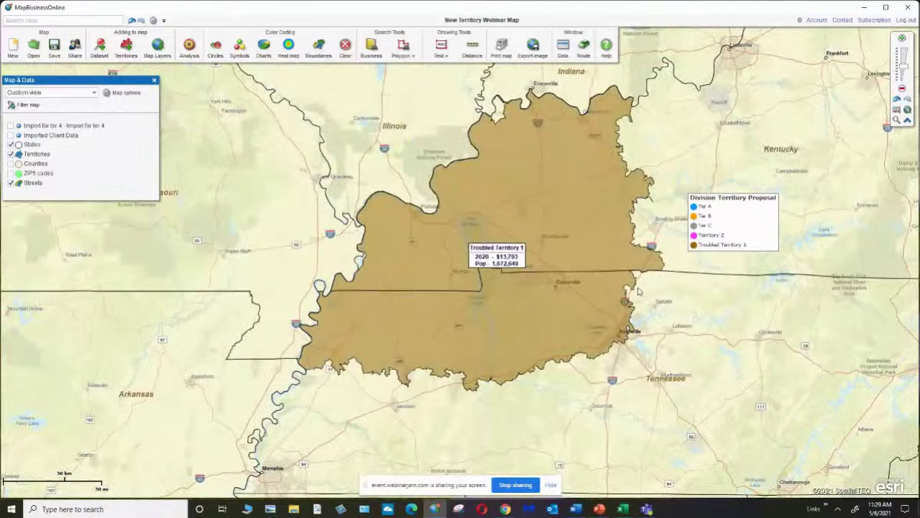
Step: Show the ZIP5 codes layer over Troubled Territory 1
left_click(896, 119)
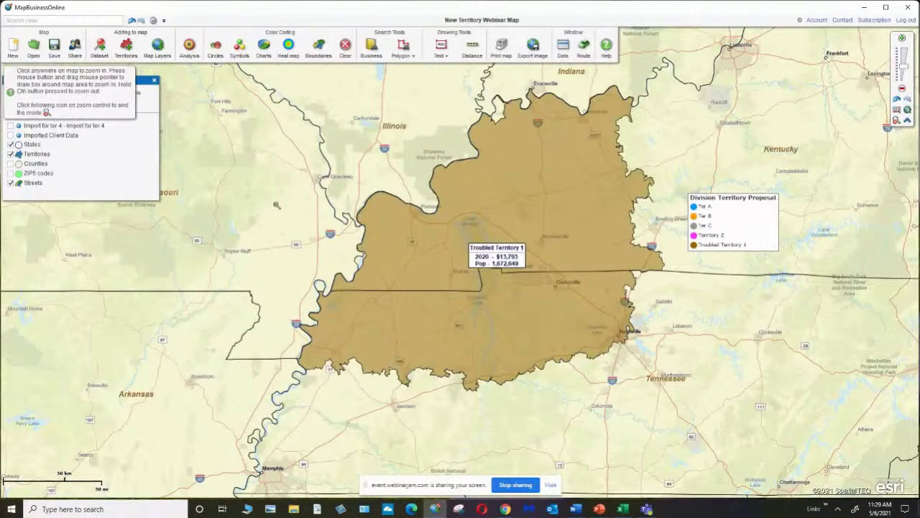
left_click_drag(264, 208, 600, 401)
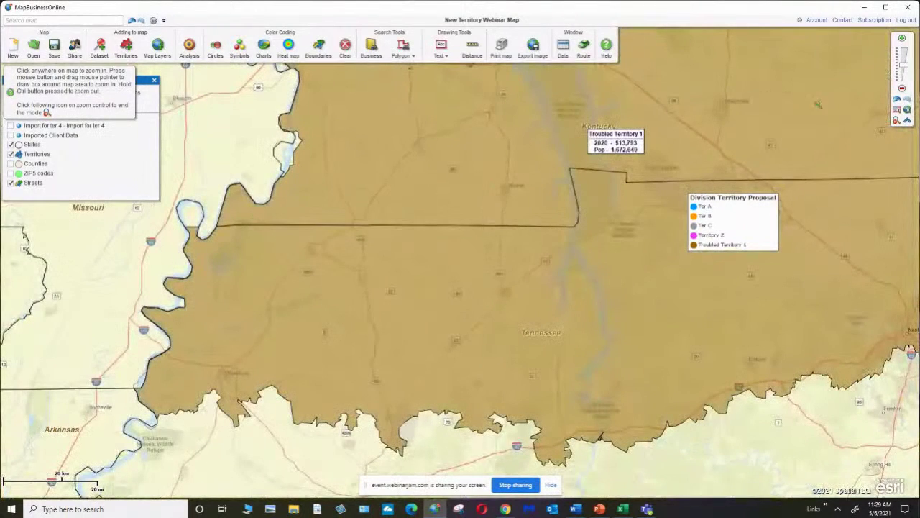
left_click(896, 122)
left_click(10, 174)
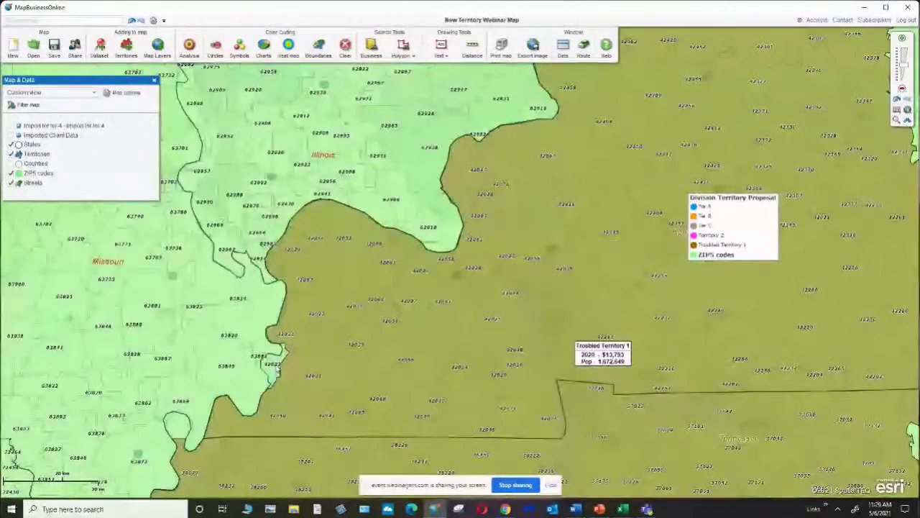
Step: Add the missing ZIP codes 42032 and 42461 on the territory's border to Troubled Territory 1 and close its data table
left_click(279, 374)
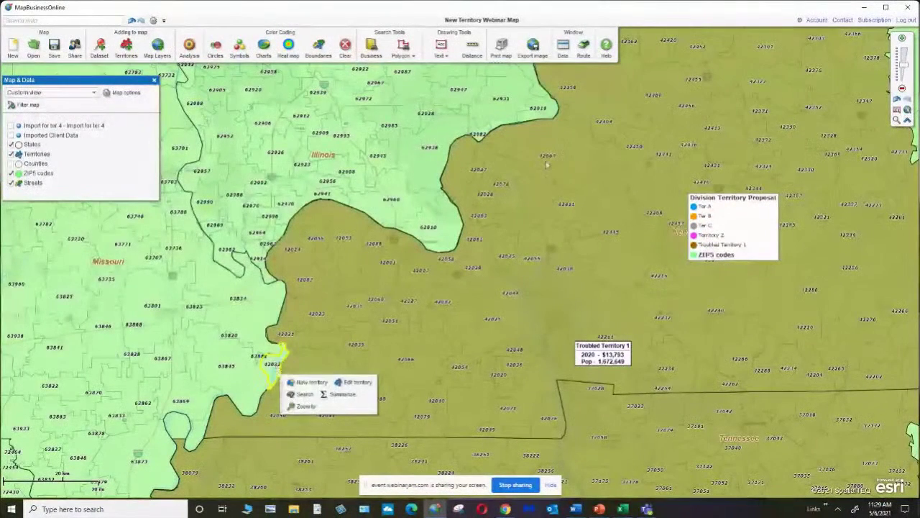
scroll(581, 156, "up", 3)
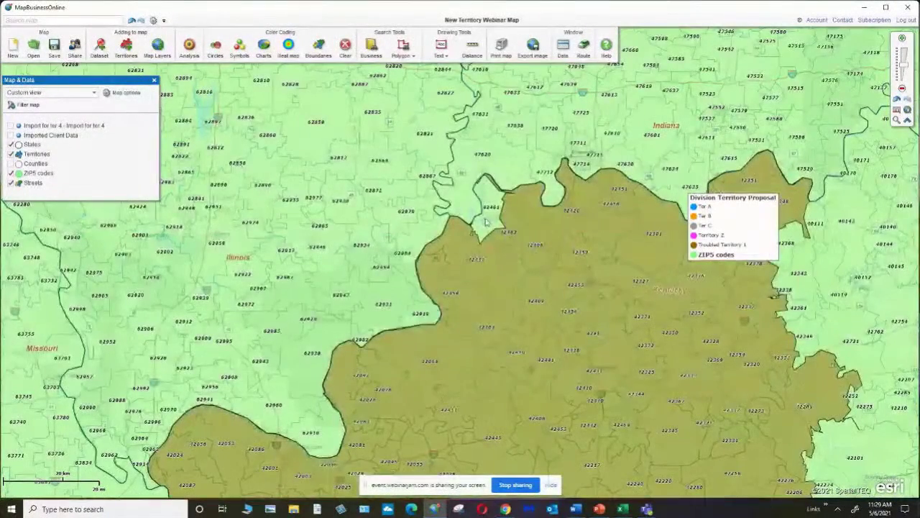
left_click(486, 223)
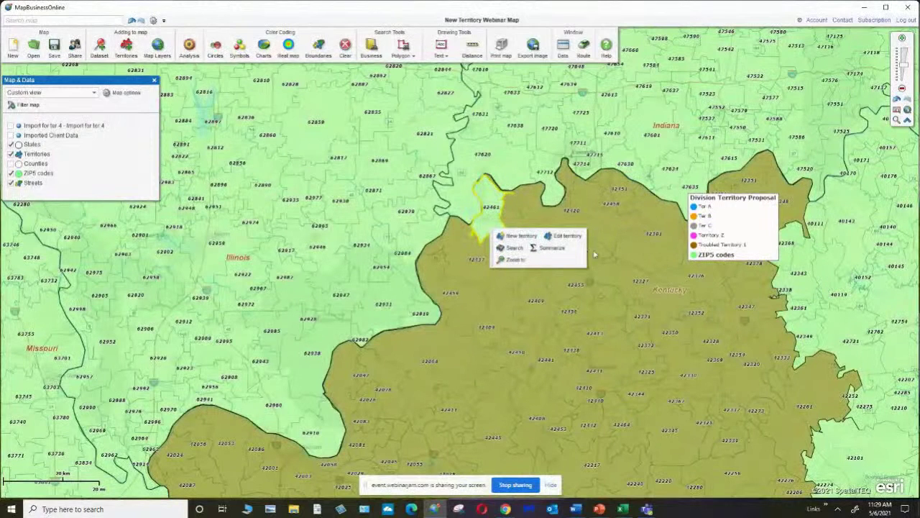
left_click(567, 237)
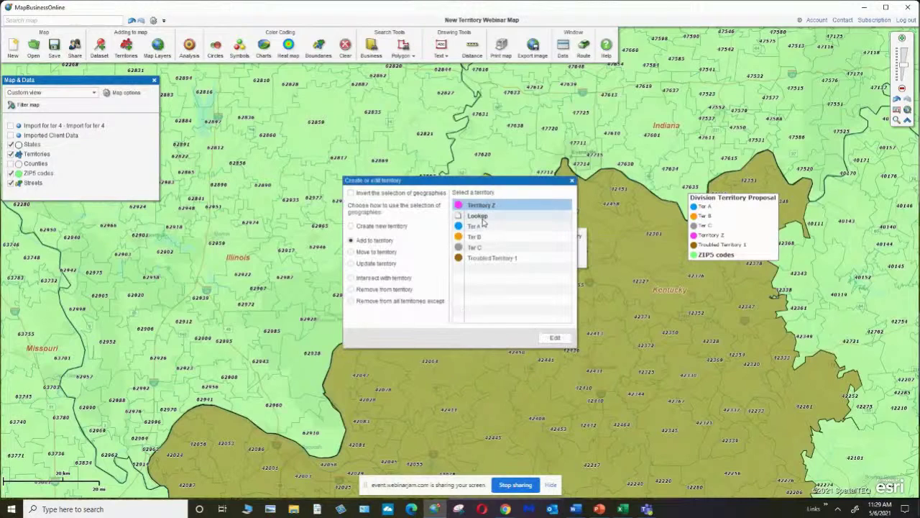
left_click(491, 257)
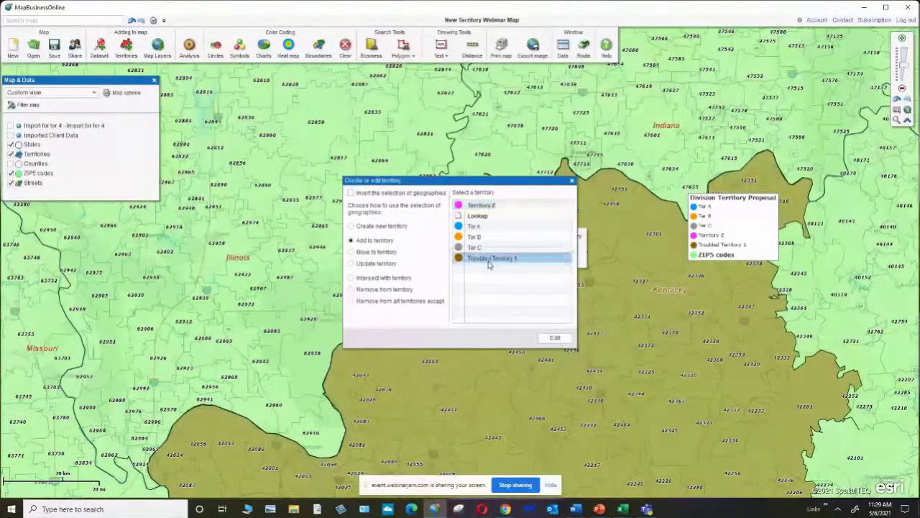
left_click(555, 338)
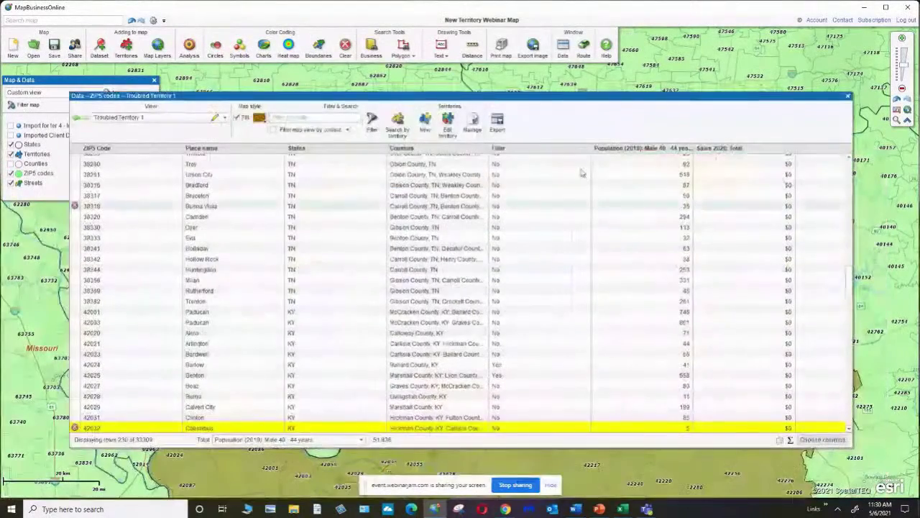
left_click(848, 97)
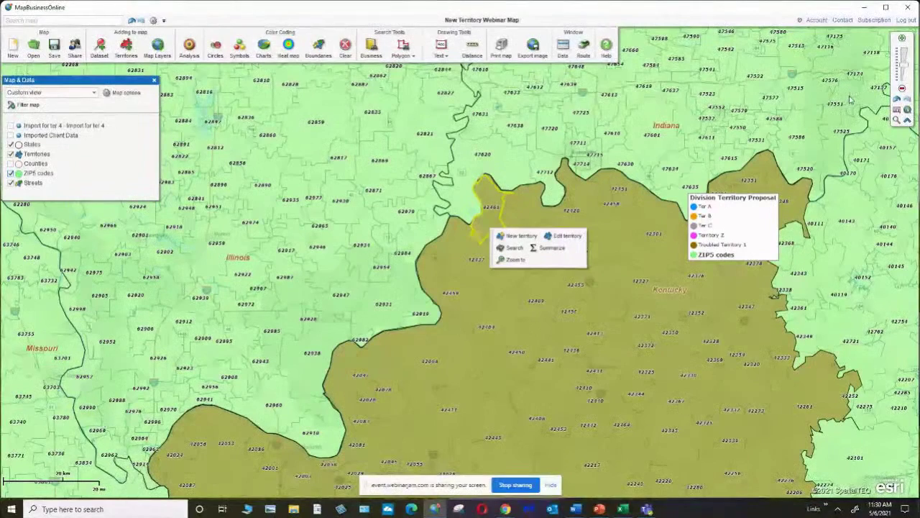
Step: Add the two small unassigned ZIP code gaps near Ter A's southern edge in Pennsylvania to Ter A and close its data table
left_click(901, 109)
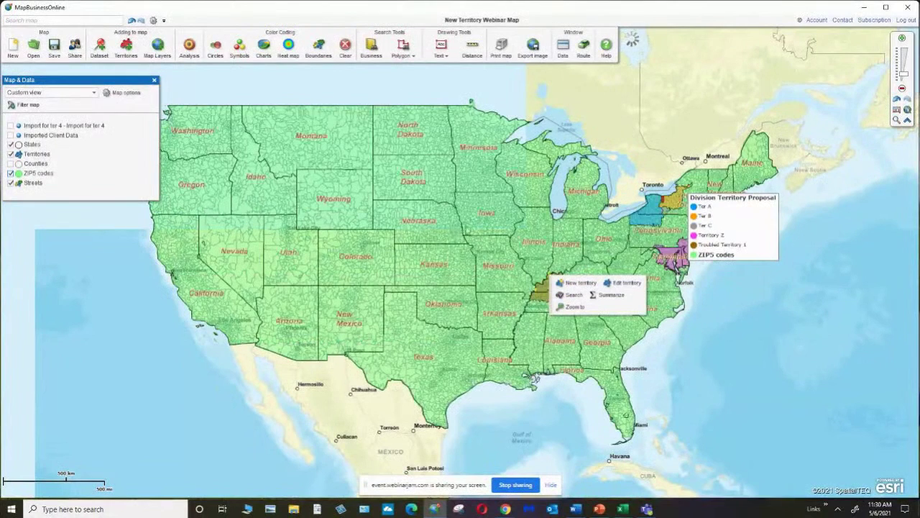
left_click(896, 121)
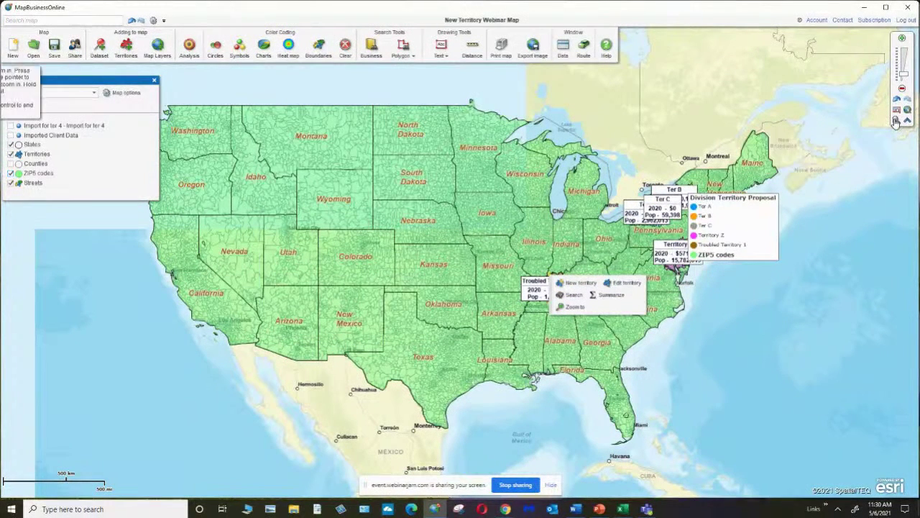
left_click_drag(617, 202, 679, 237)
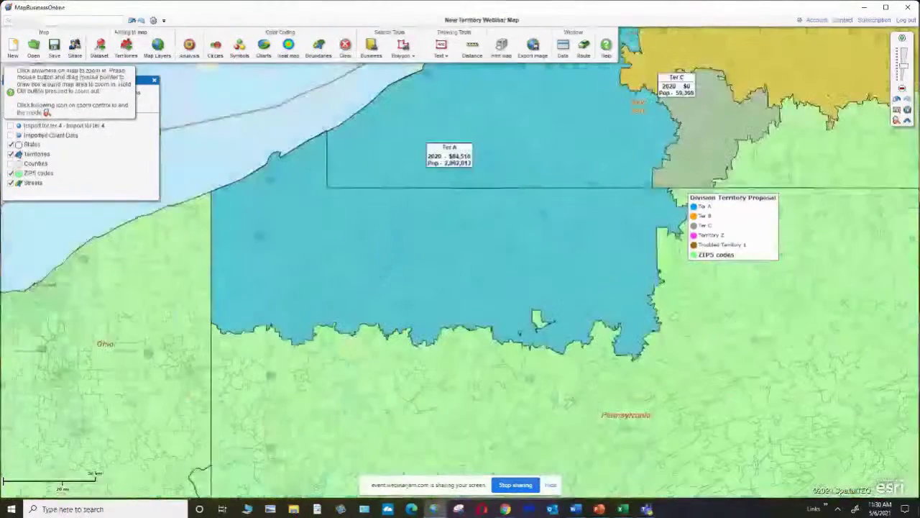
left_click(897, 121)
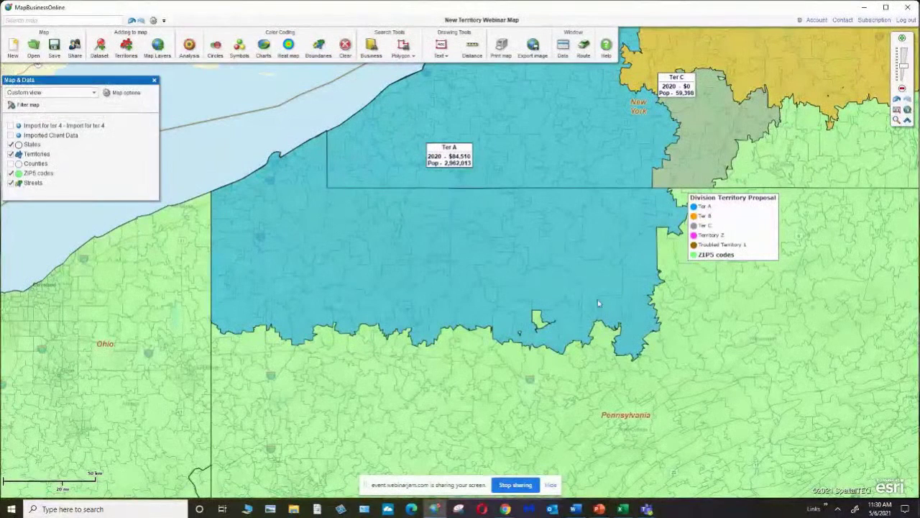
left_click(520, 337)
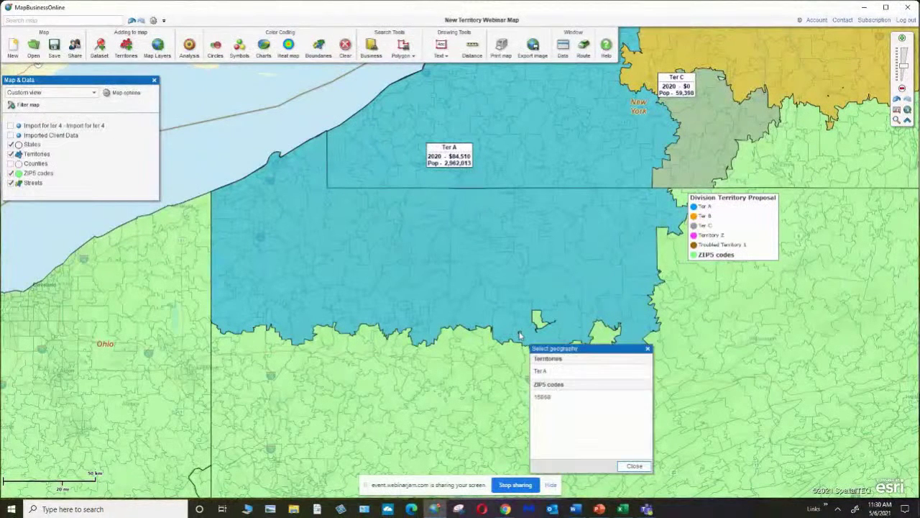
right_click(521, 336)
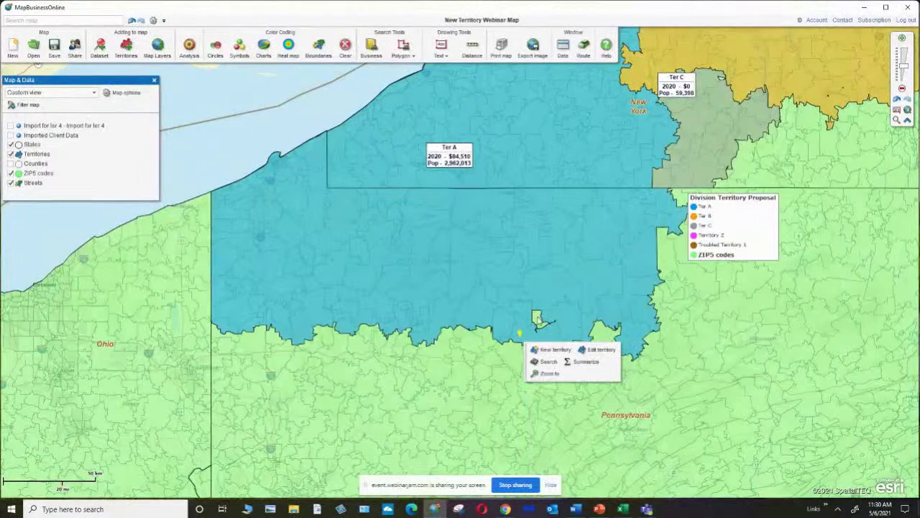
left_click(538, 320)
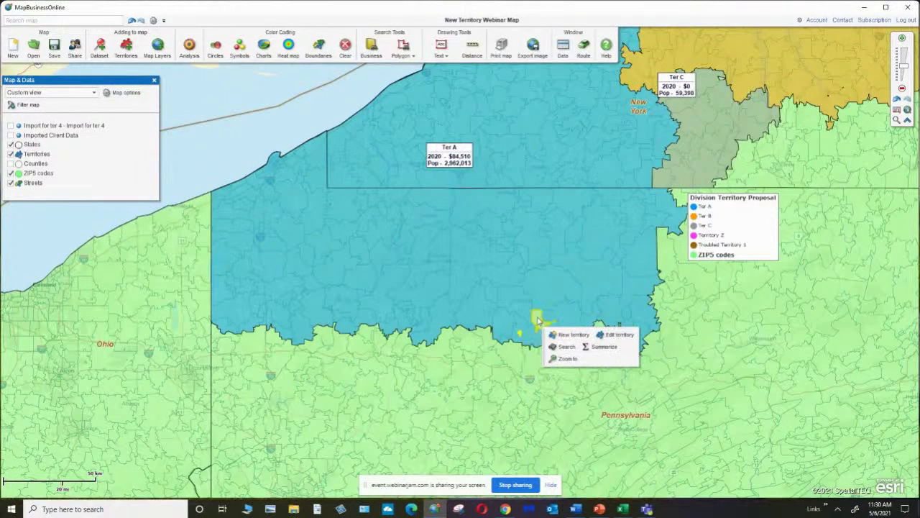
left_click(615, 335)
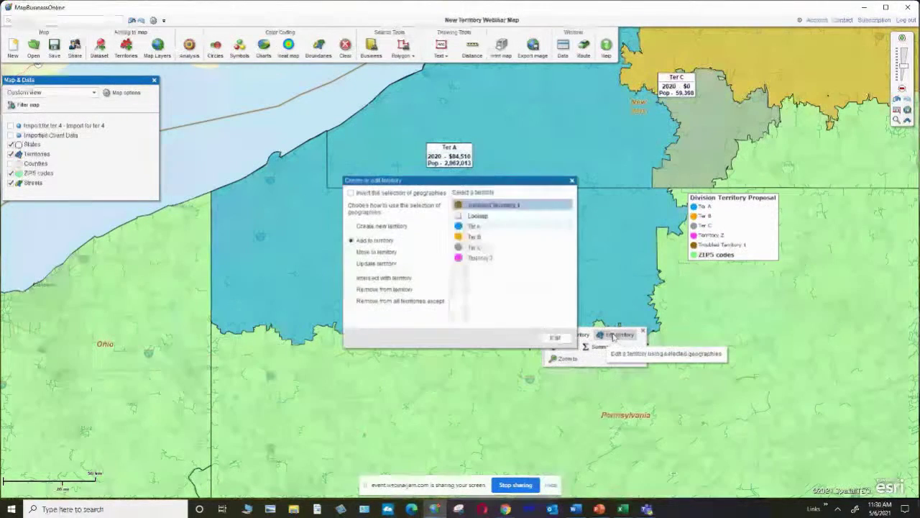
left_click(475, 227)
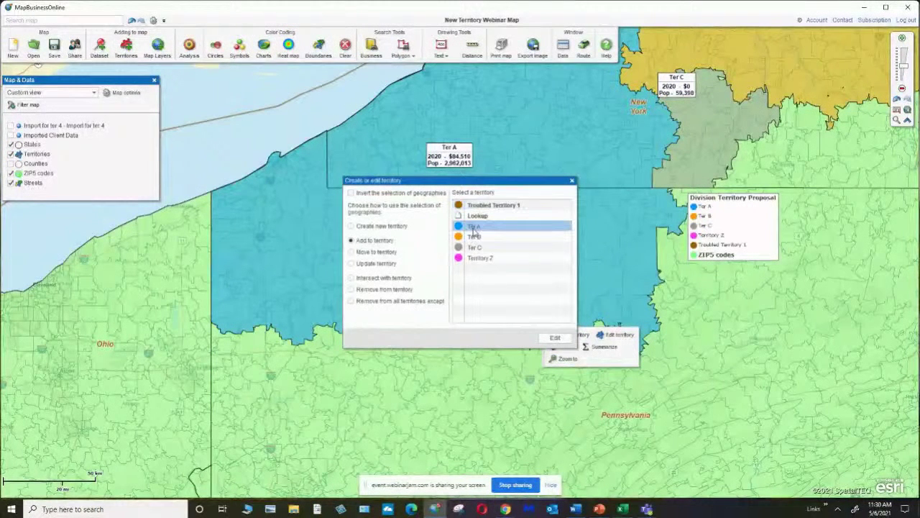
left_click(553, 338)
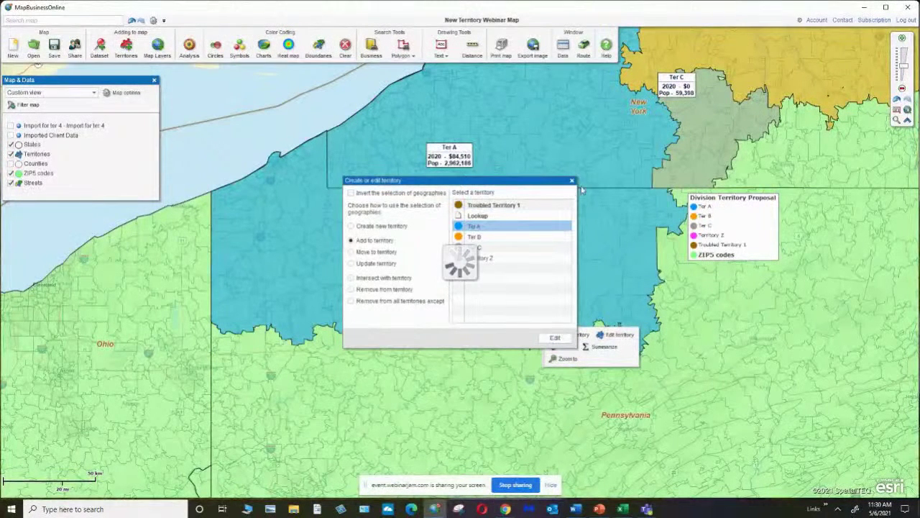
left_click(575, 181)
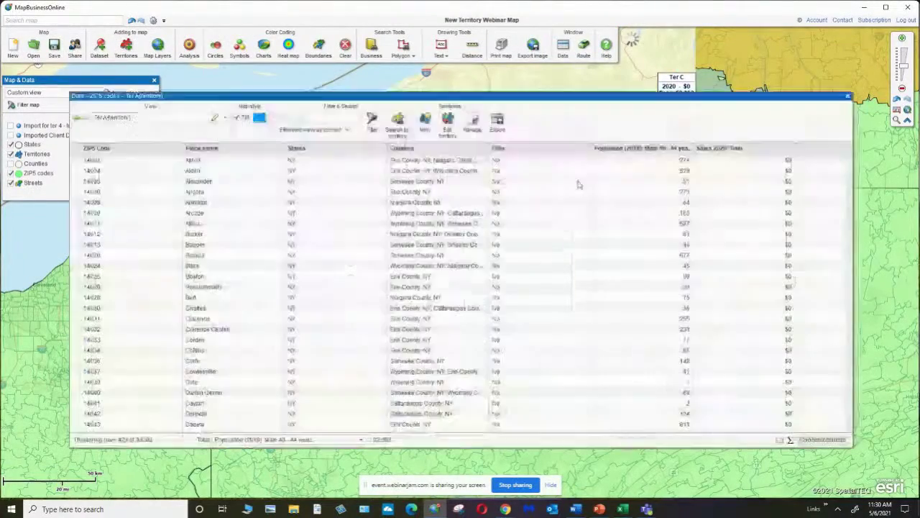
left_click(848, 99)
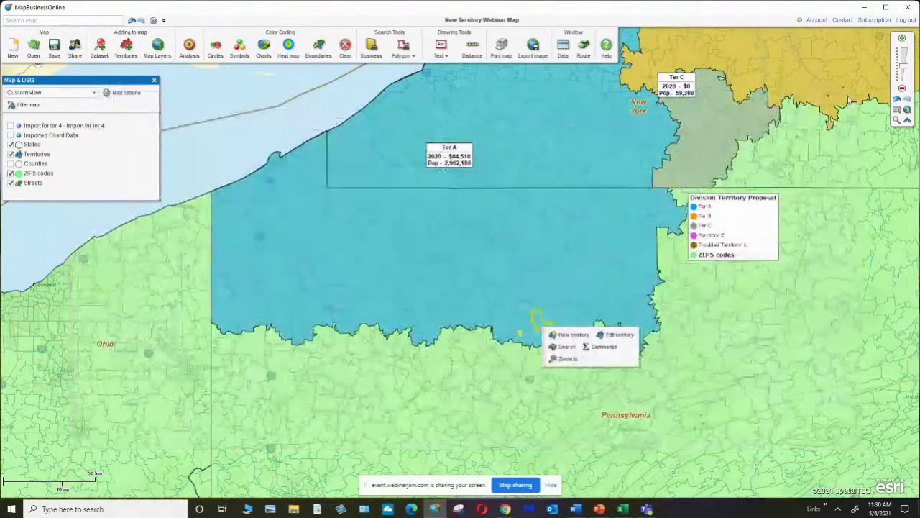
Step: Examine the options for applying the selected ZIP codes to a territory and close the dialog without editing
left_click(620, 335)
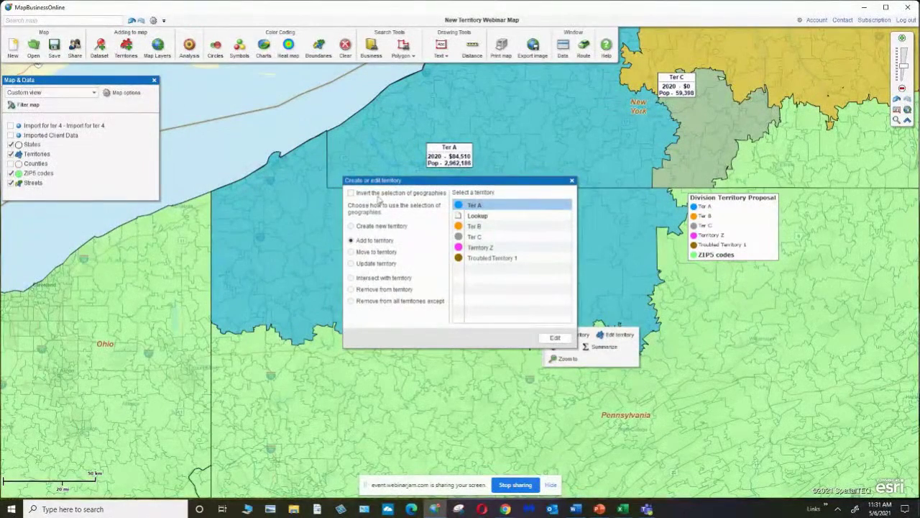
left_click(572, 181)
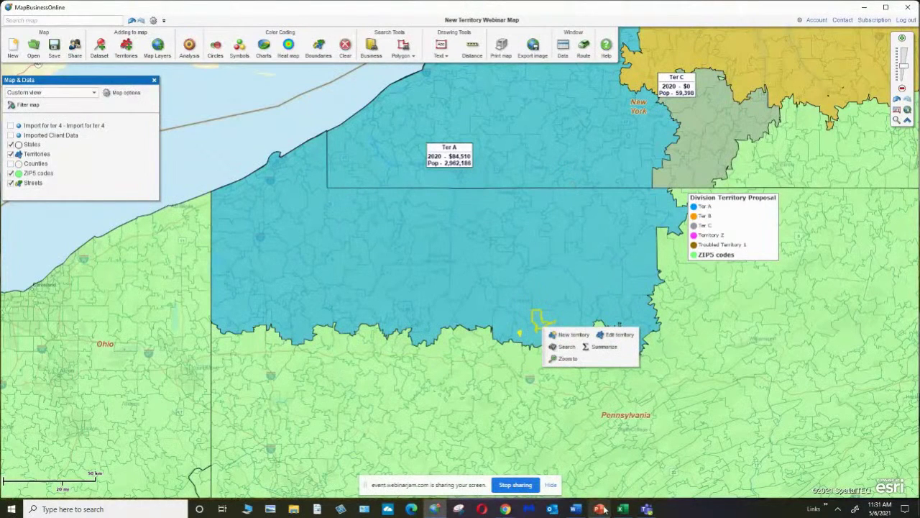
Step: Switch to the PowerPoint file Creating and Editing Territories and show slide 8, List of Territory Tips
mouse_move(601, 506)
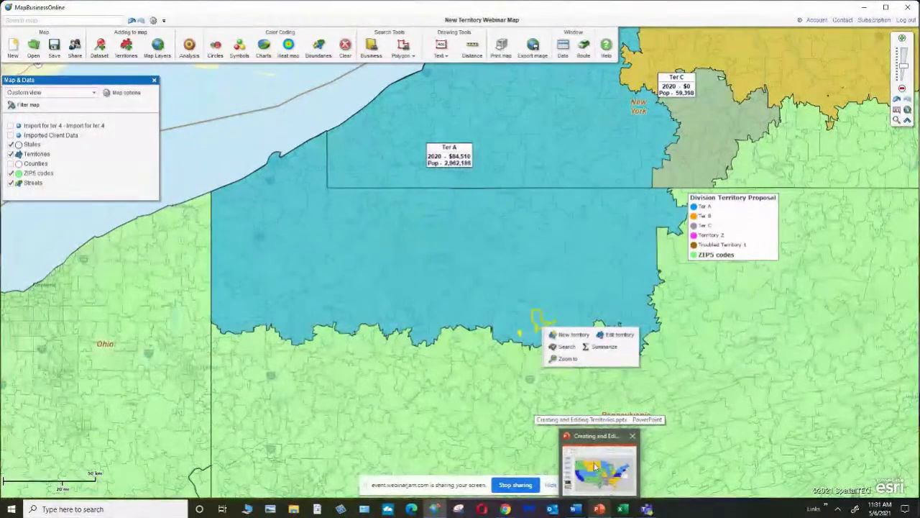
left_click(598, 475)
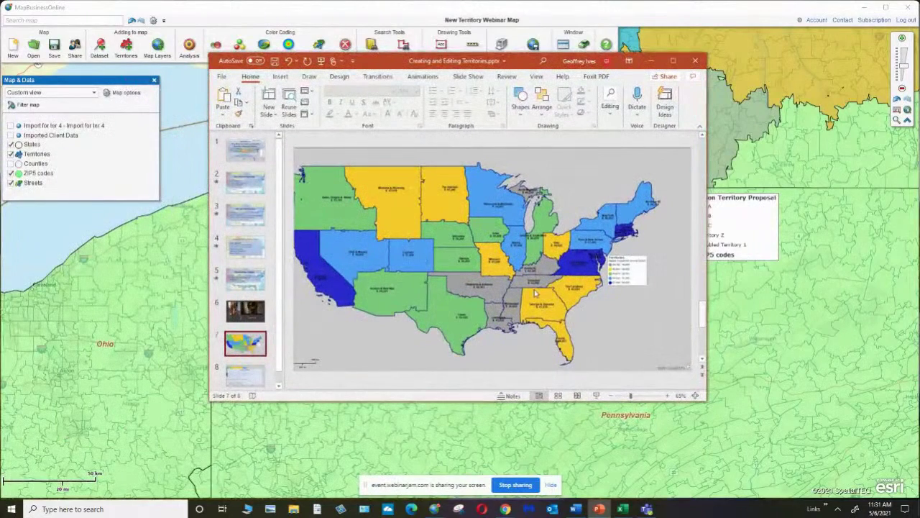
scroll(248, 338, "down", 1)
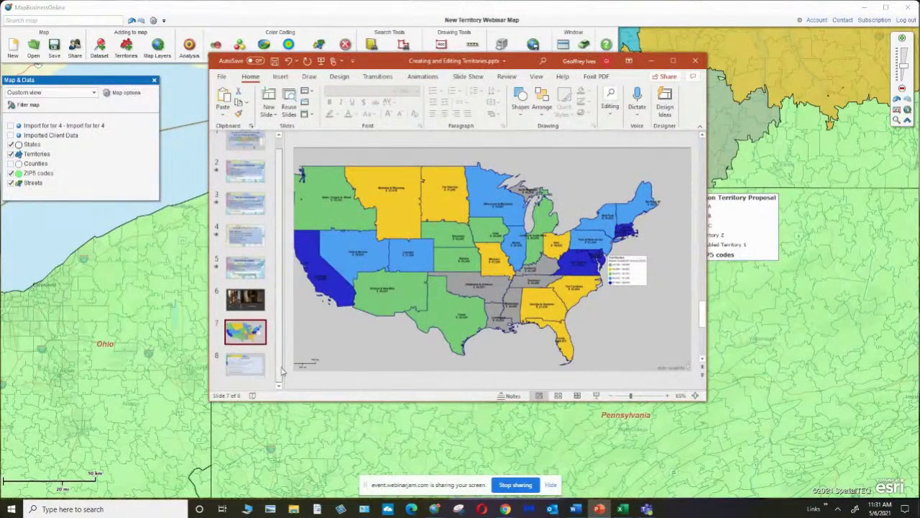
left_click(251, 367)
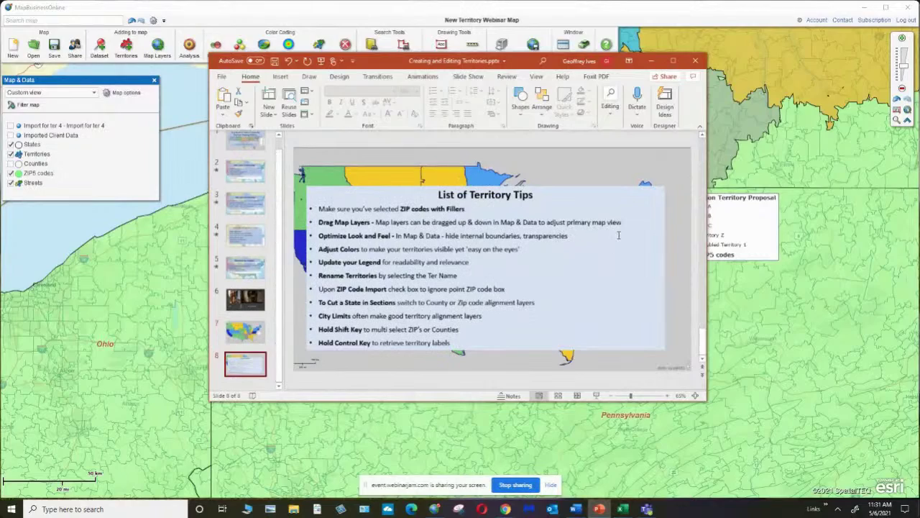
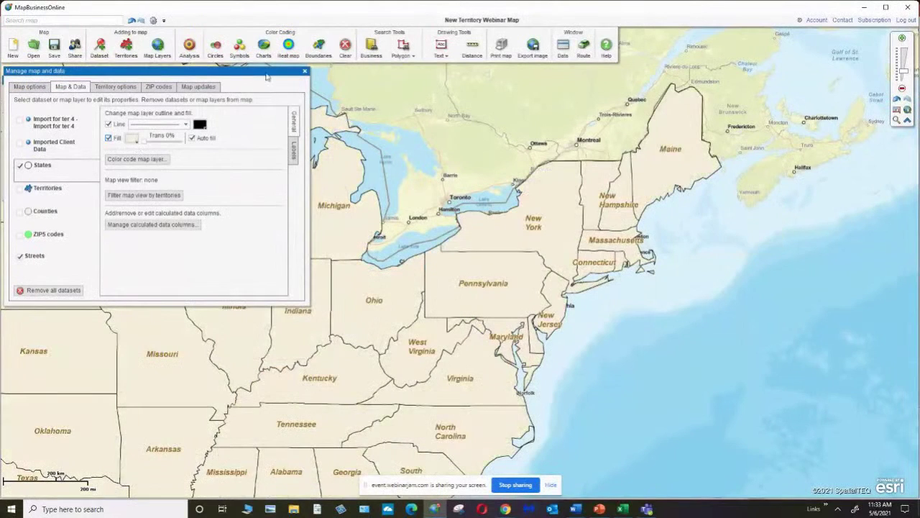
Step: Close the map and data management dialog, create a territory named New Ter from Illinois and Indiana, and close its data table
left_click(304, 73)
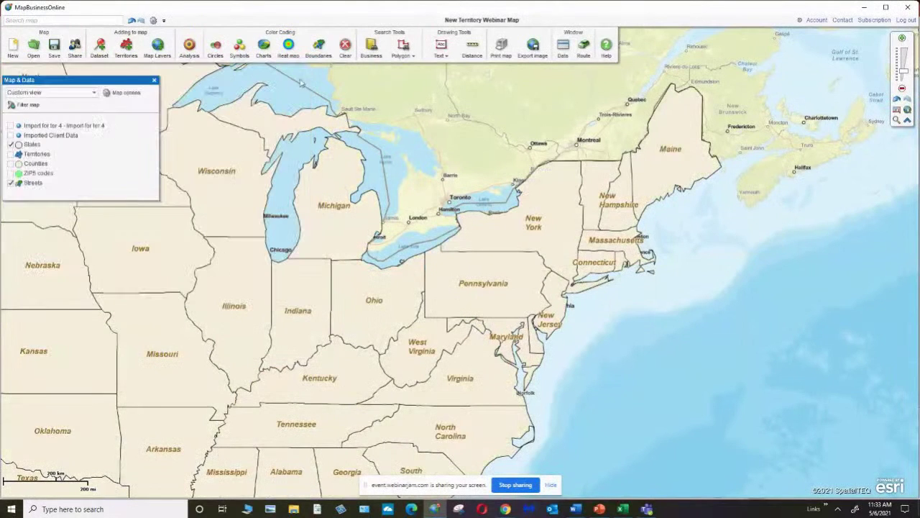
left_click(238, 296)
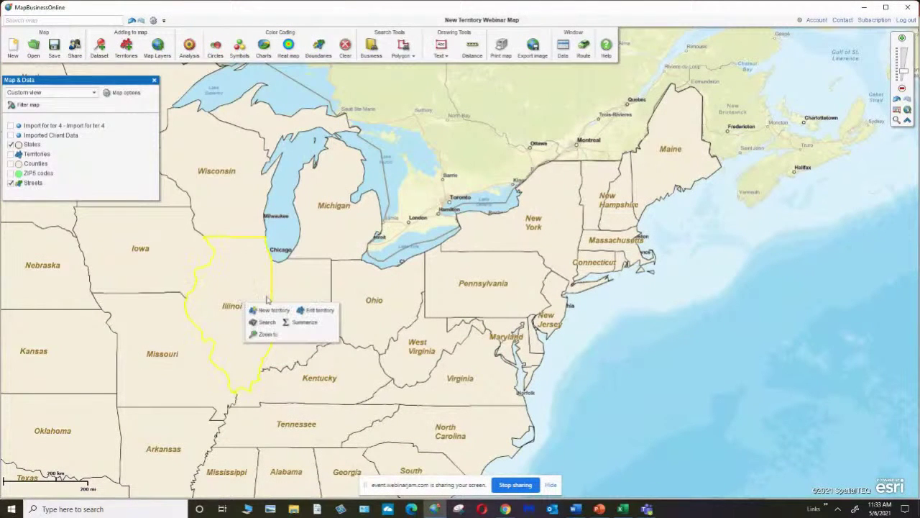
left_click(290, 294, "shift")
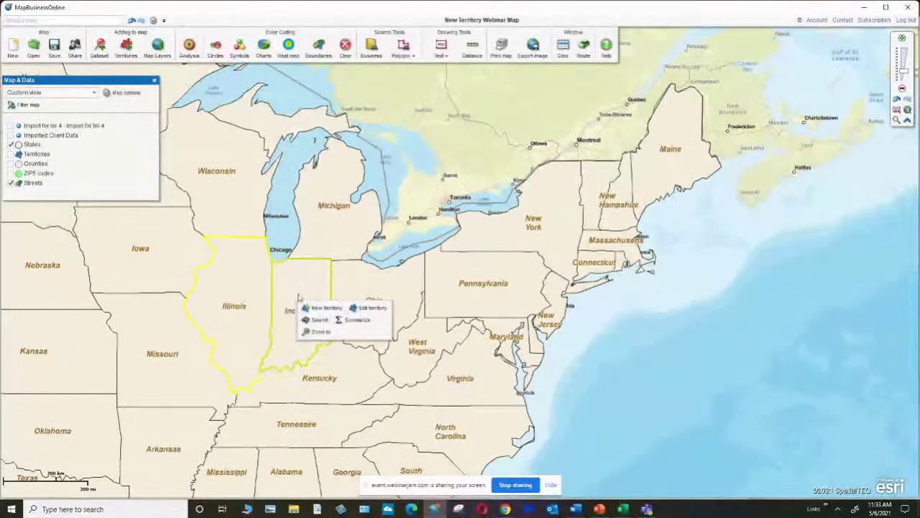
left_click(316, 309)
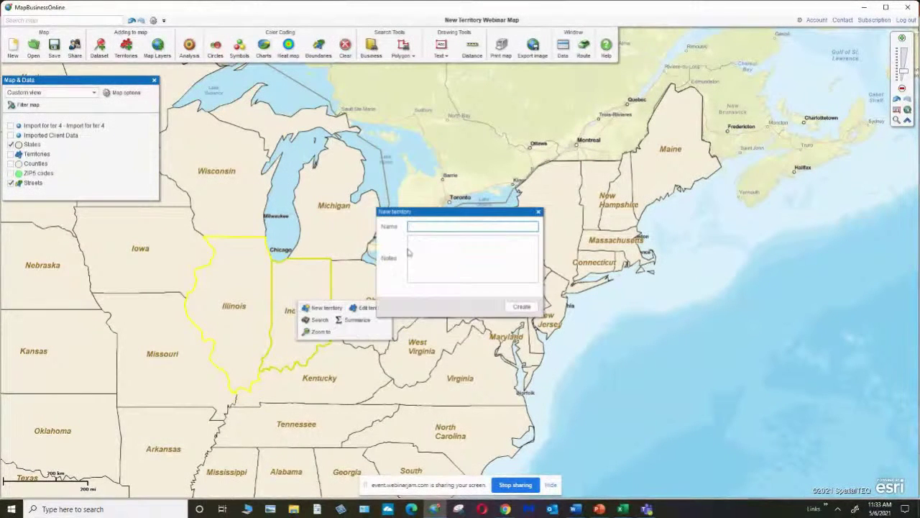
type("New Ter")
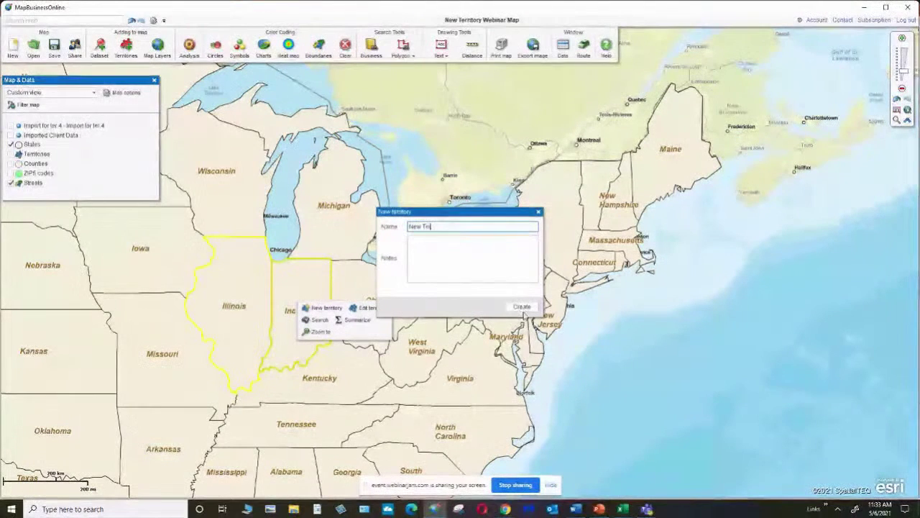
left_click(522, 308)
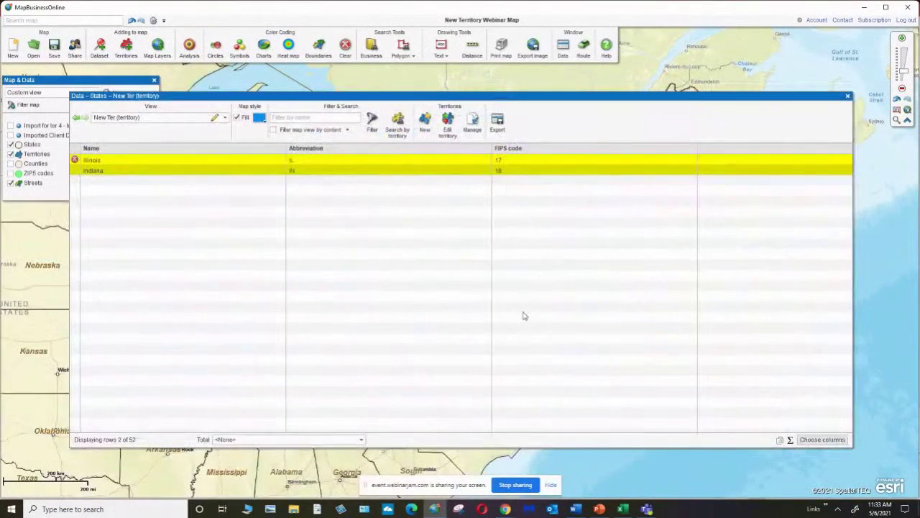
left_click(848, 97)
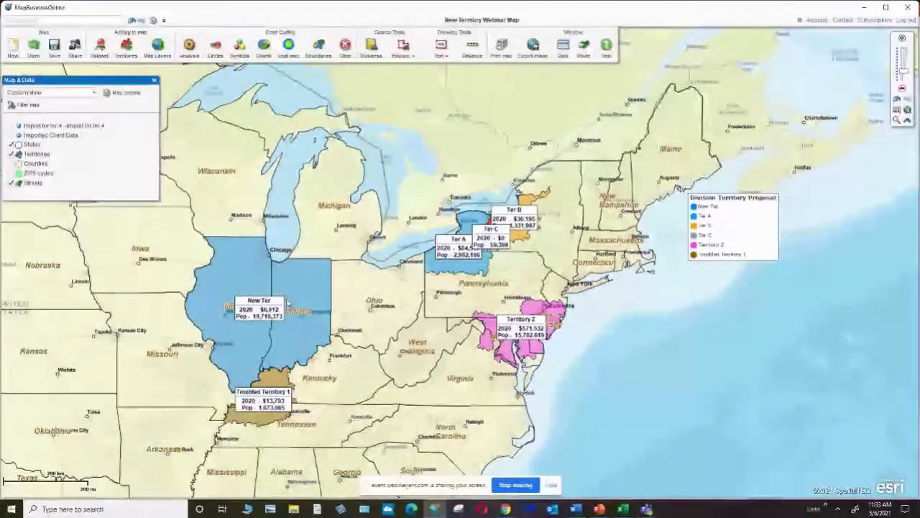
Step: Show the Counties layer on the map and delete the New Ter territory covering Illinois and Indiana
left_click(11, 163)
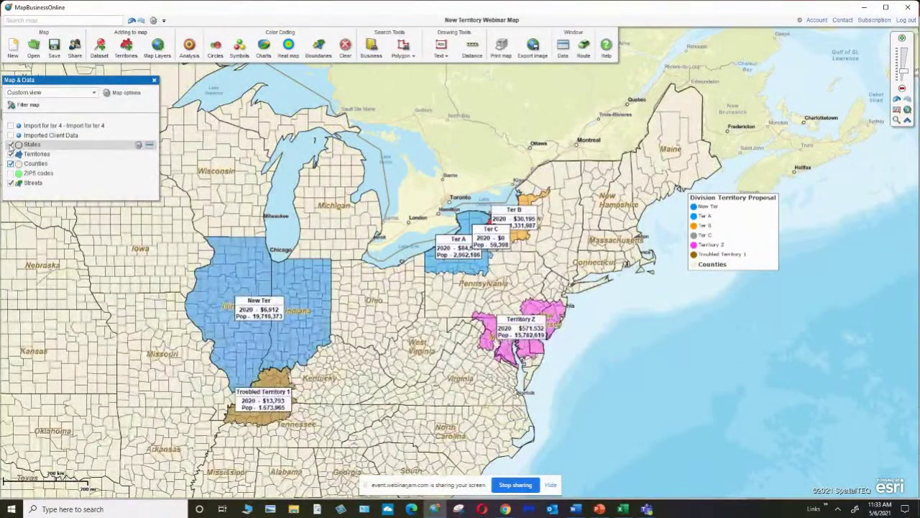
left_click(260, 309)
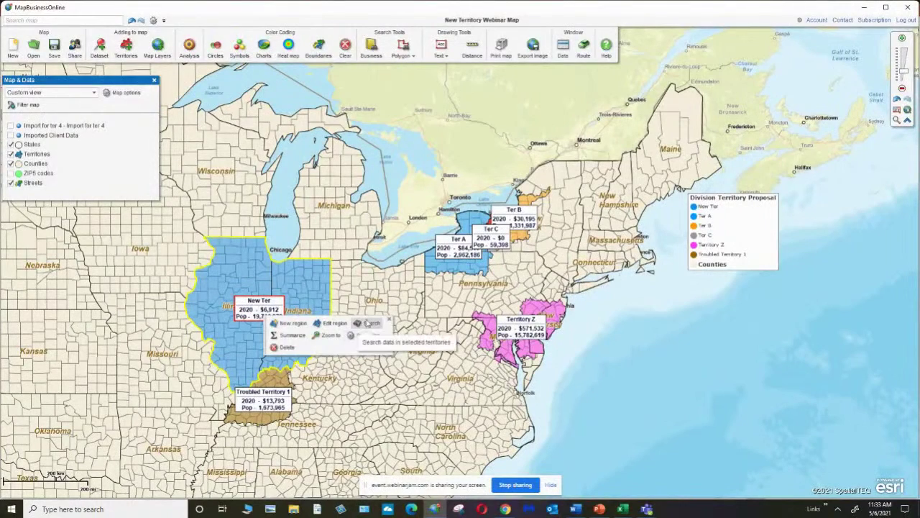
left_click(273, 348)
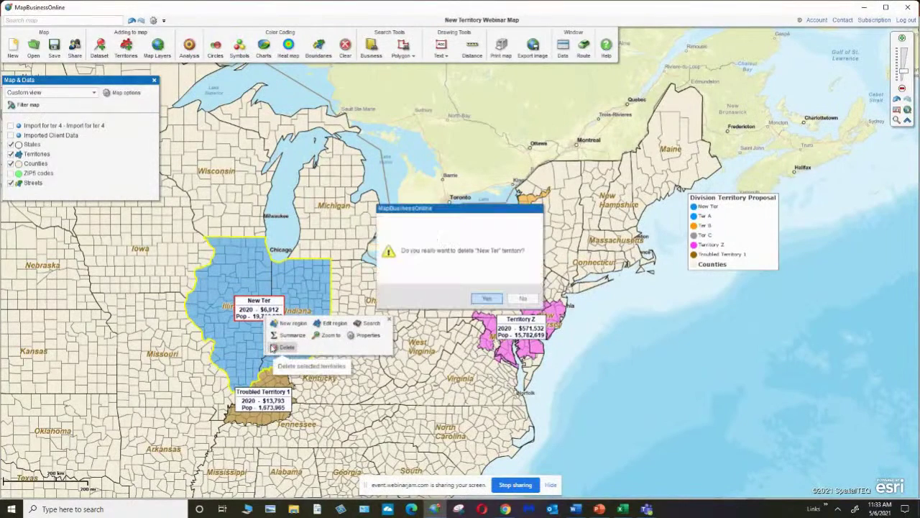
left_click(487, 298)
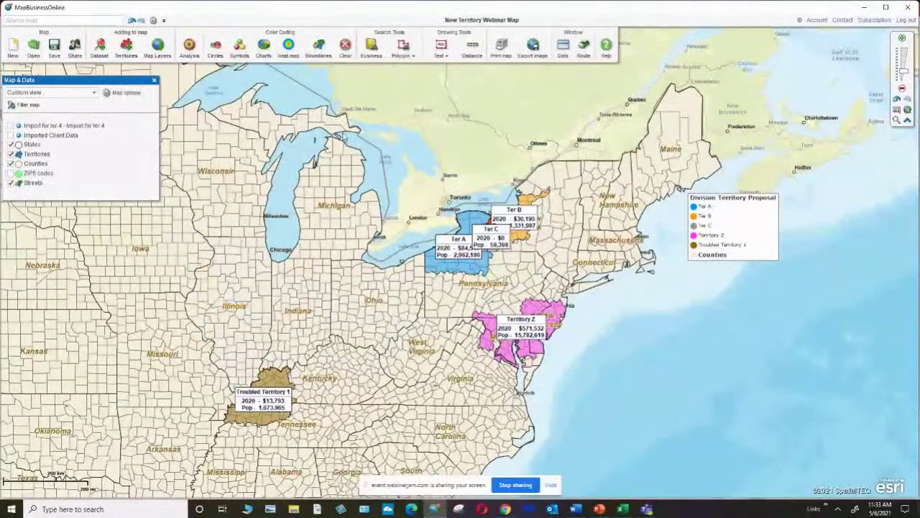
Step: Draw a search polygon around Illinois and Indiana that also takes in the southern edge of Michigan
left_click(403, 46)
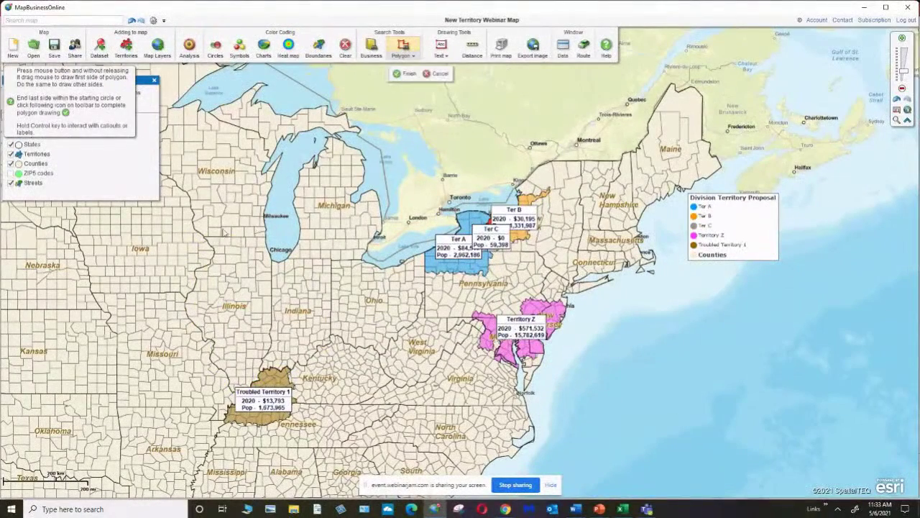
mouse_move(207, 237)
left_mouse_down()
mouse_move(387, 228)
mouse_move(372, 238)
mouse_move(374, 258)
mouse_move(329, 254)
mouse_move(328, 341)
mouse_move(281, 352)
mouse_move(314, 348)
mouse_move(303, 362)
mouse_move(259, 366)
mouse_move(237, 392)
mouse_move(215, 332)
left_mouse_up()
mouse_move(215, 333)
left_mouse_down()
mouse_move(195, 319)
mouse_move(193, 302)
mouse_move(217, 253)
mouse_move(208, 237)
left_mouse_up()
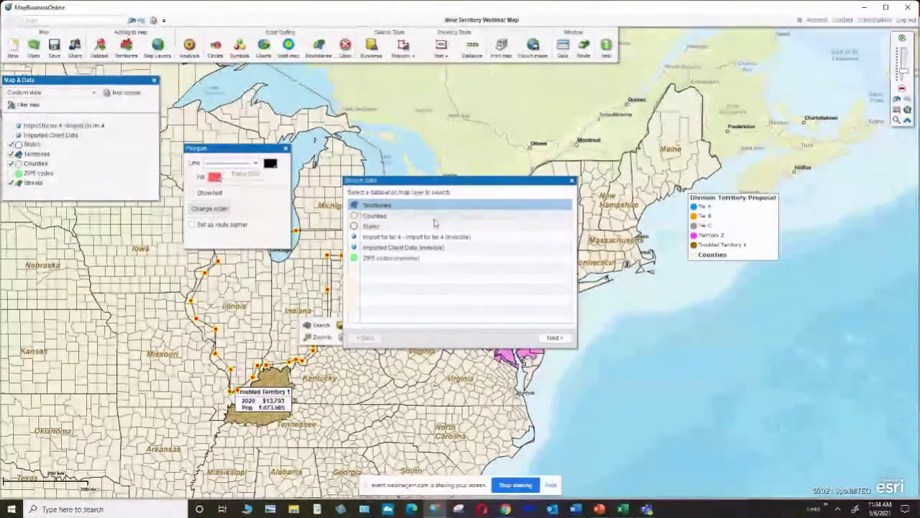
Step: Create a new territory named New Ter from the counties within the polygon, close its data table, and deselect the polygon
left_click(402, 215)
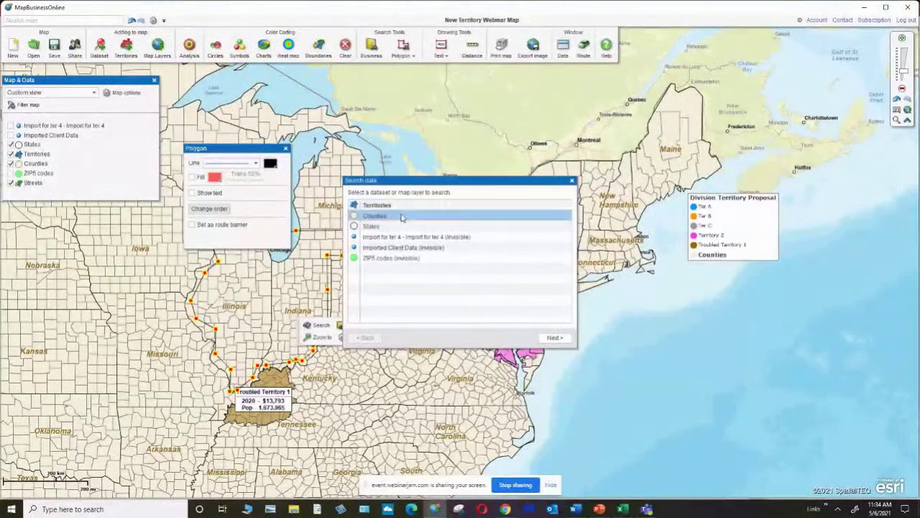
left_click(555, 338)
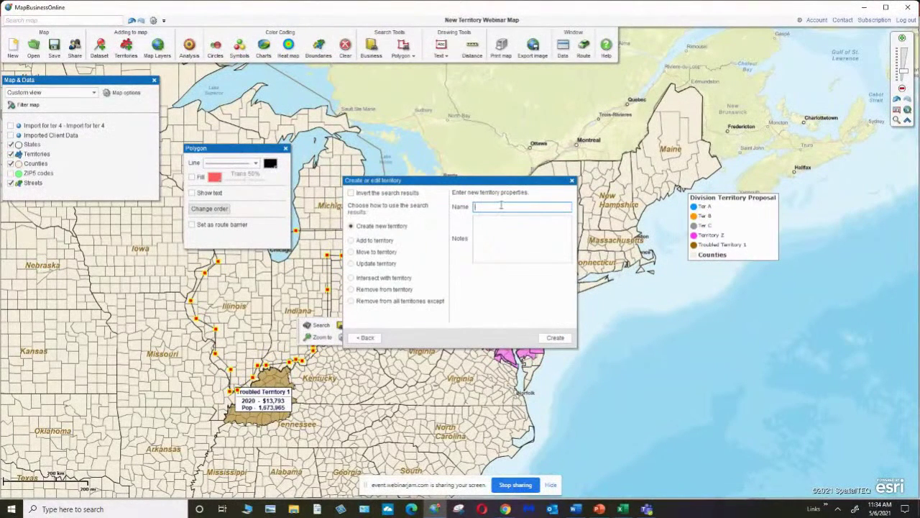
type("New Ter")
left_click(555, 338)
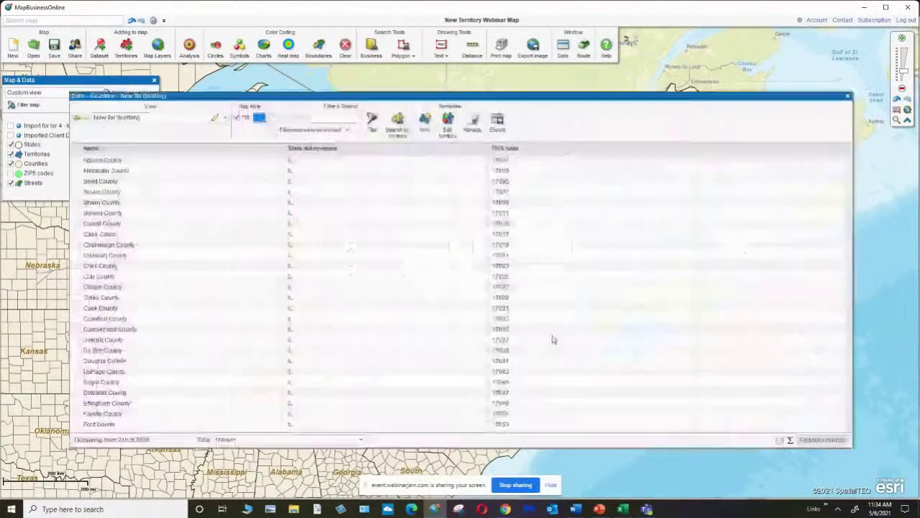
left_click(848, 96)
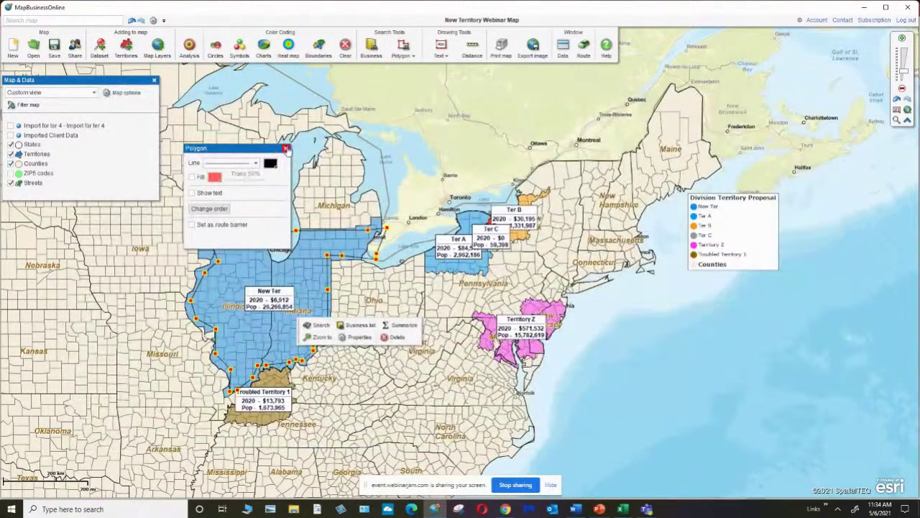
left_click(286, 149)
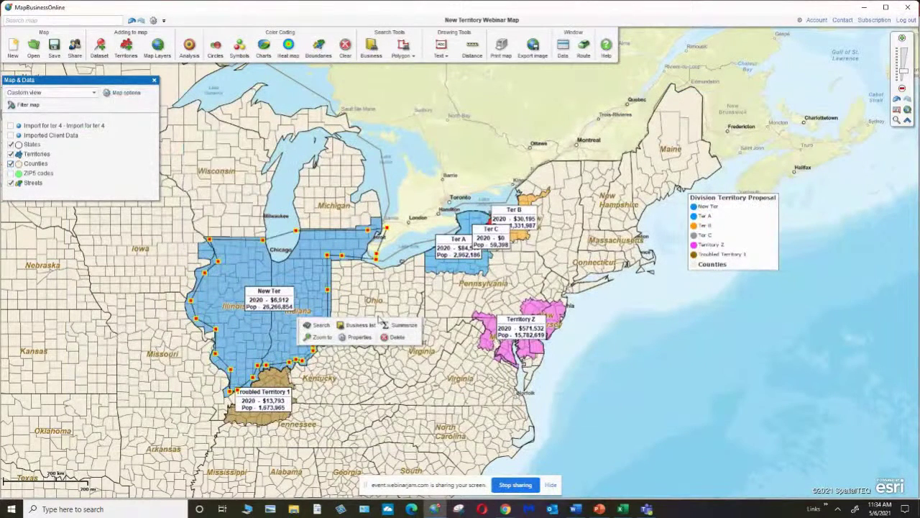
left_click(647, 342)
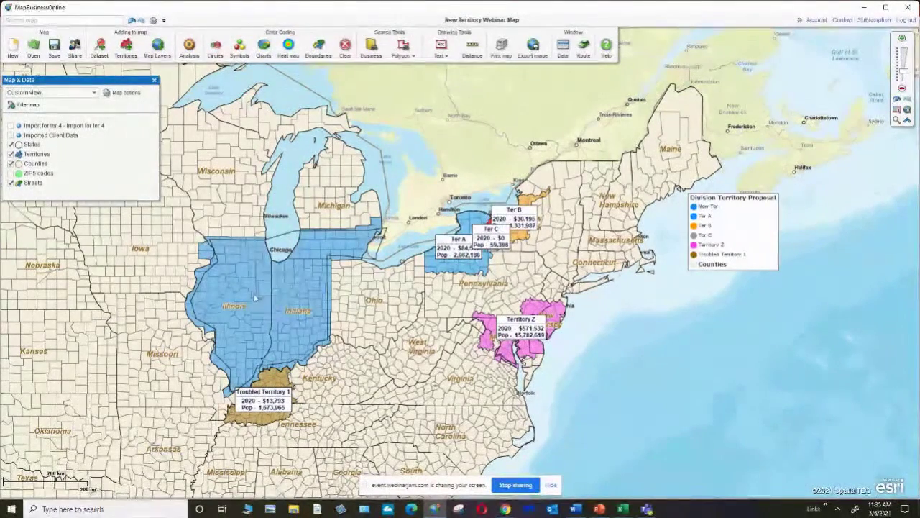
Step: Multi-select two neighbouring counties in Ohio and clear the selection
mouse_move(258, 299)
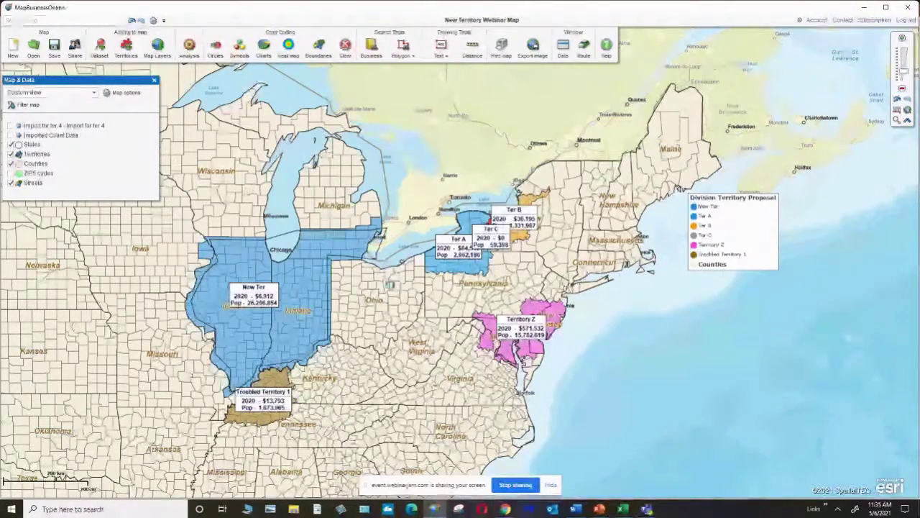
left_click(390, 284)
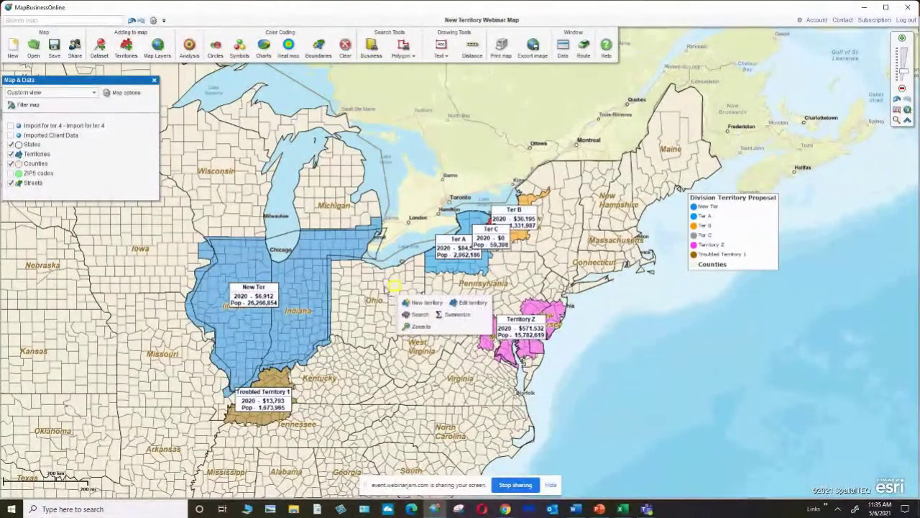
left_click(381, 288, "shift")
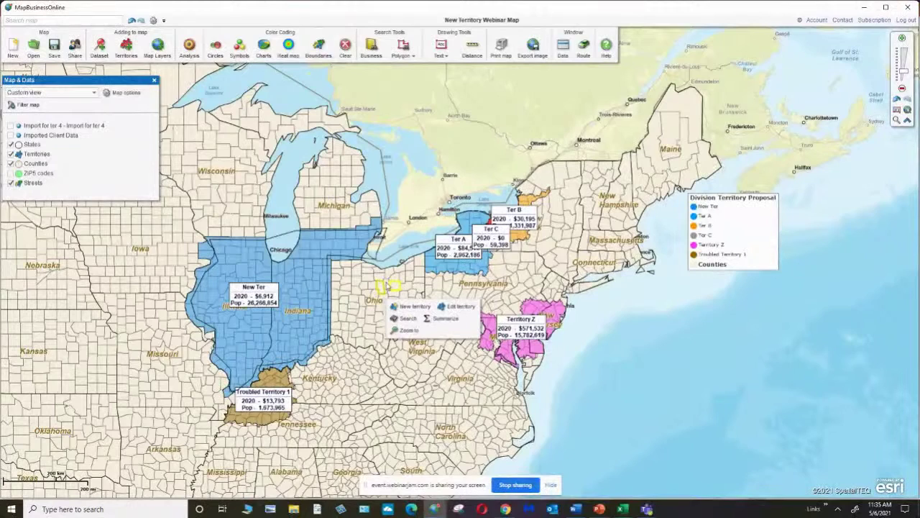
left_click(508, 239)
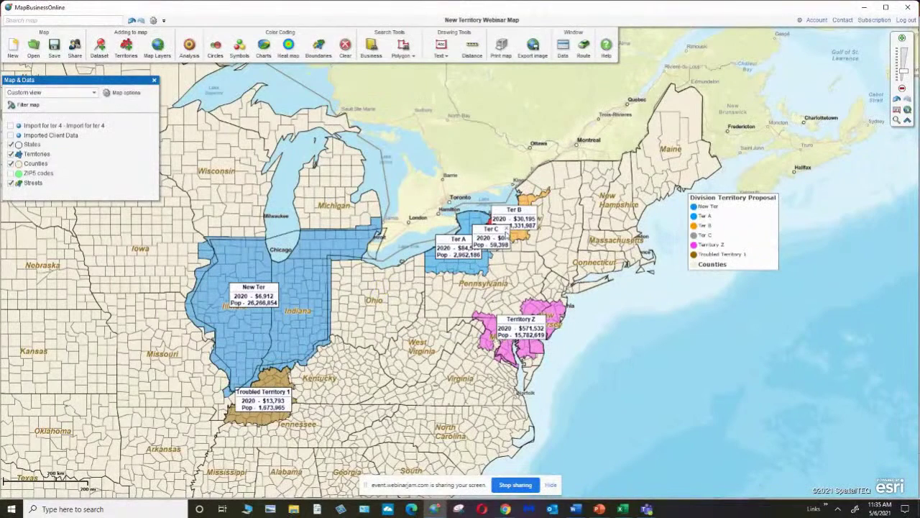
Step: Hide Ter C's label and restore it on the territory
left_click(506, 228)
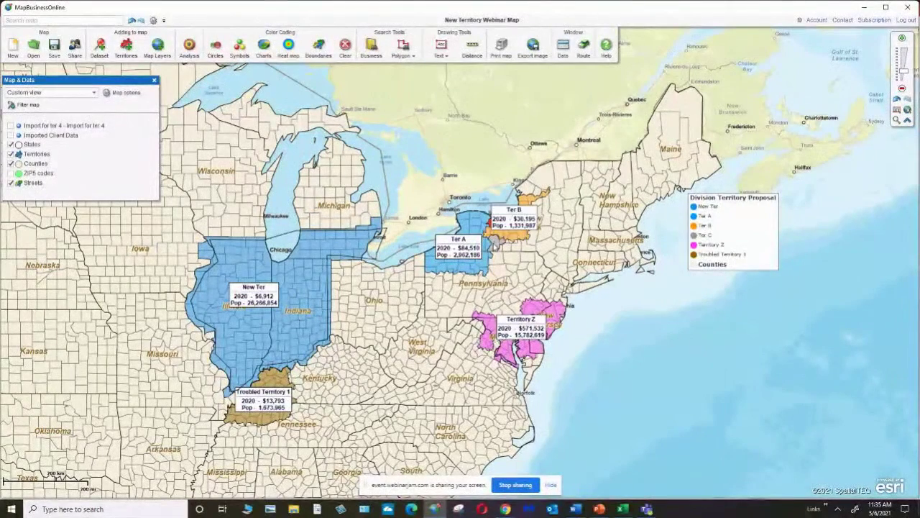
left_click(495, 246)
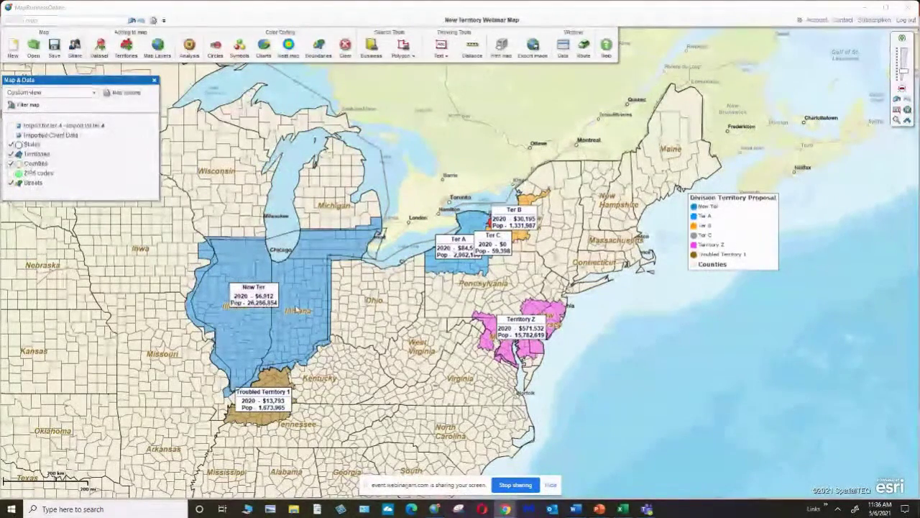
Step: Open the Counties data table and review the demographic data columns available for it, leaving the column selection as it is
left_click(563, 48)
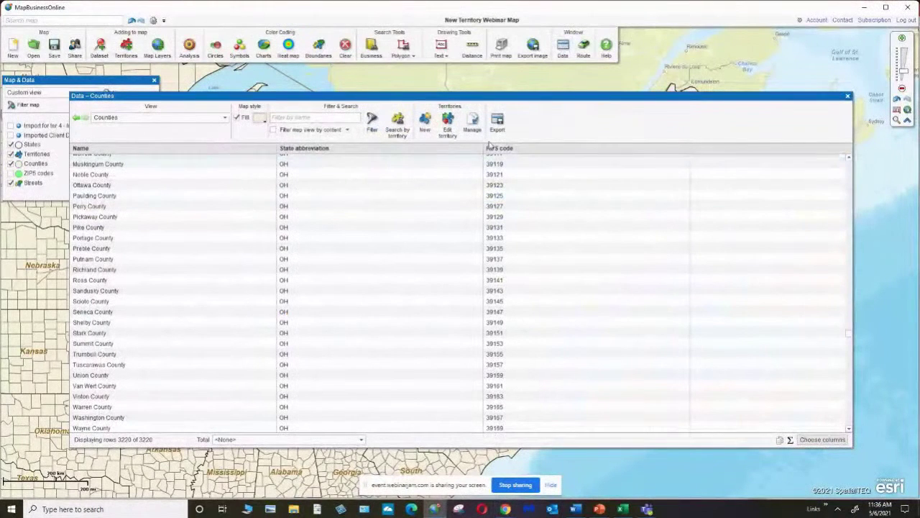
left_click(522, 157)
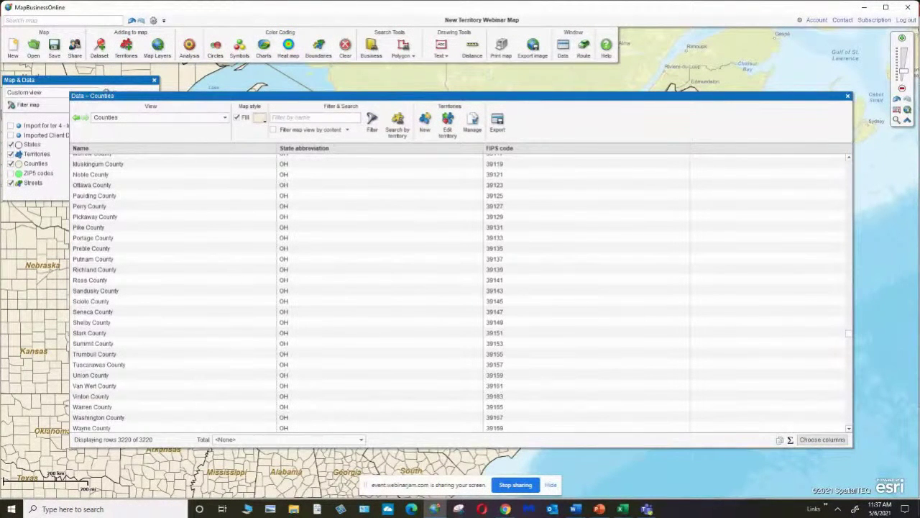
key("alt+Tab")
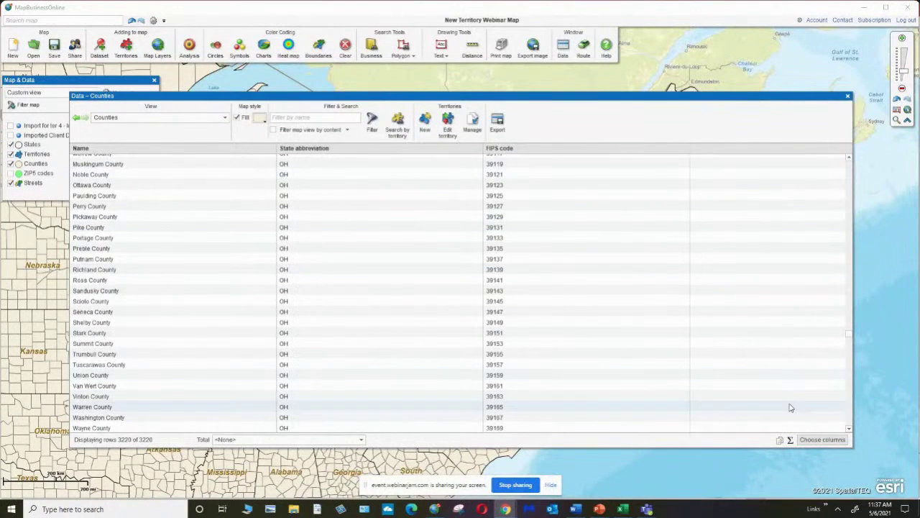
left_click(822, 440)
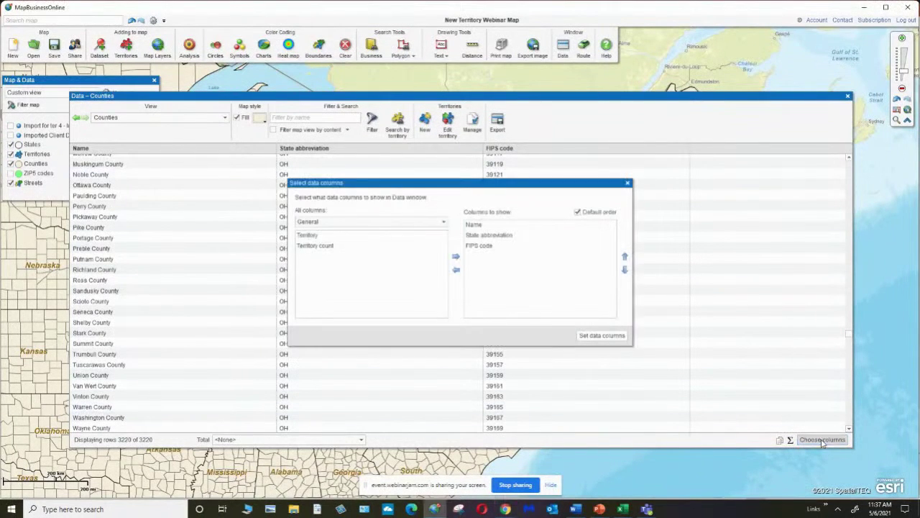
left_click(443, 222)
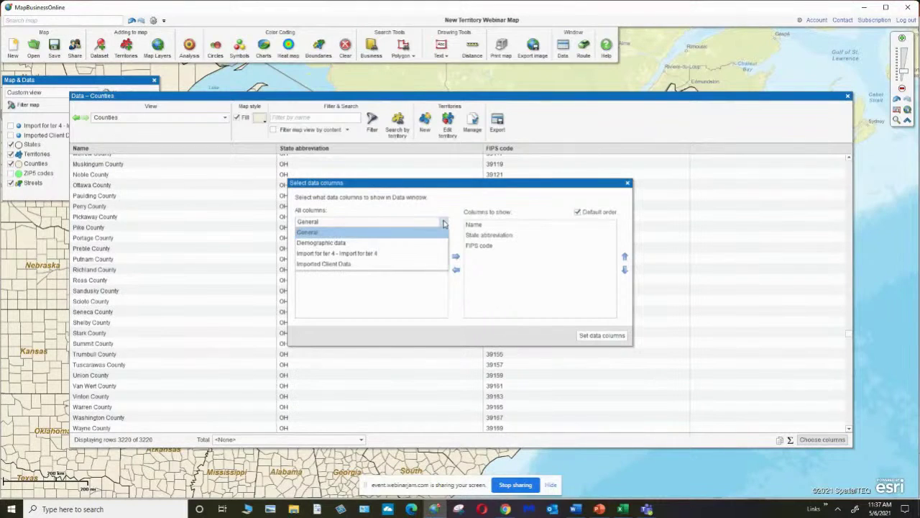
left_click(353, 245)
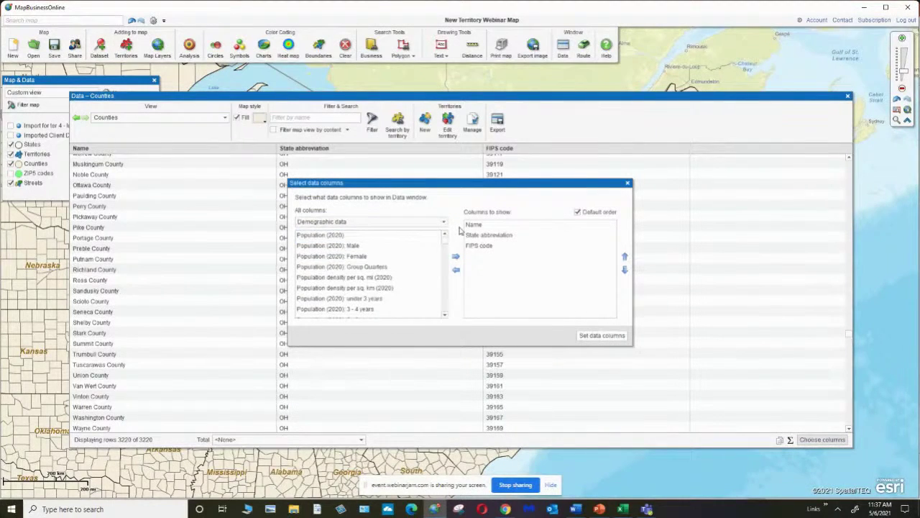
left_click(327, 235)
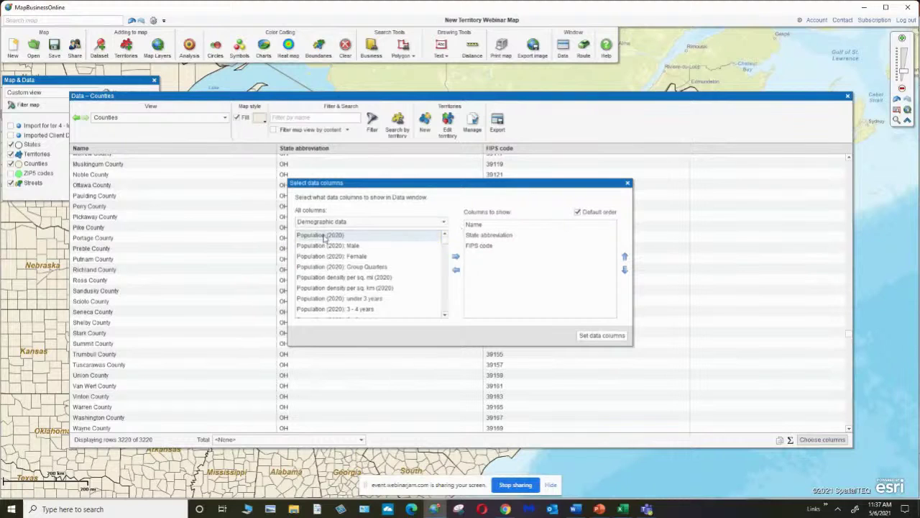
left_click(597, 334)
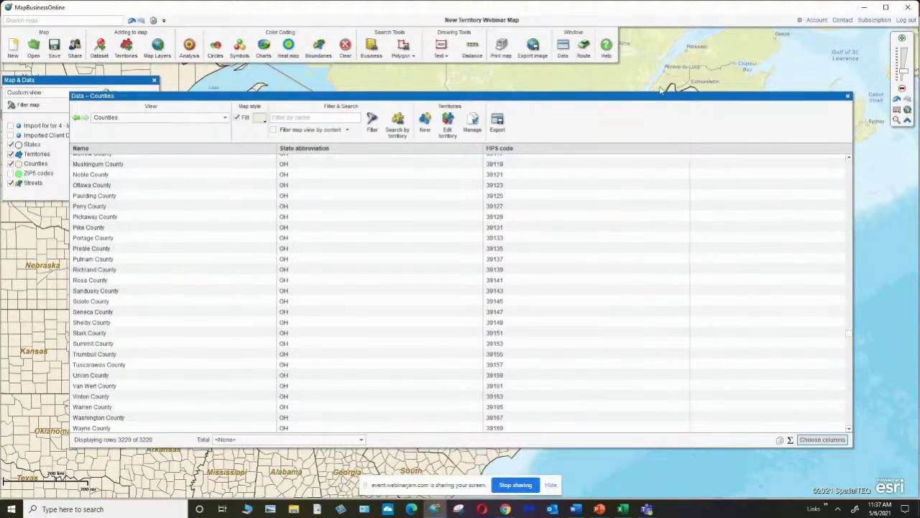
Step: Move the Counties data table clear of the map, show the Imported Client Data layer, and move the table back
left_click_drag(667, 99, 723, 329)
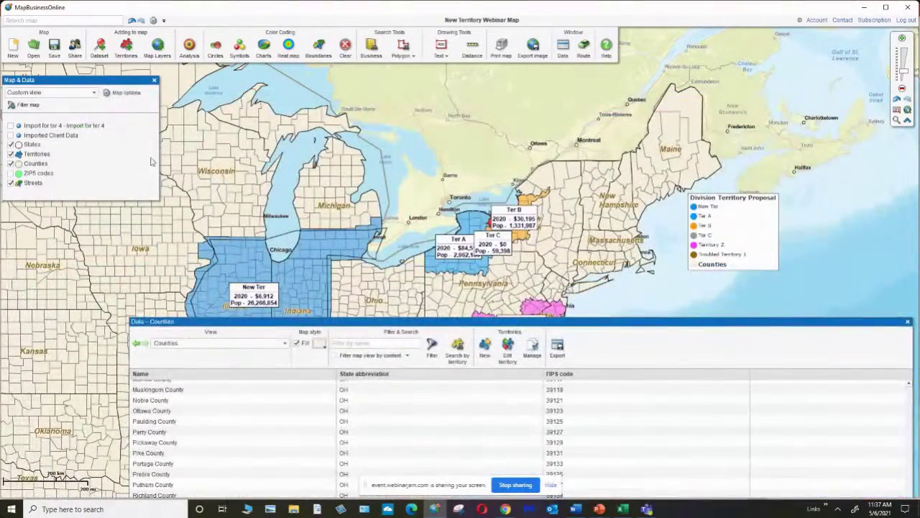
left_click(11, 135)
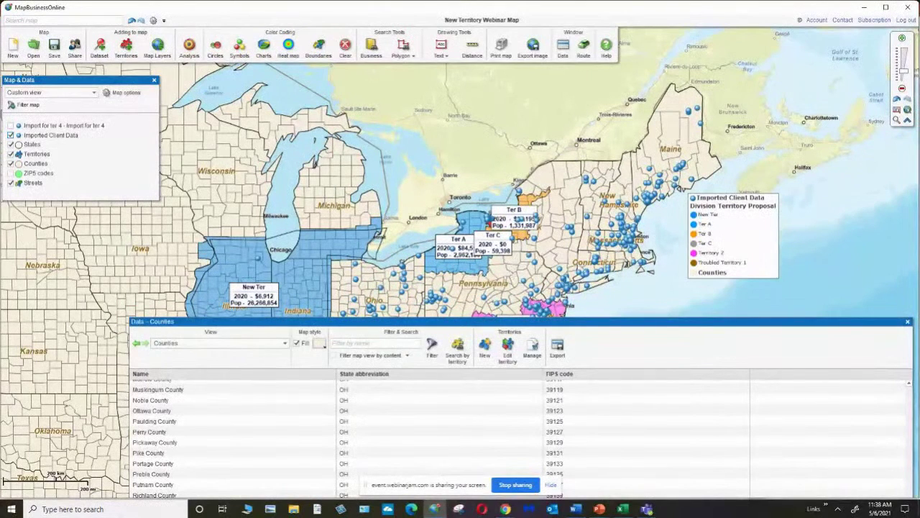
left_click_drag(597, 322, 554, 93)
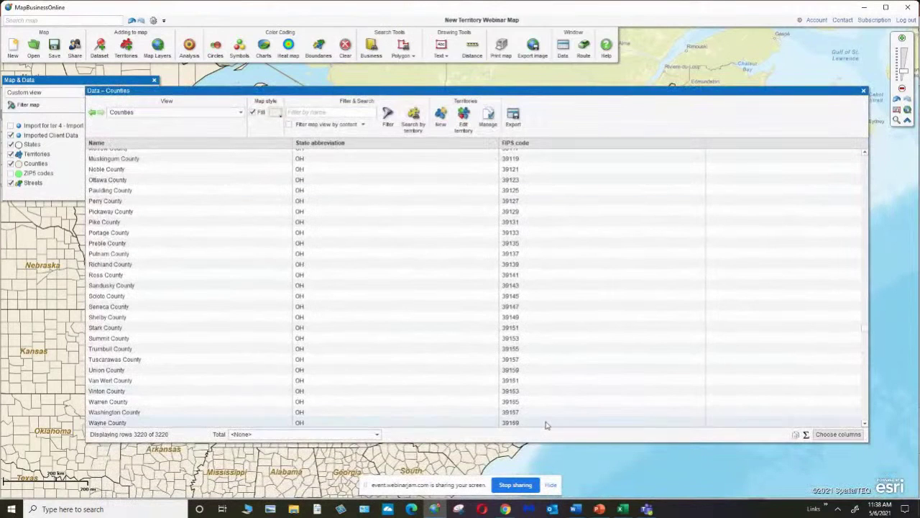
Step: Switch to the MapBusinessOnline Blog in the browser, bring up its latest post and enlarge the browser window
mouse_move(507, 511)
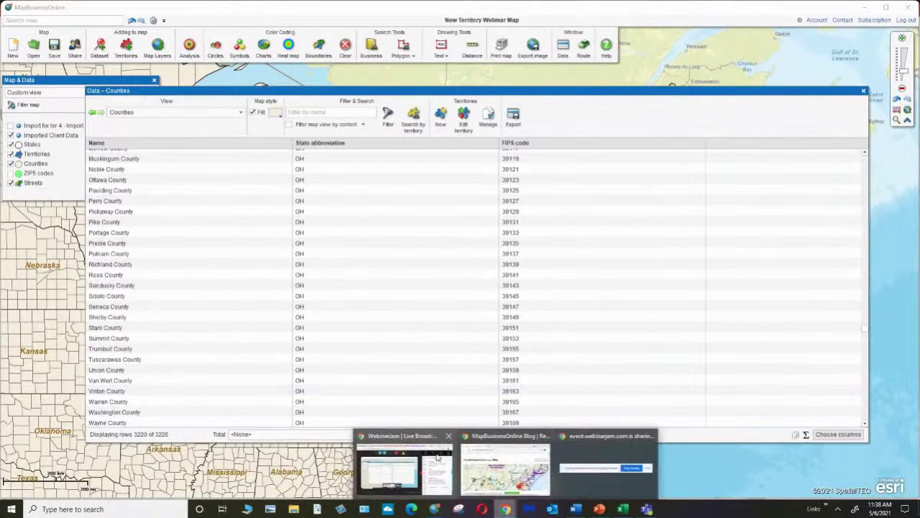
left_click(506, 464)
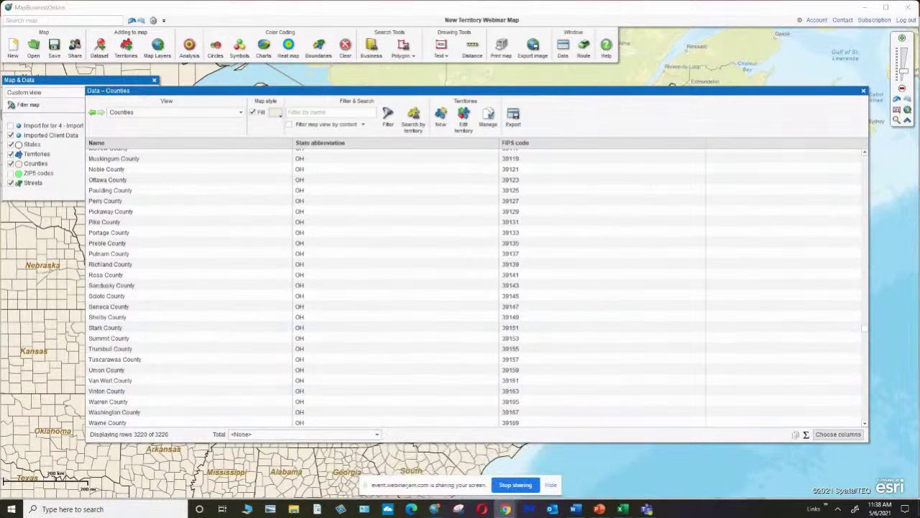
left_click_drag(0, 198, 599, 148)
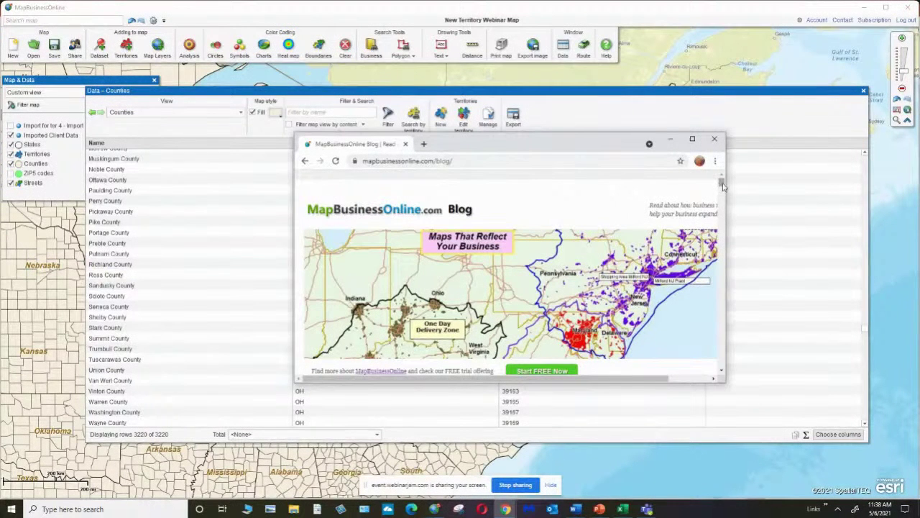
left_click_drag(722, 183, 723, 185)
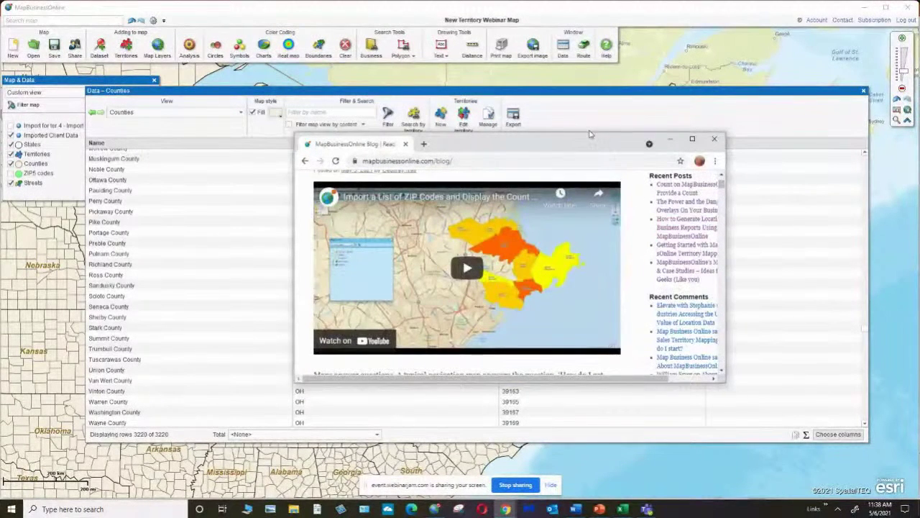
left_click_drag(591, 134, 598, 33)
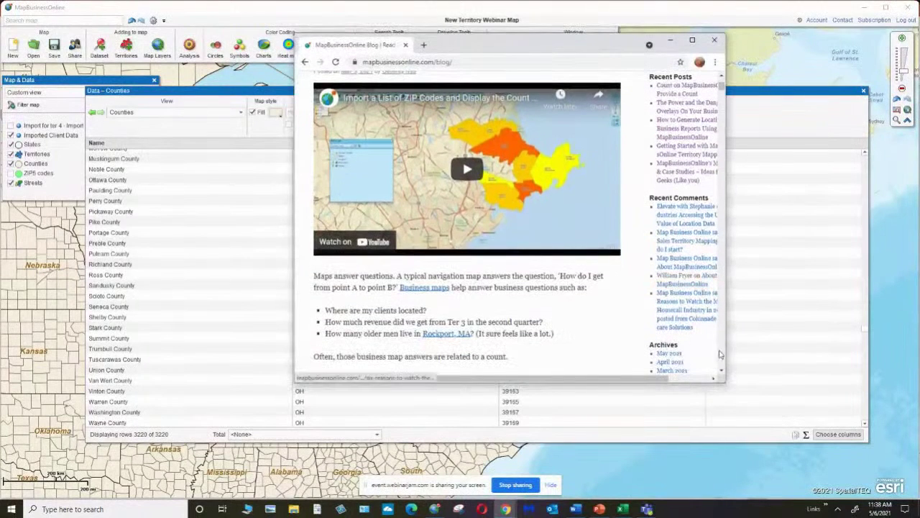
left_click(722, 77)
scroll(722, 76, "up", 2)
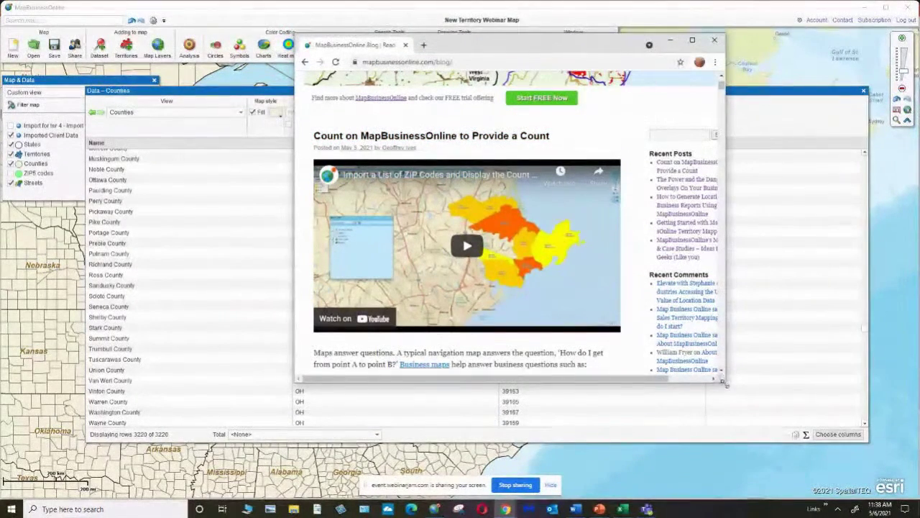
left_click_drag(725, 384, 863, 478)
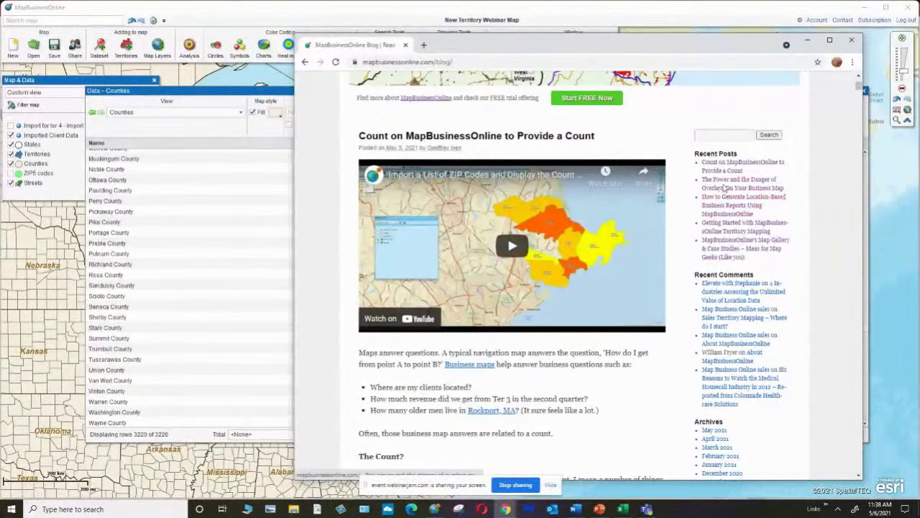
Step: Search the blog for "territories", browse the listed posts, and return to the map's data table
left_click(707, 133)
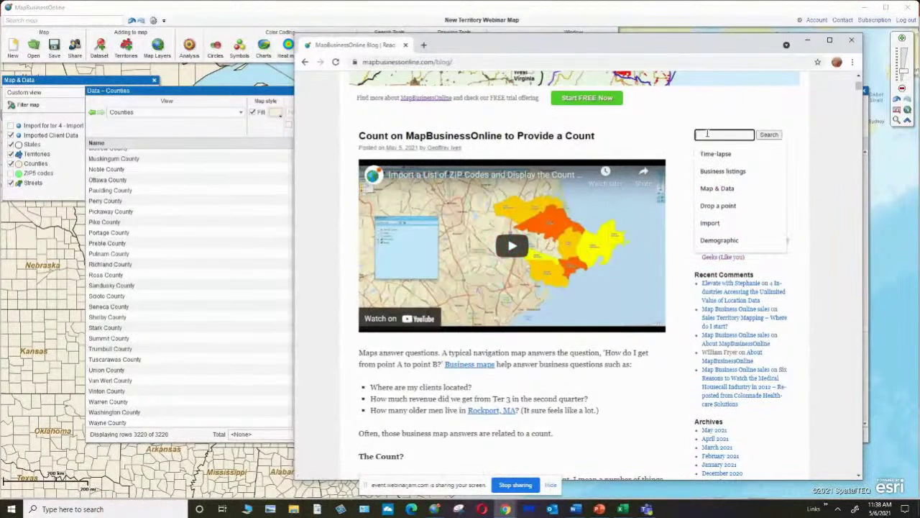
type("Ter")
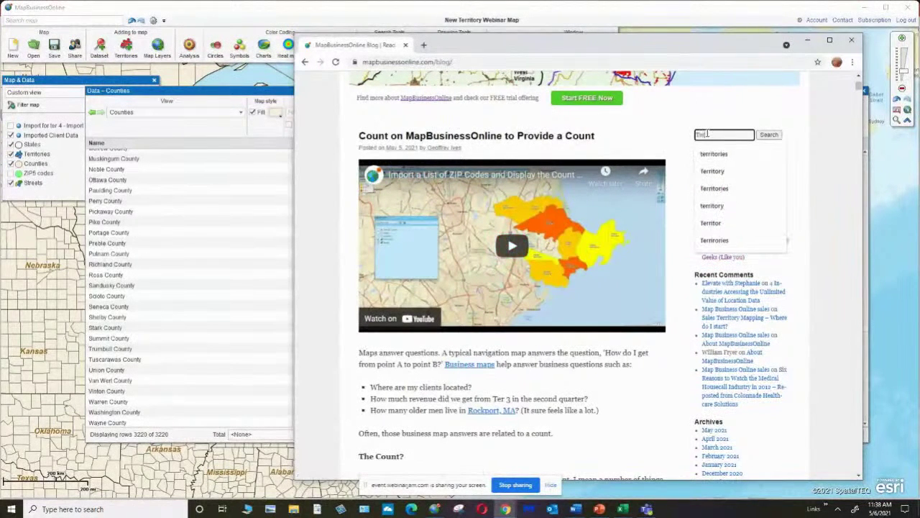
left_click(714, 153)
left_click(769, 134)
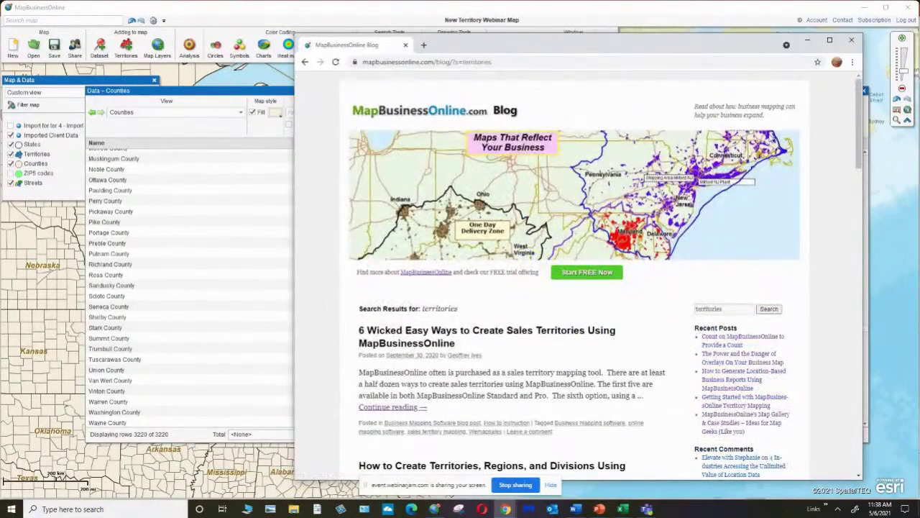
left_click_drag(858, 103, 864, 263)
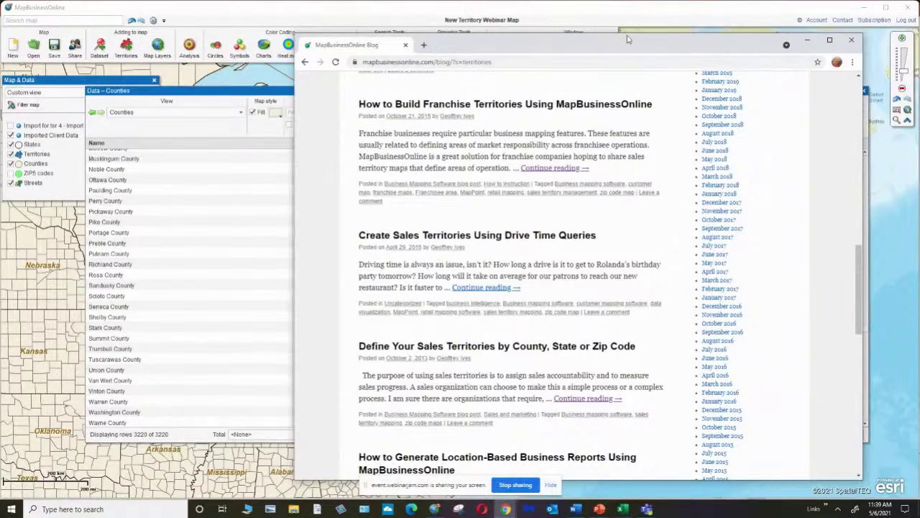
left_click_drag(638, 45, 532, 44)
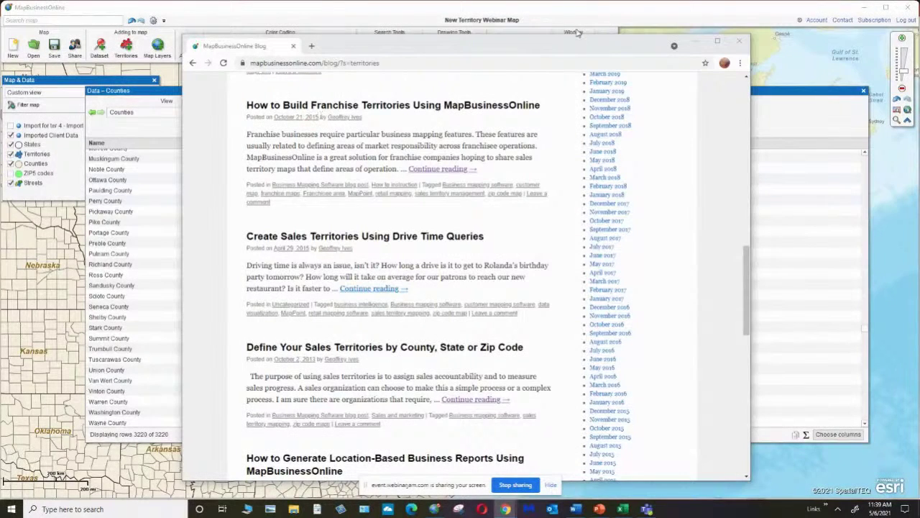
left_click(775, 133)
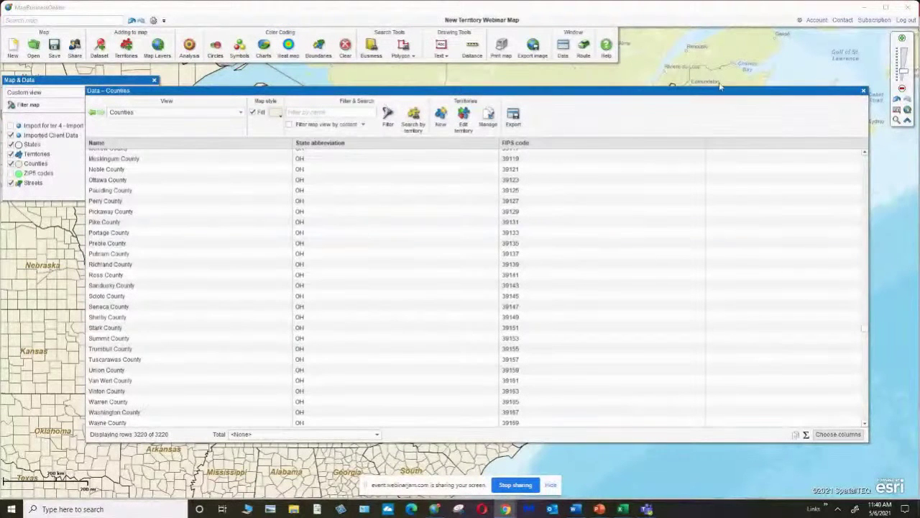
Step: Switch the data table to ZIP5 codes, review its filter box and territory creation option, and close the table
left_click(242, 113)
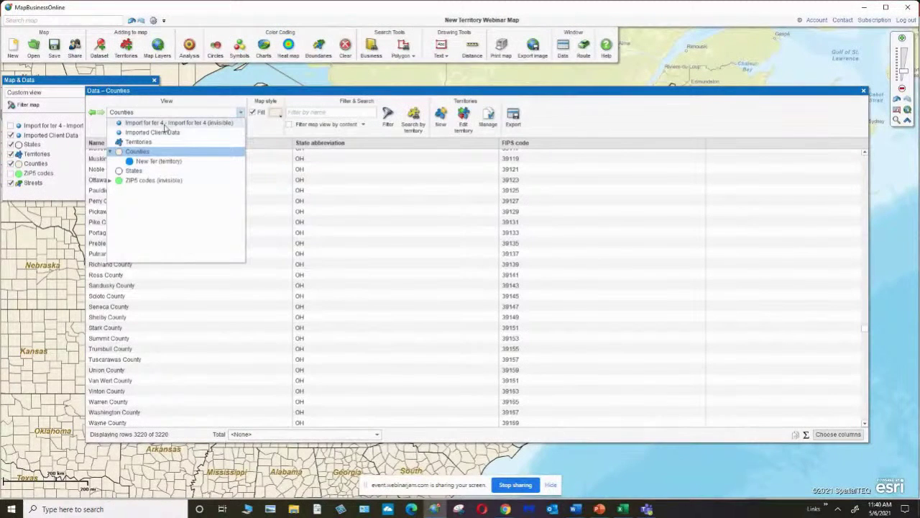
left_click(134, 180)
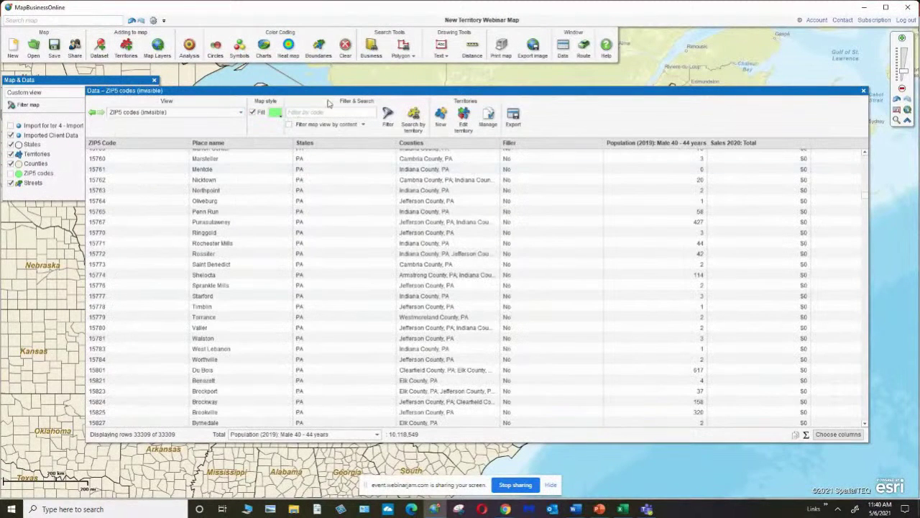
left_click(348, 112)
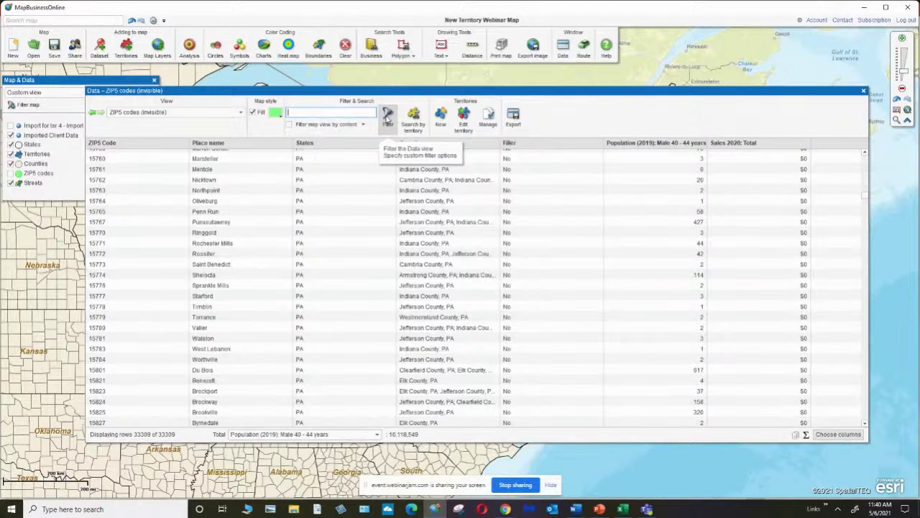
left_click(423, 125)
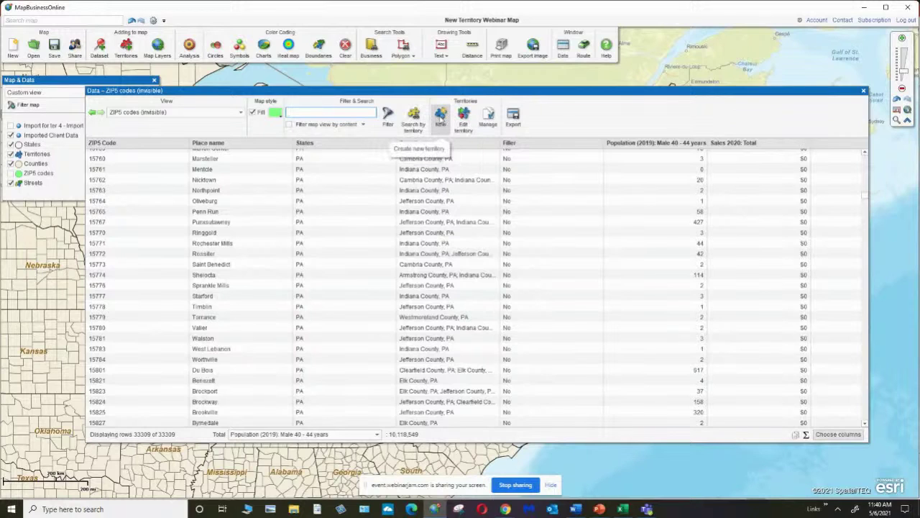
left_click(441, 117)
left_click(314, 113)
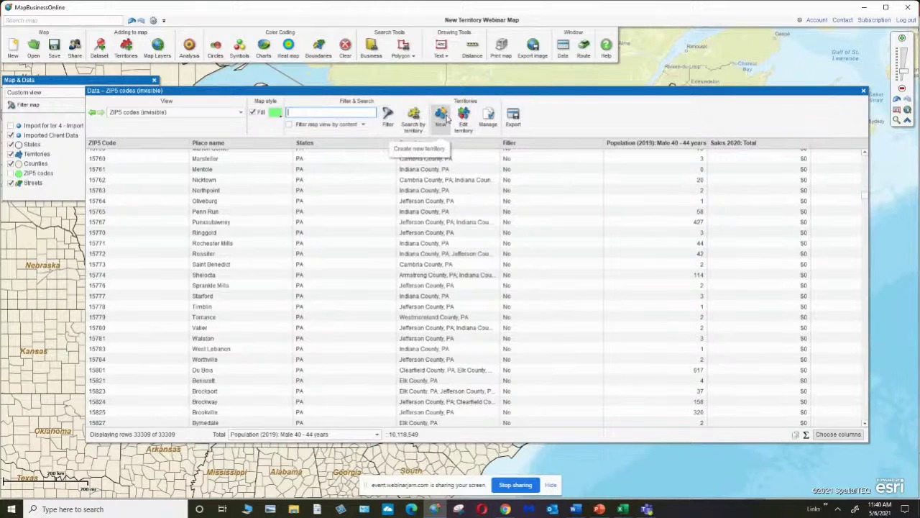
left_click(864, 92)
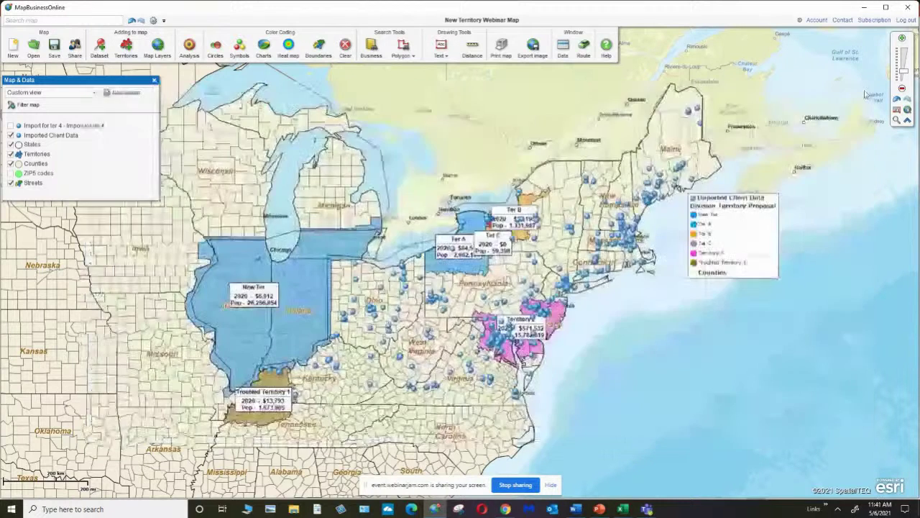